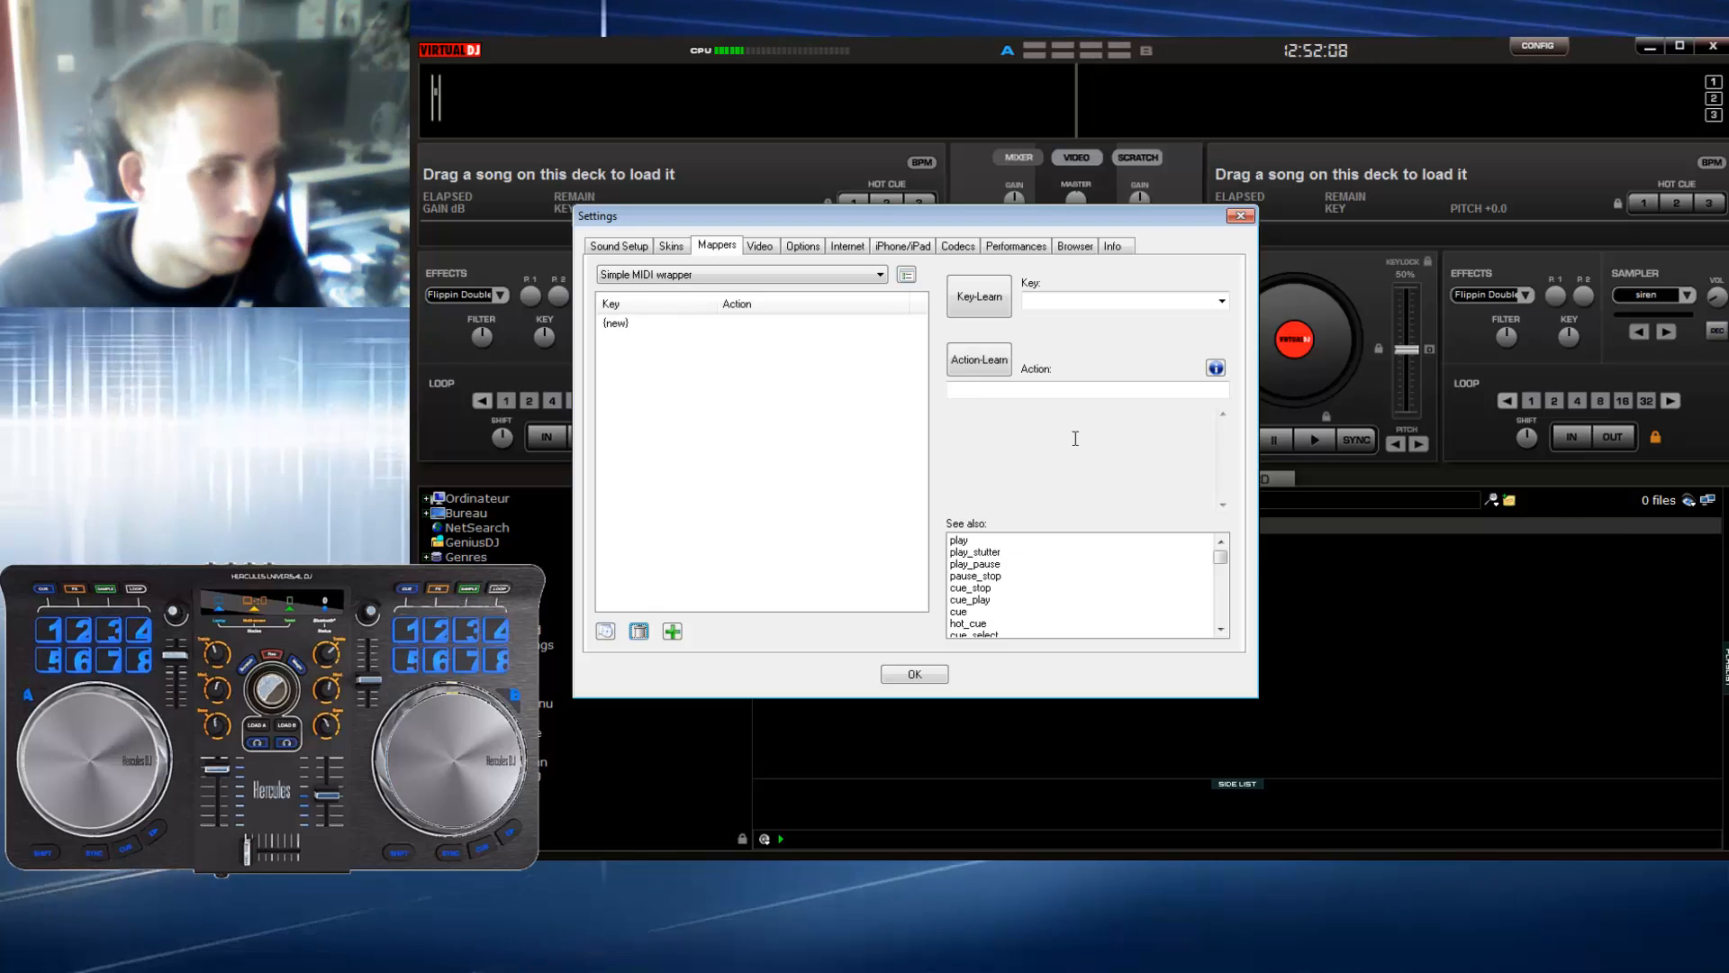
# Step: Add a mapping that assigns the sync action to controller key 0-67
pyautogui.click(634, 324)
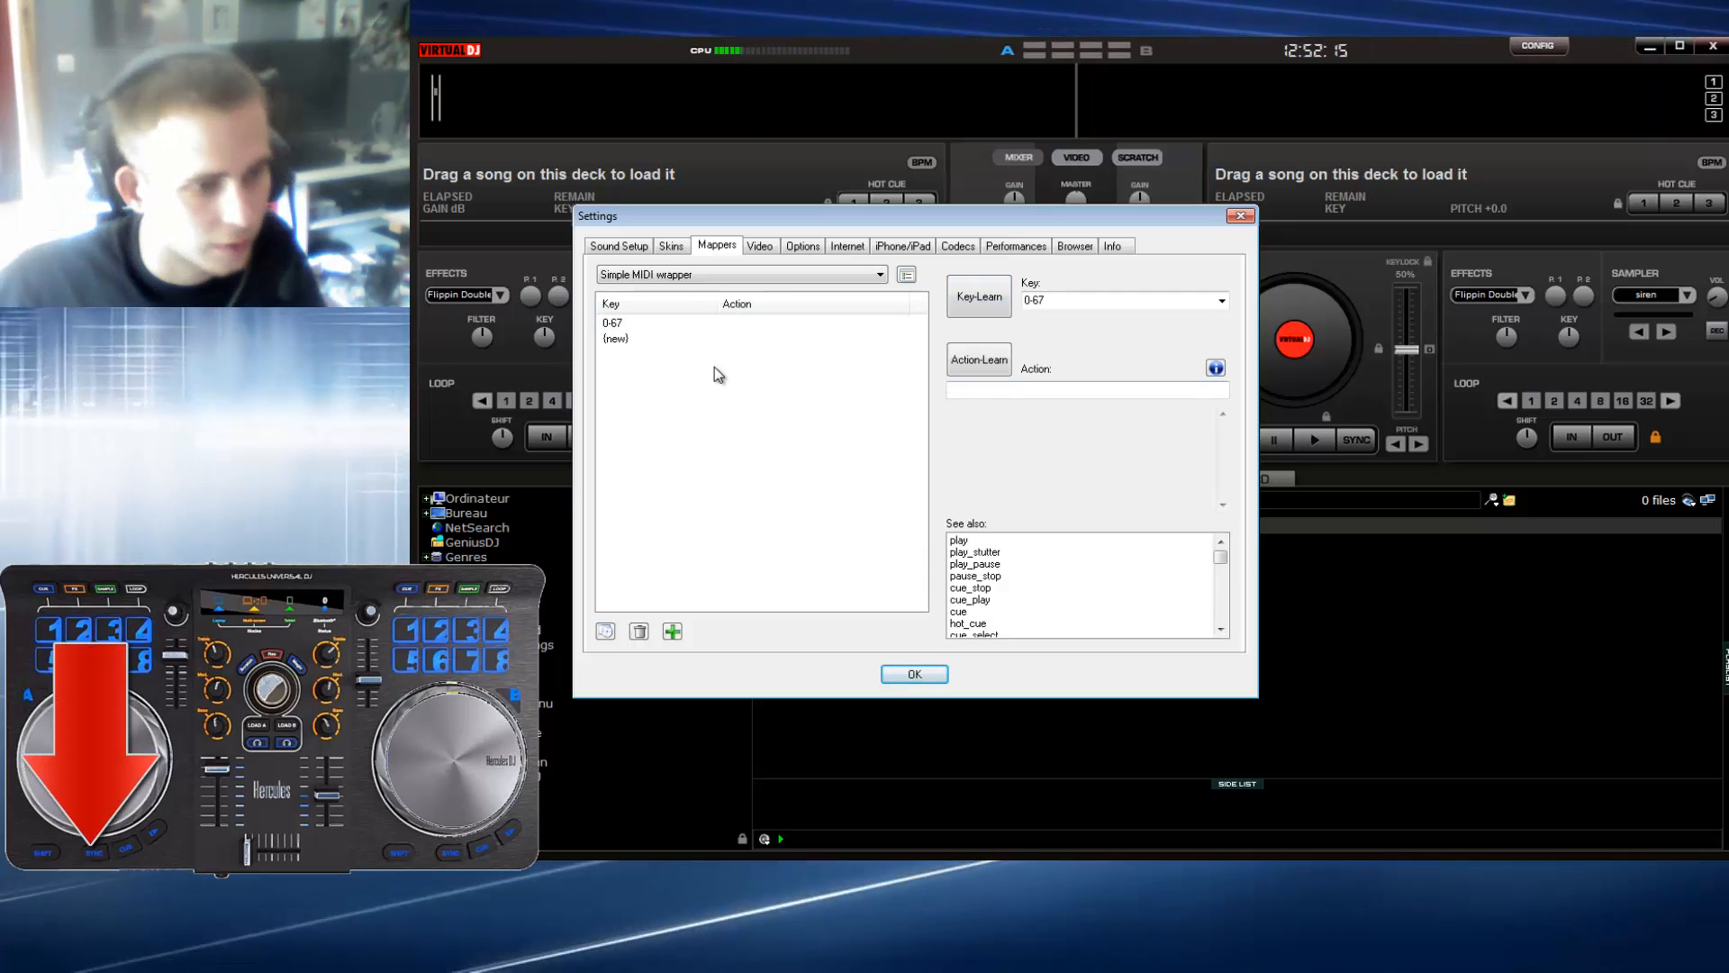
pyautogui.click(966, 391)
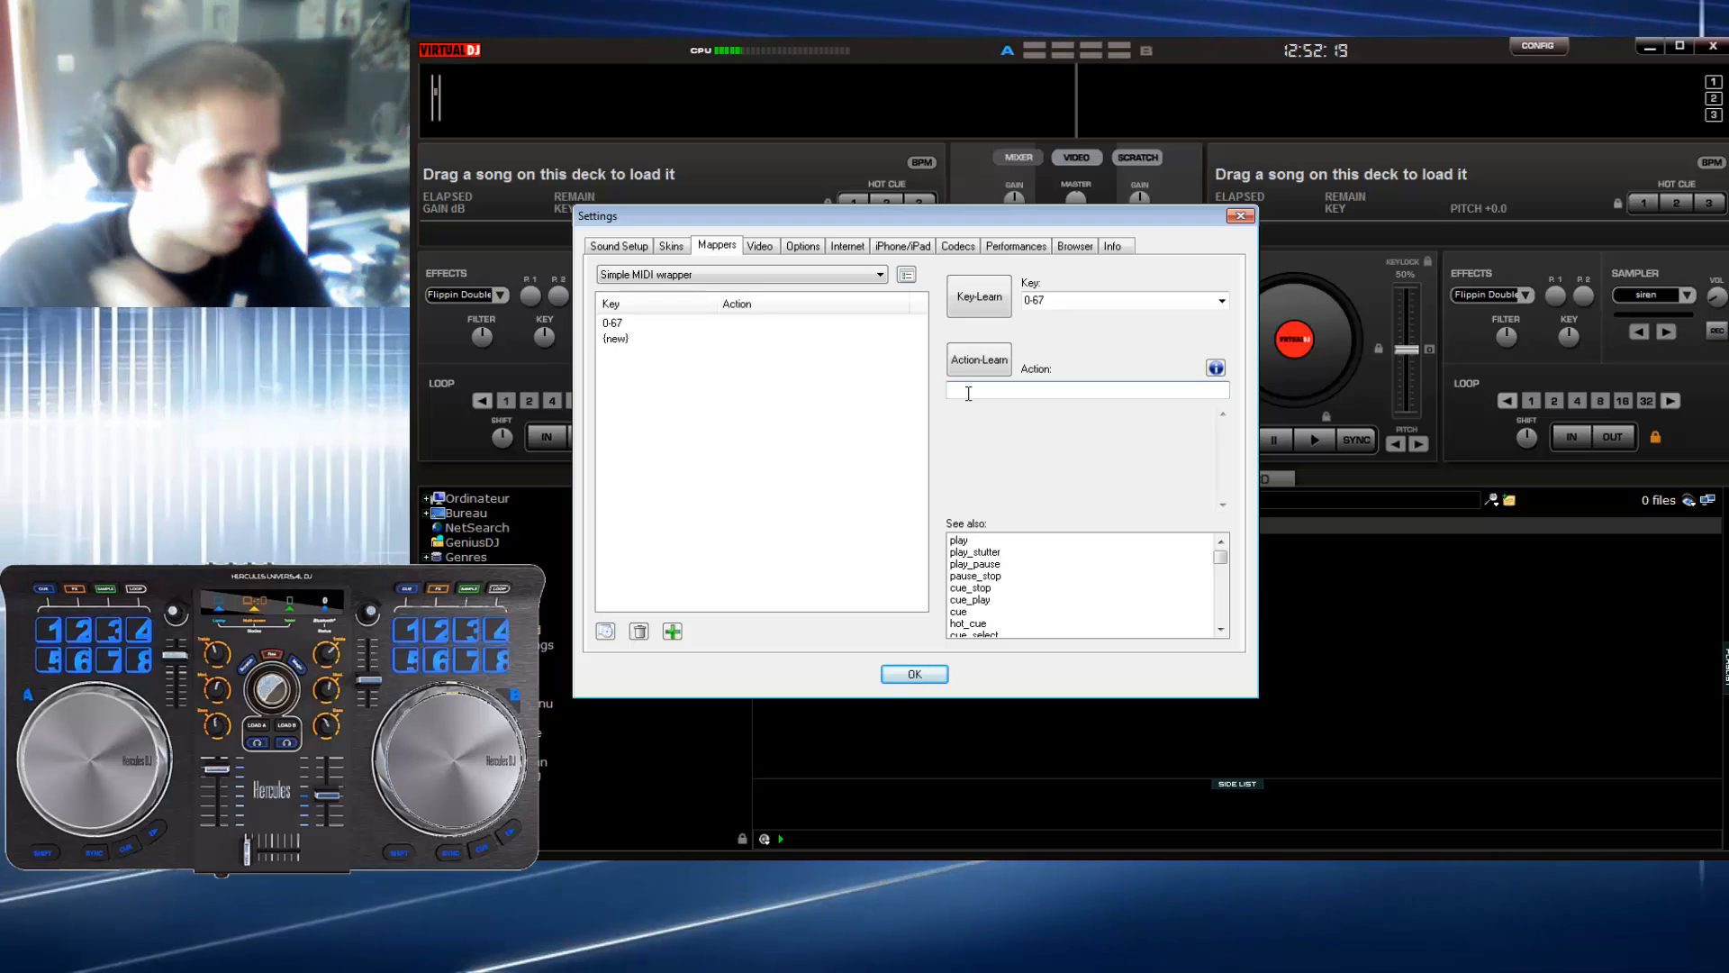
pyautogui.write('sync')
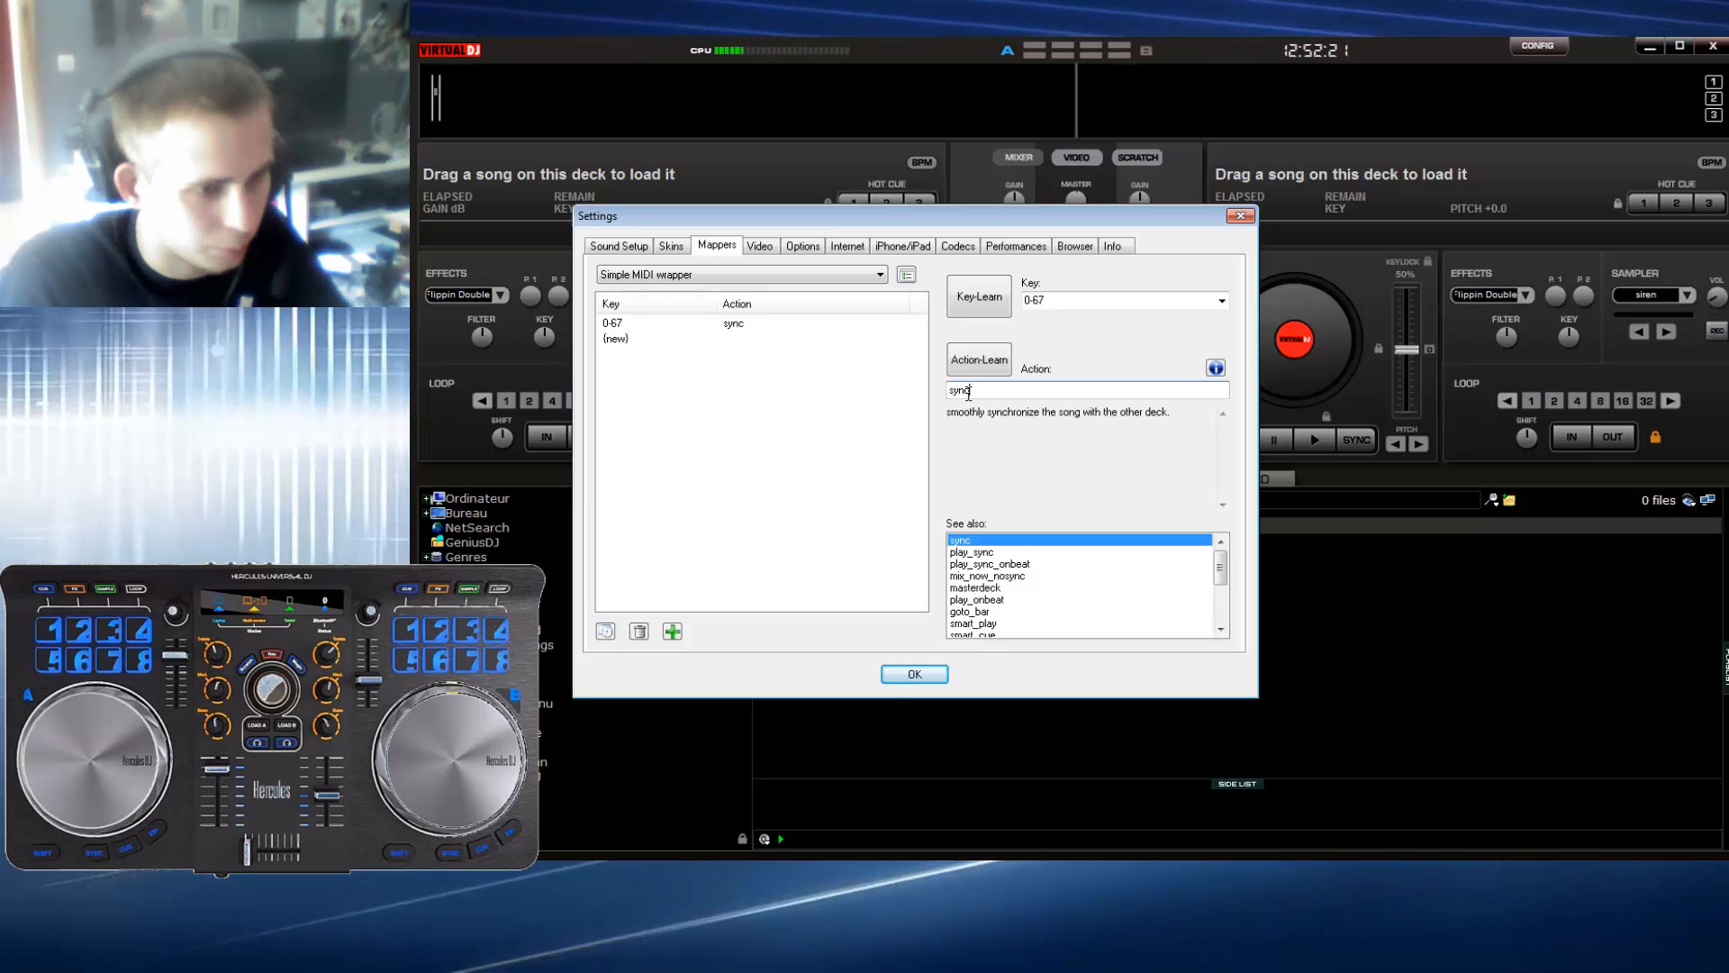
# Step: Add a mapping that assigns the play_pause action, in lowercase, to controller key 0-65
pyautogui.click(754, 340)
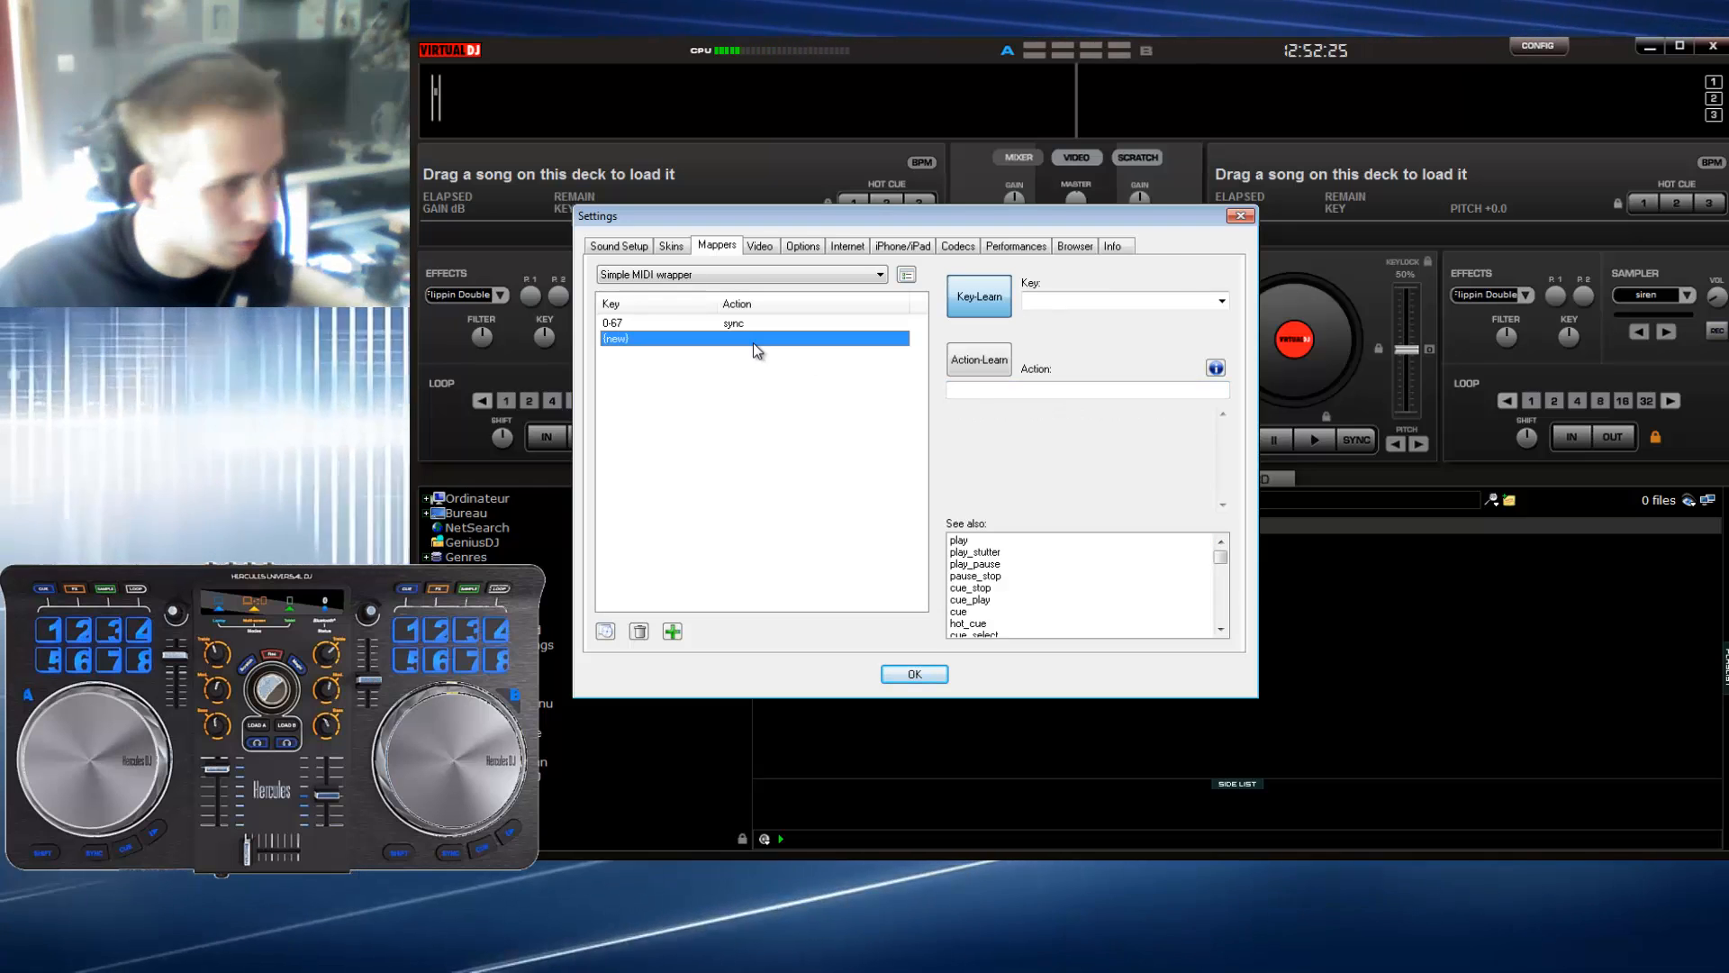
pyautogui.click(1032, 388)
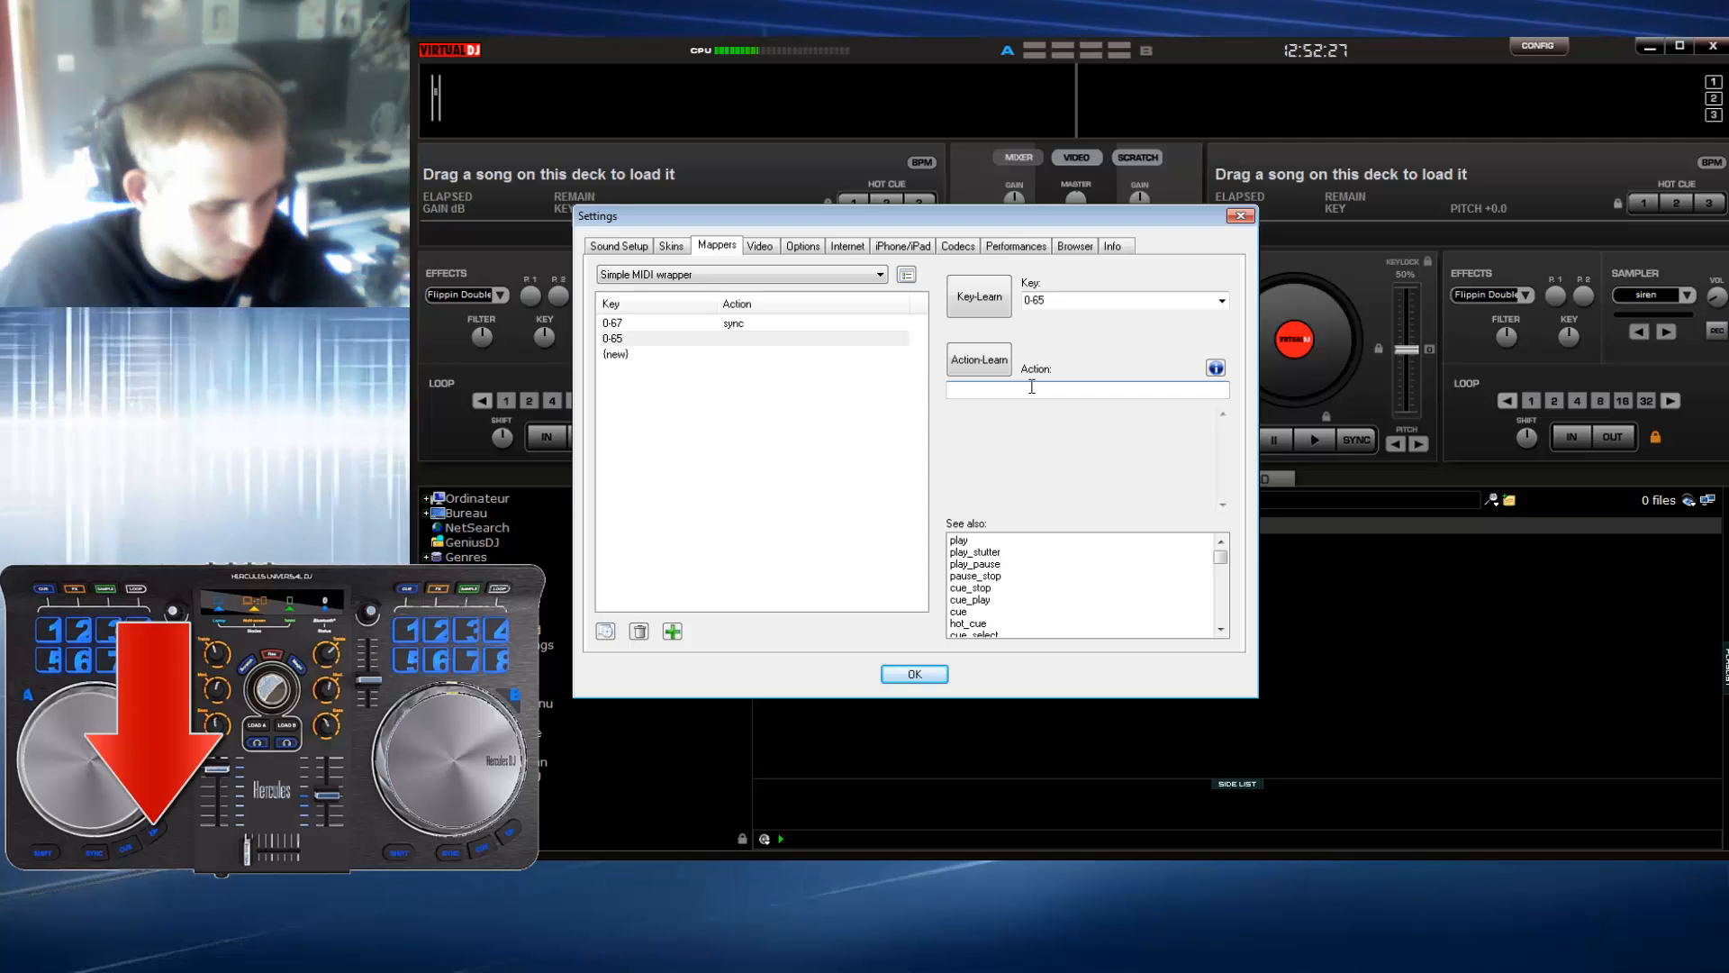
pyautogui.write('PLay')
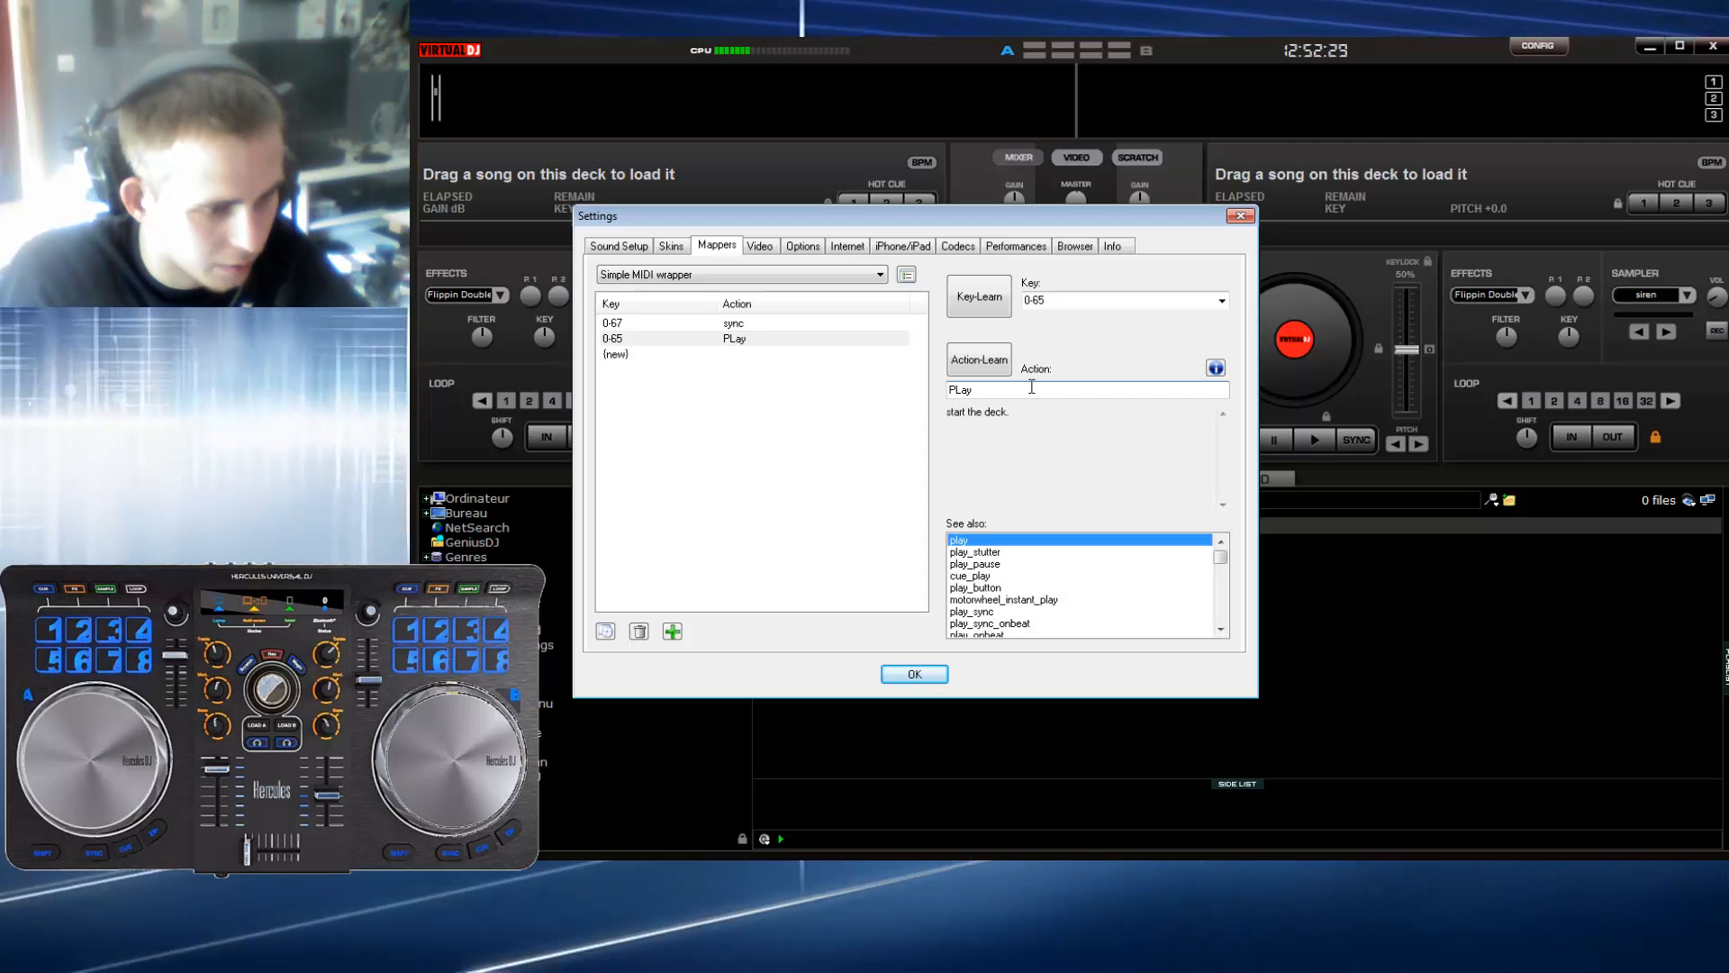
pyautogui.write('_pause')
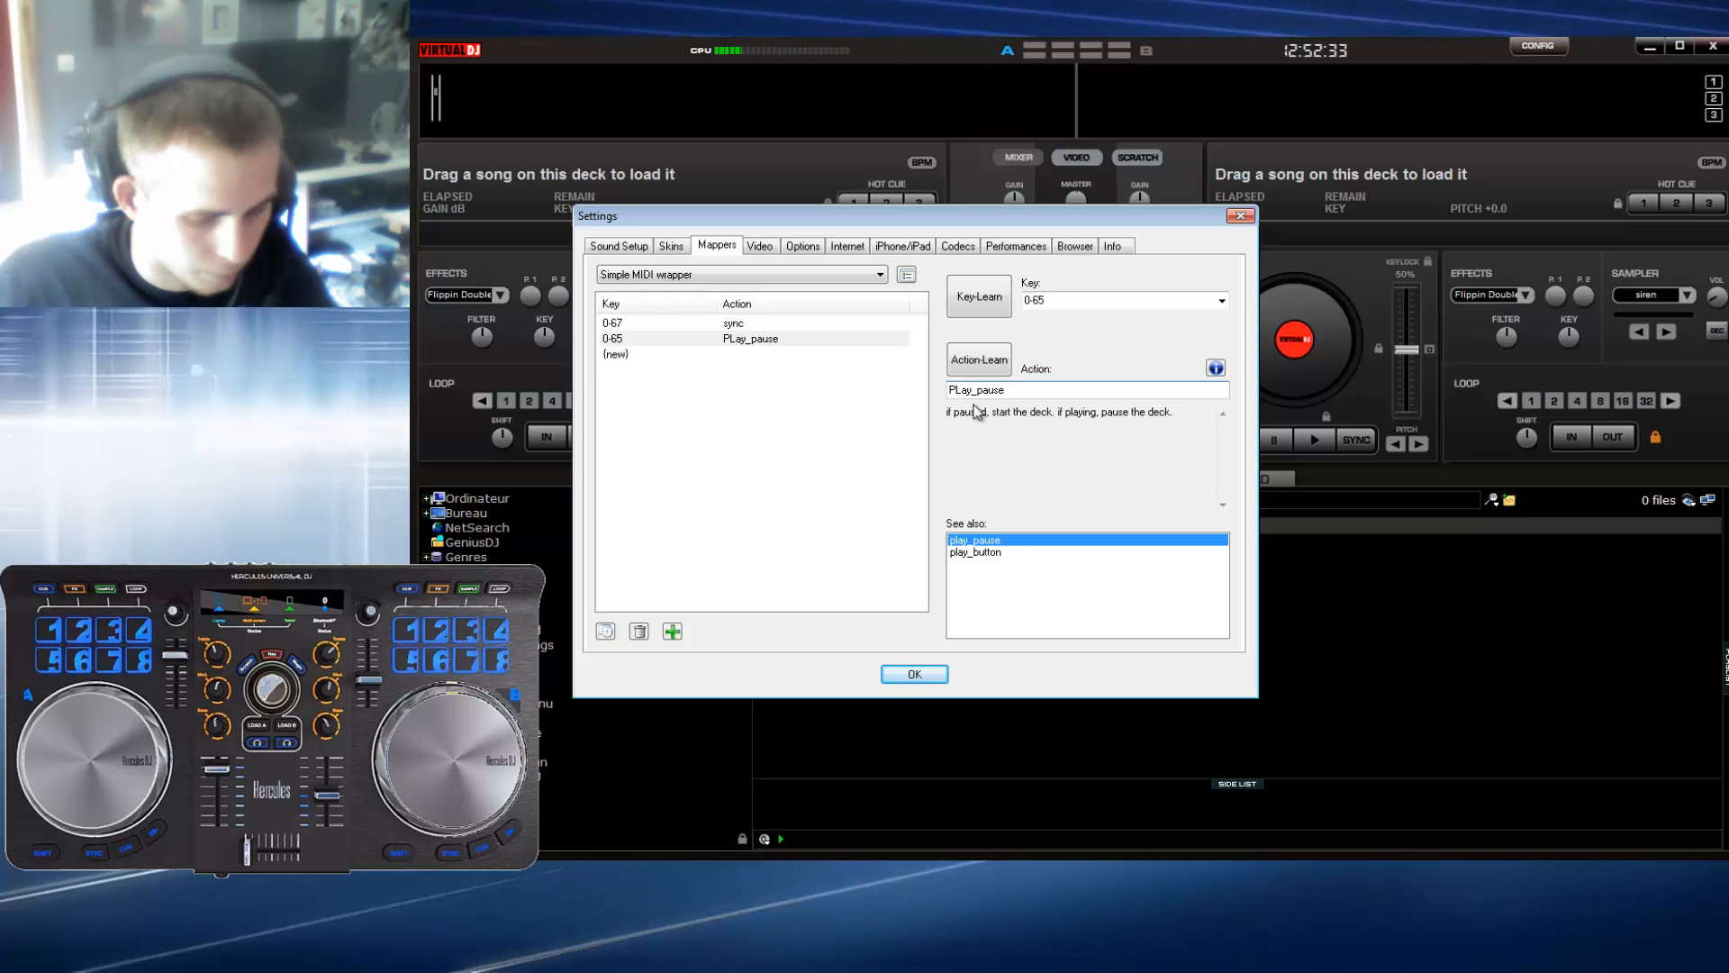
pyautogui.press('Home')
pyautogui.press('Delete')
pyautogui.press('Delete')
pyautogui.write('pl')
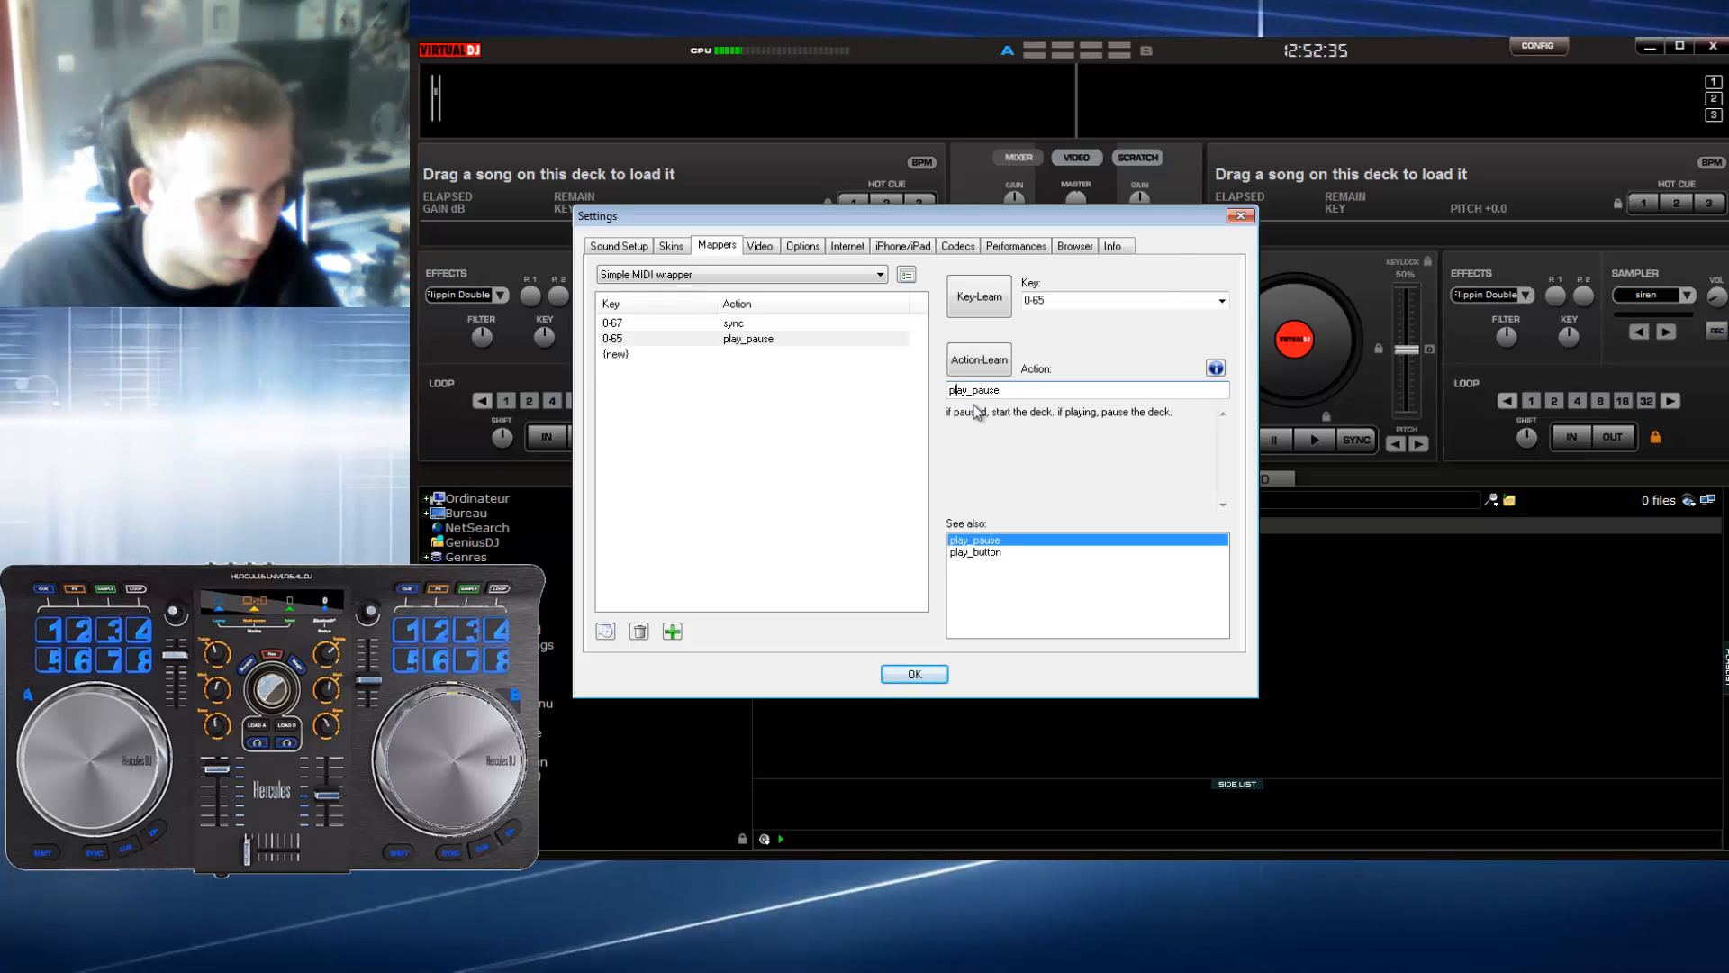
# Step: Look up the name of the mixer's horizontal fader in the main window and return to the mapper settings
pyautogui.click(713, 357)
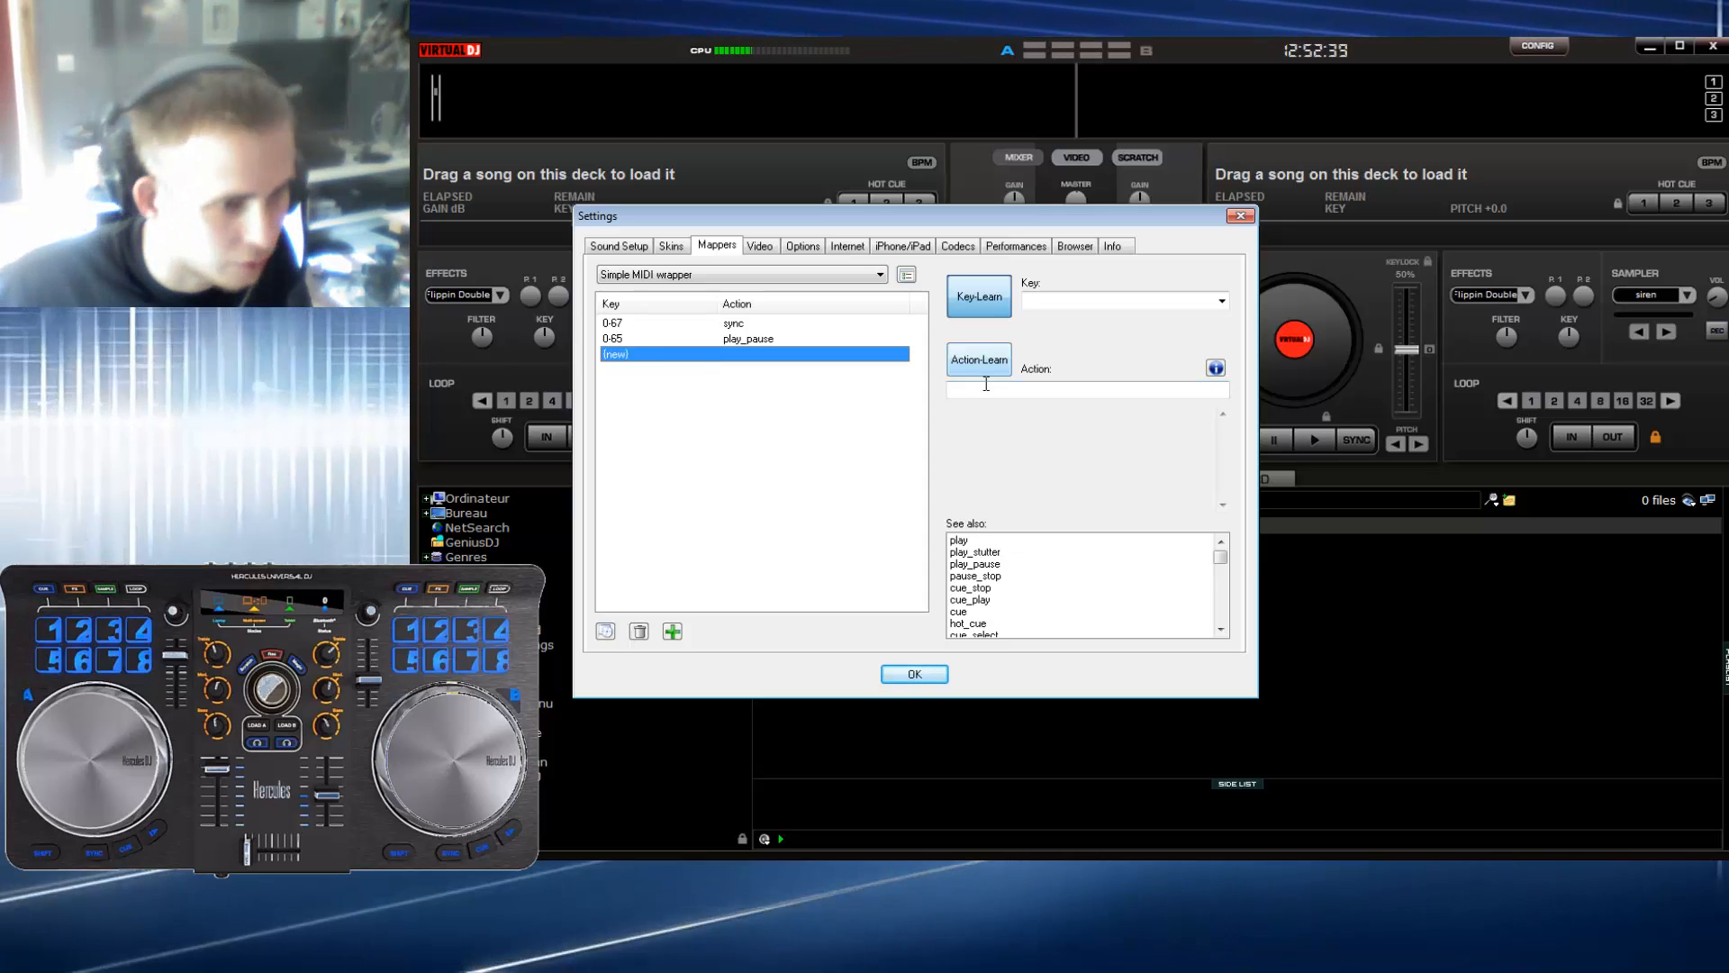
pyautogui.moveTo(905, 217); pyautogui.dragTo(874, 425)
pyautogui.press('Escape')
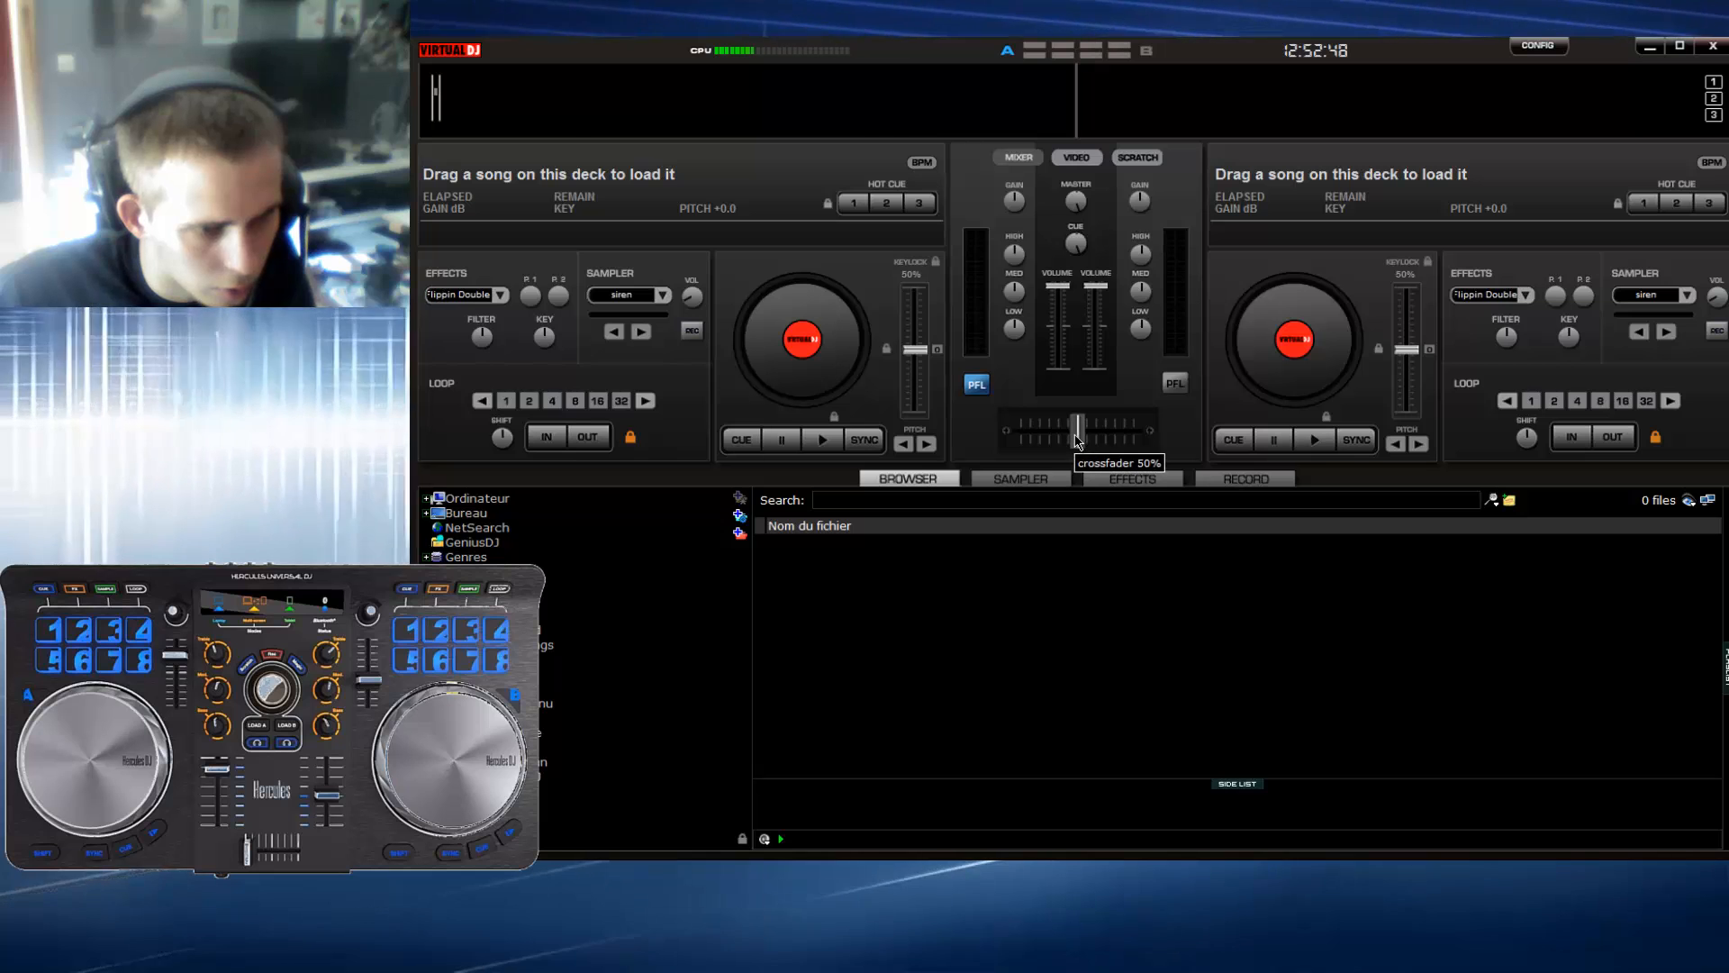
pyautogui.click(1538, 45)
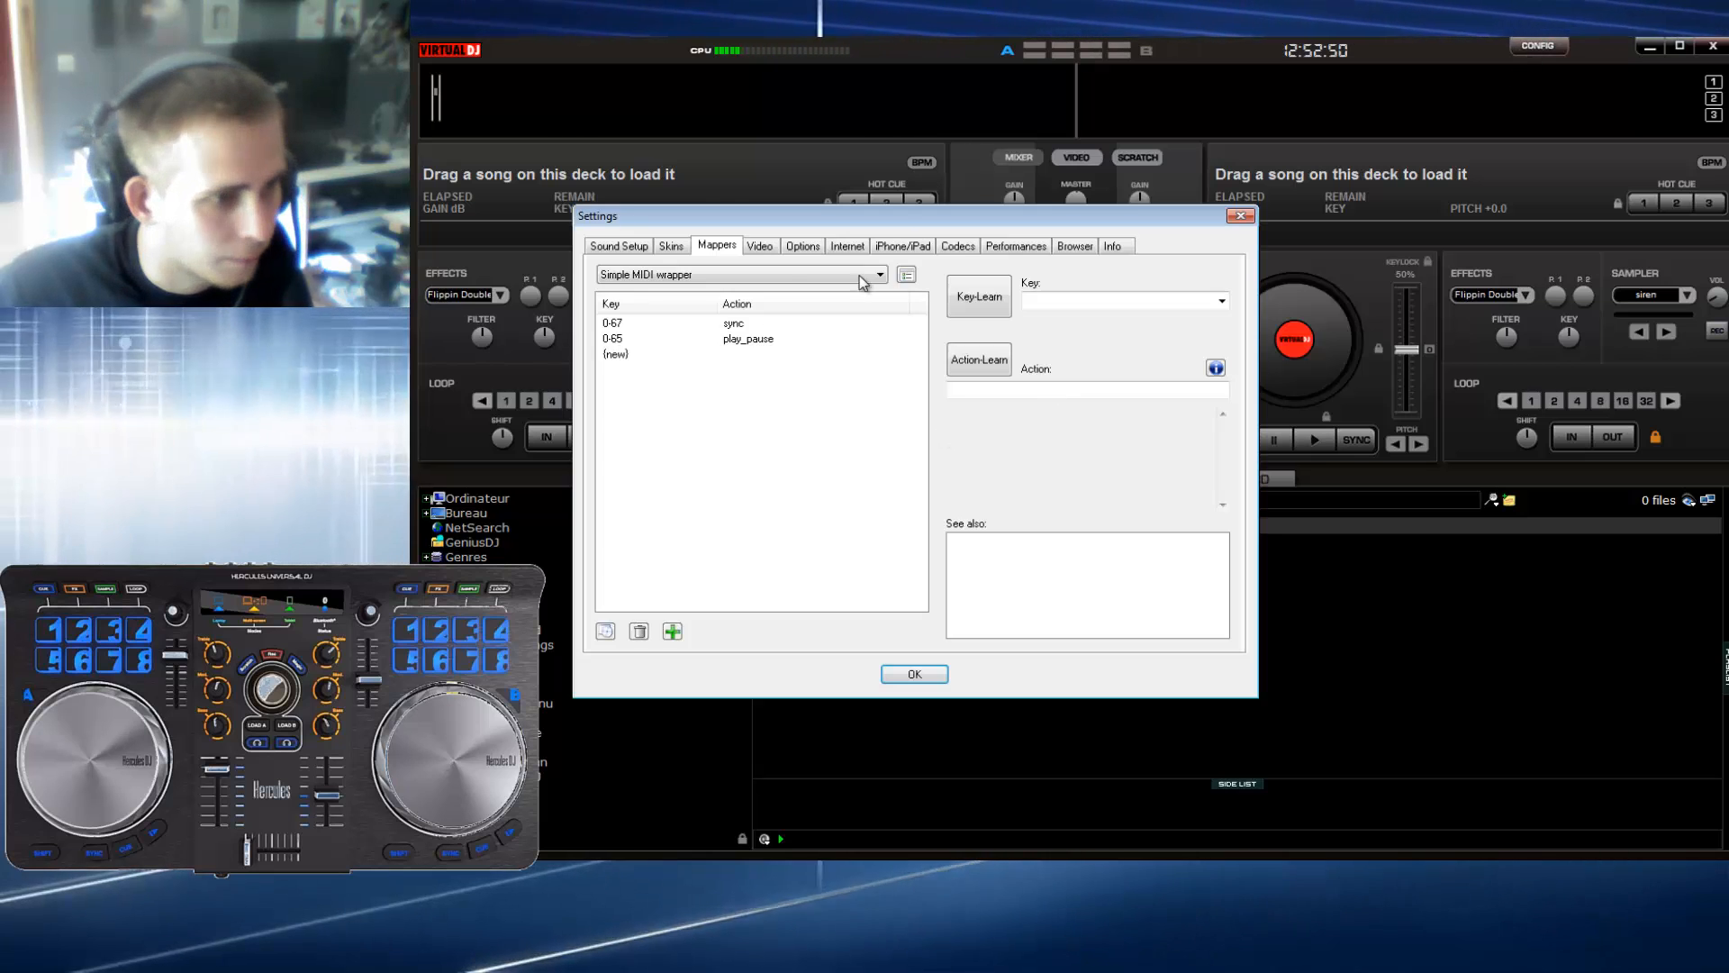
# Step: Add a mapping for controller key 0-CC65 with the action text "crosfader"
pyautogui.click(634, 354)
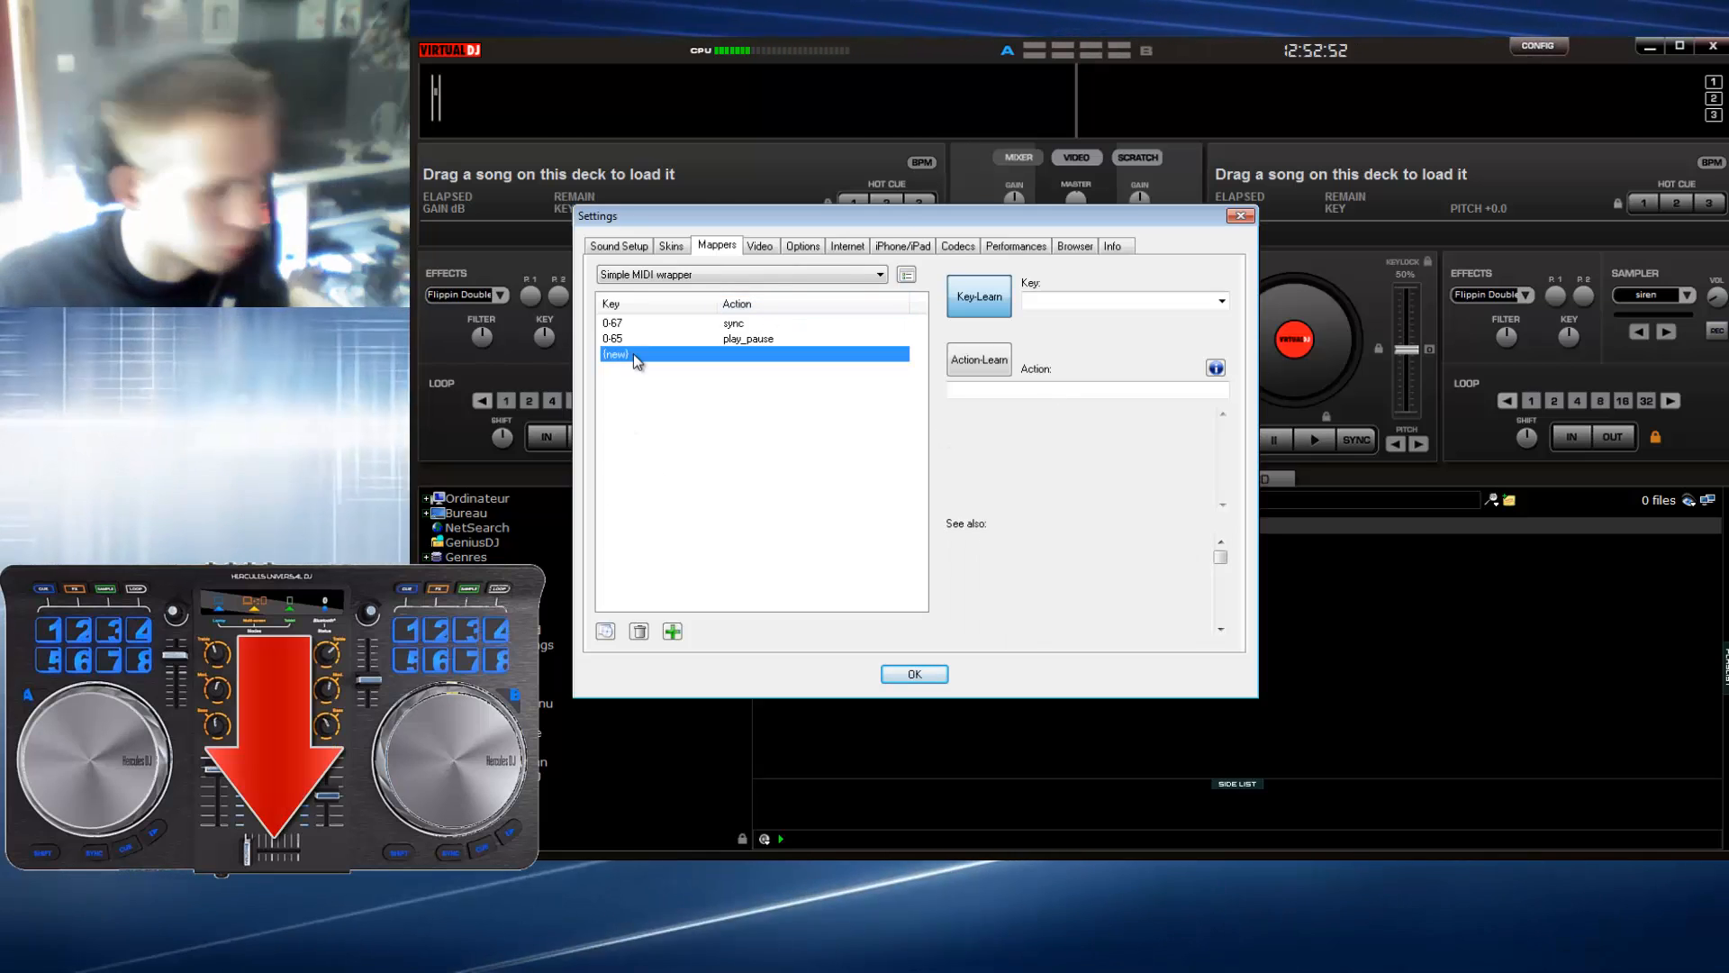
pyautogui.write('cros')
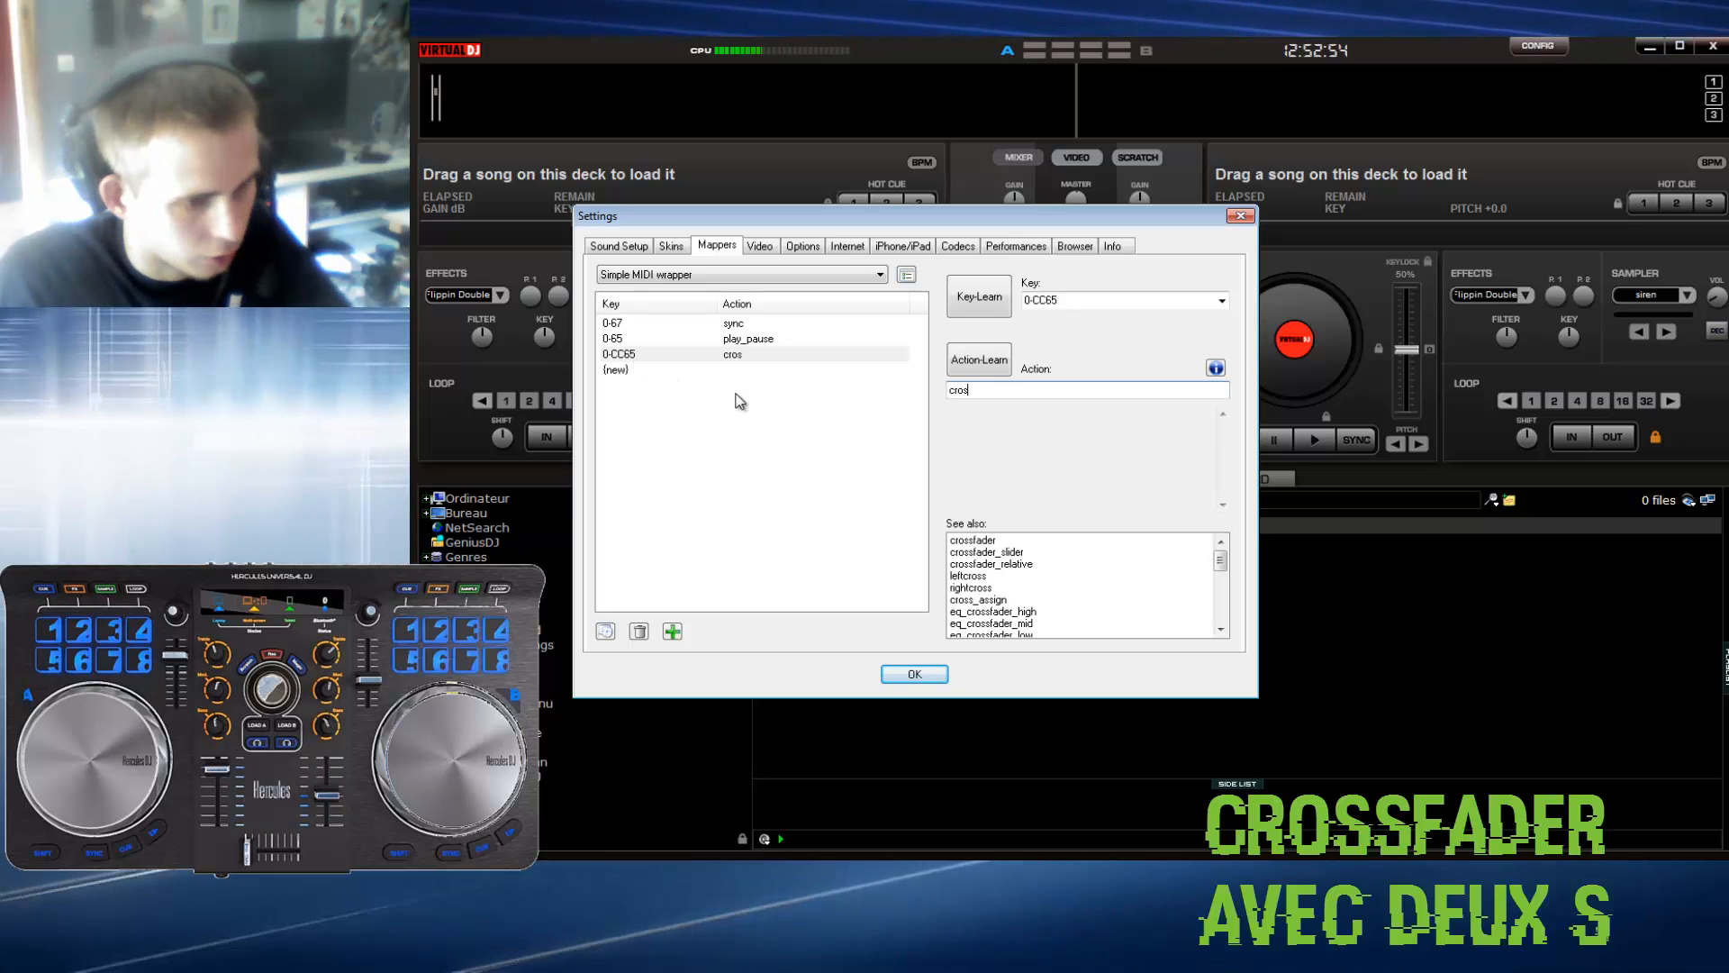
pyautogui.write('fader')
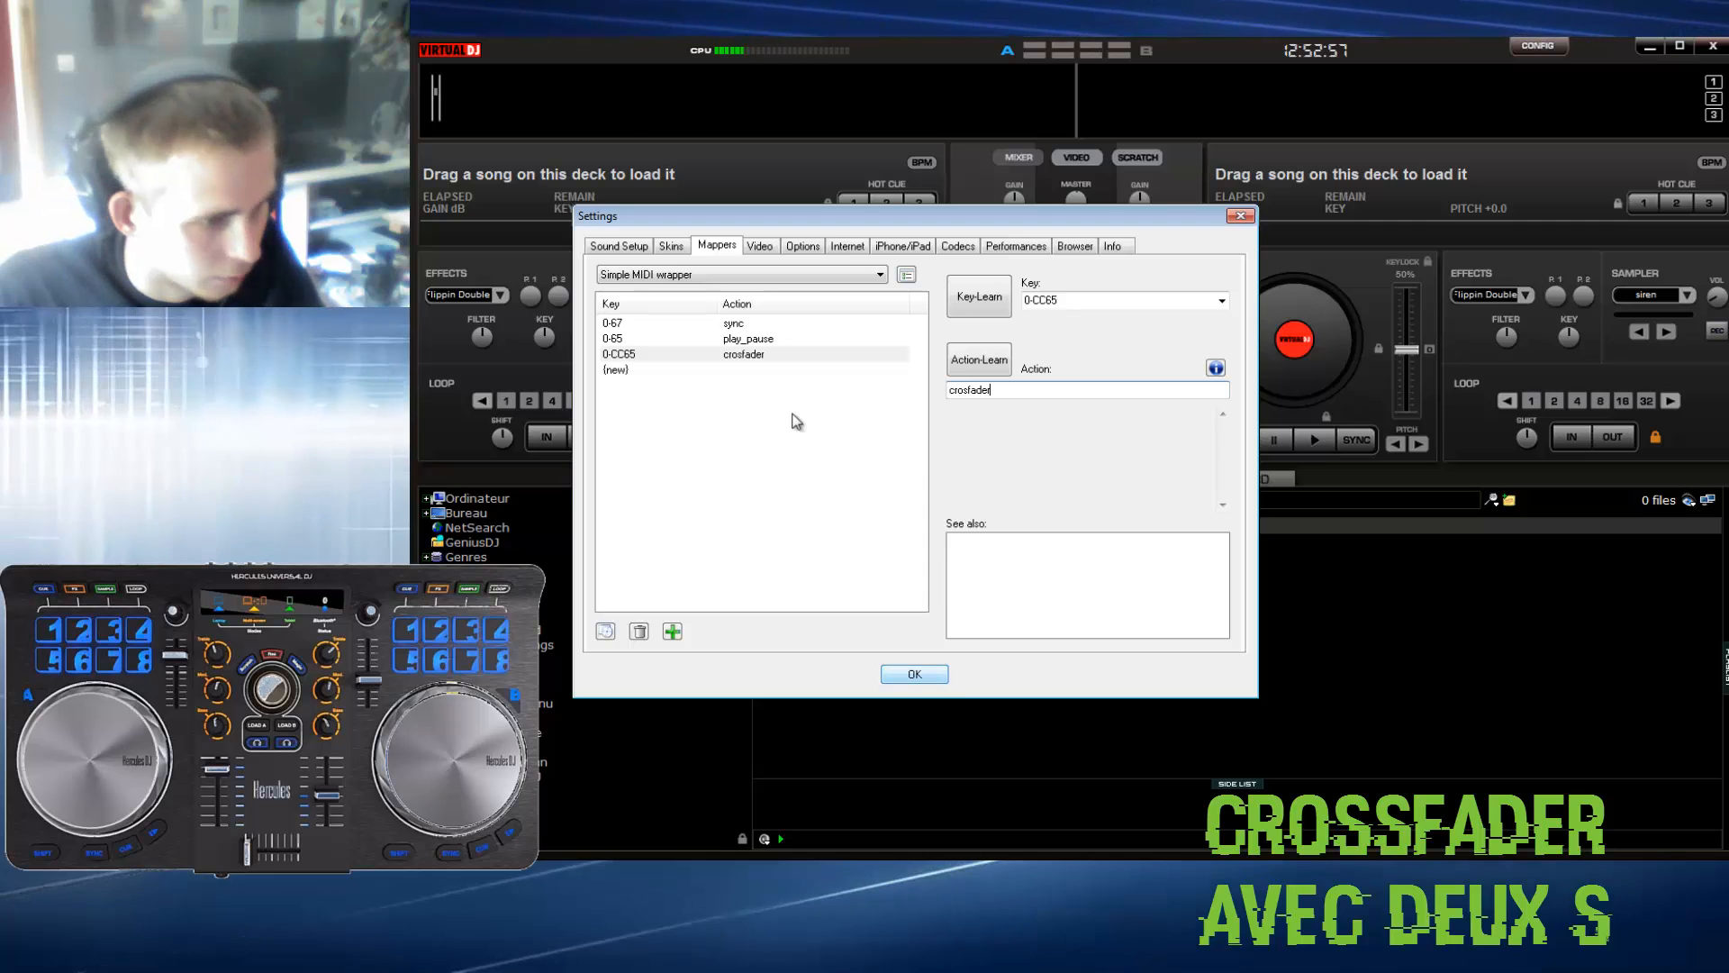
# Step: Add a mapping that assigns the action "deck 2 sync" to controller key 1-67
pyautogui.click(700, 371)
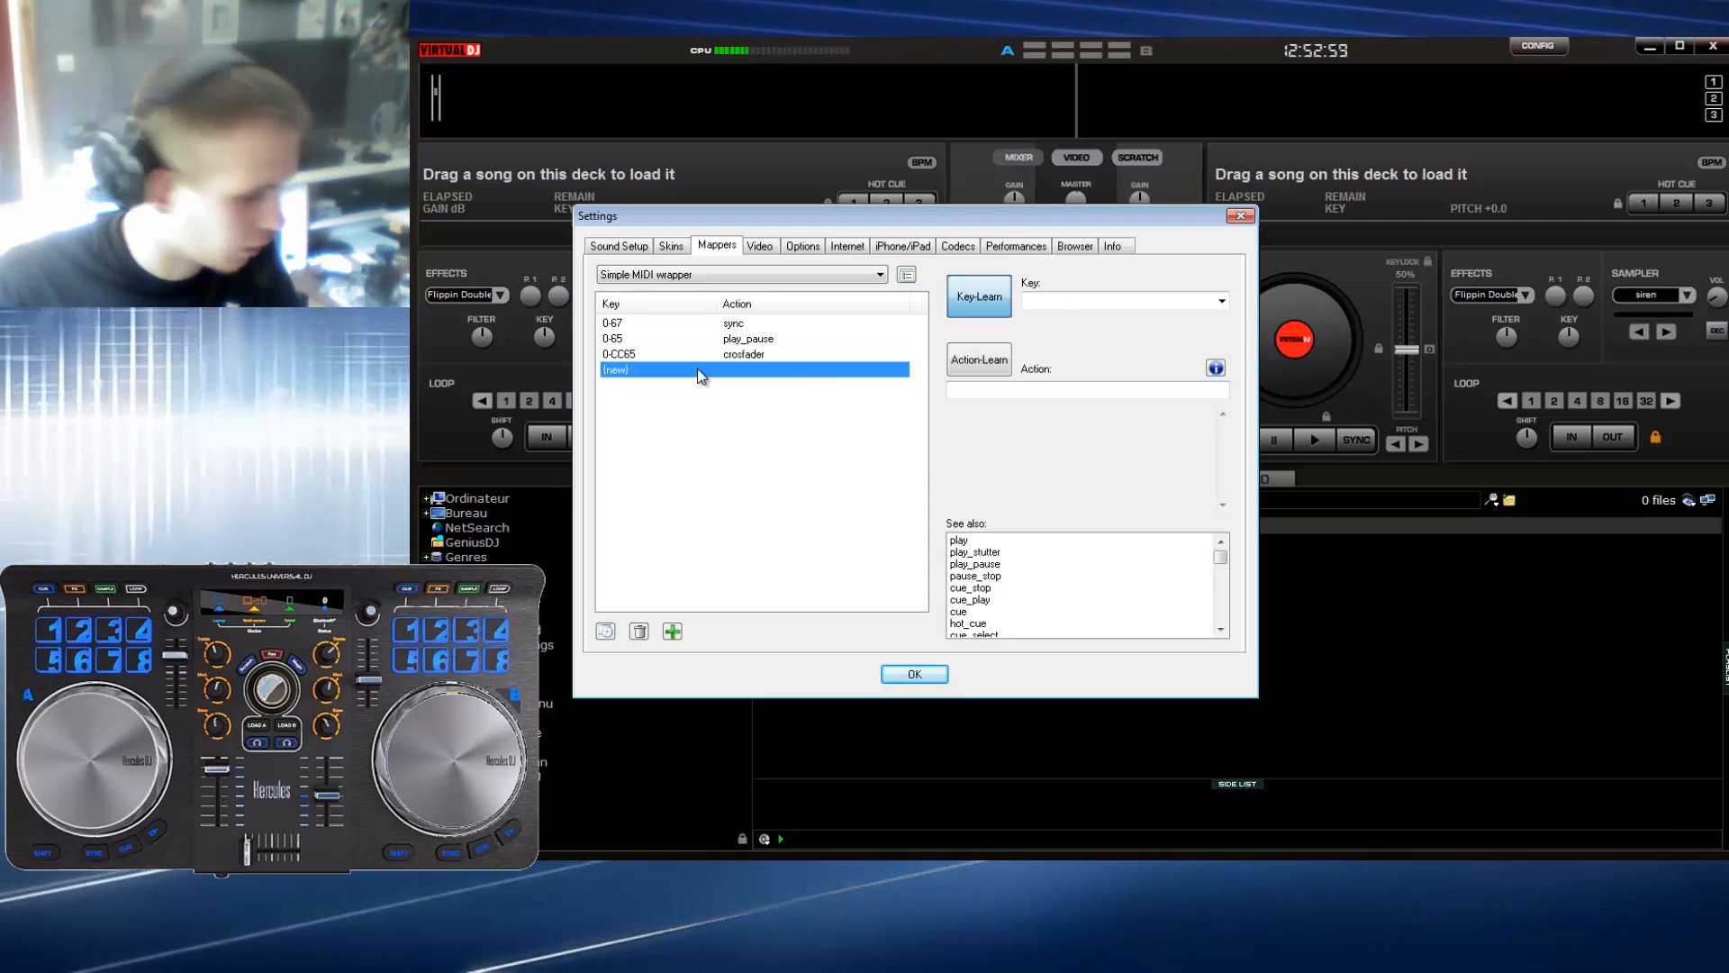
pyautogui.click(969, 390)
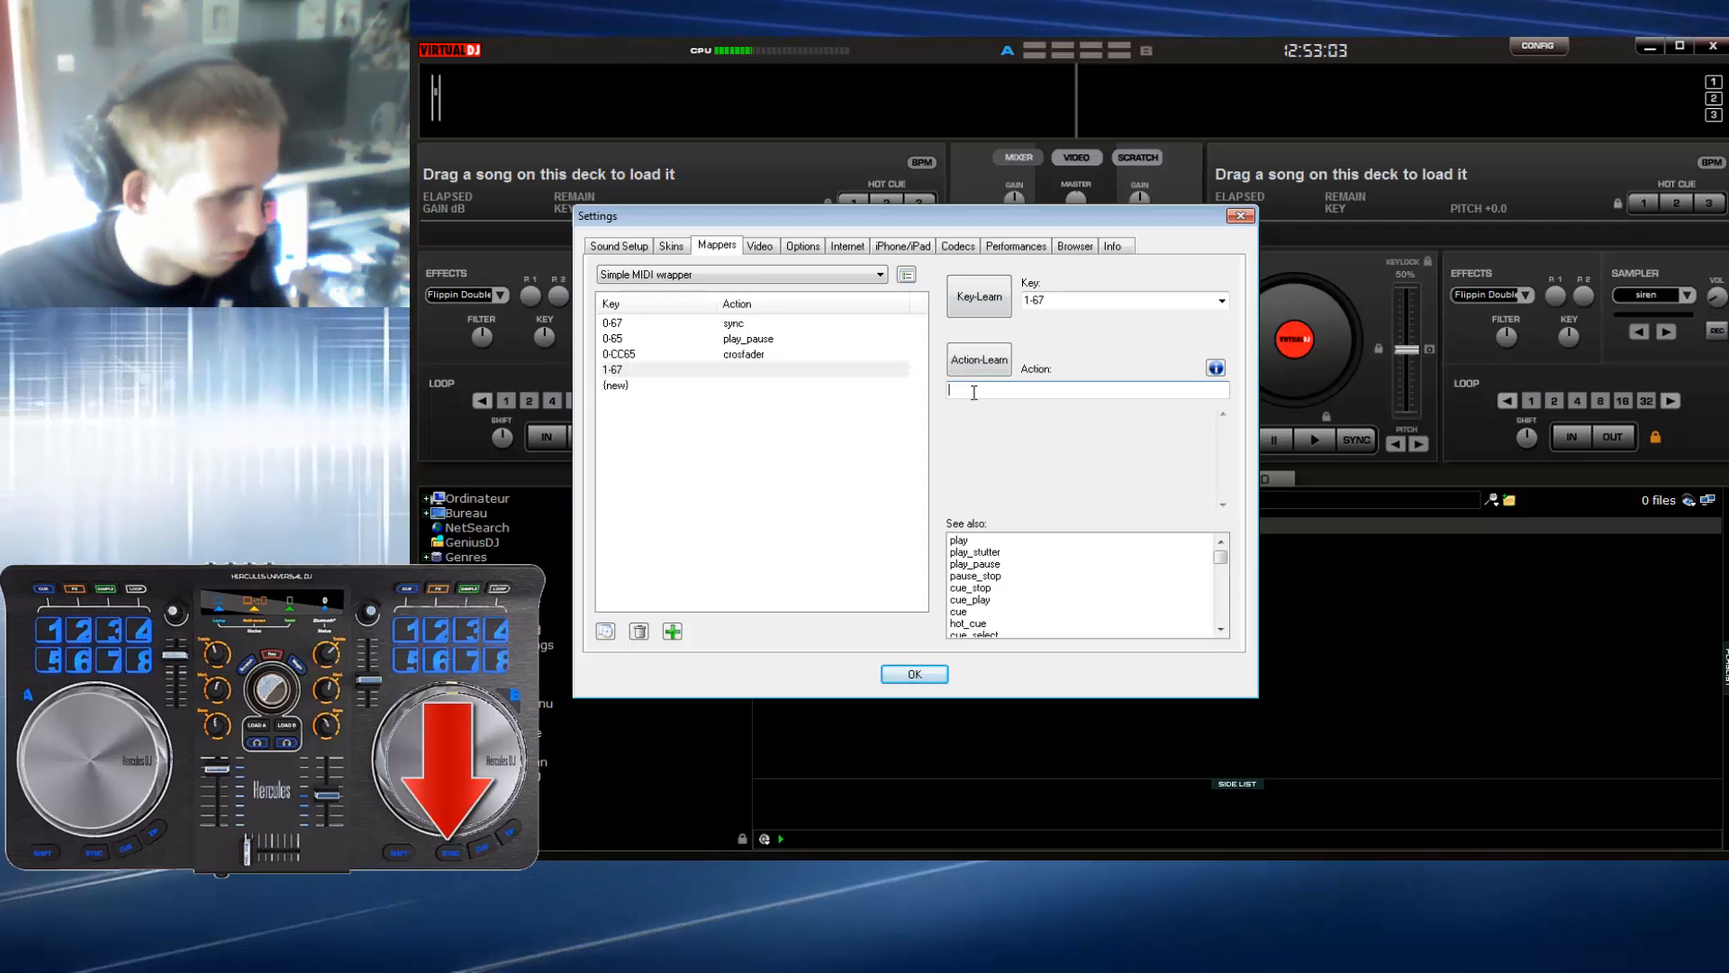
pyautogui.write('deck')
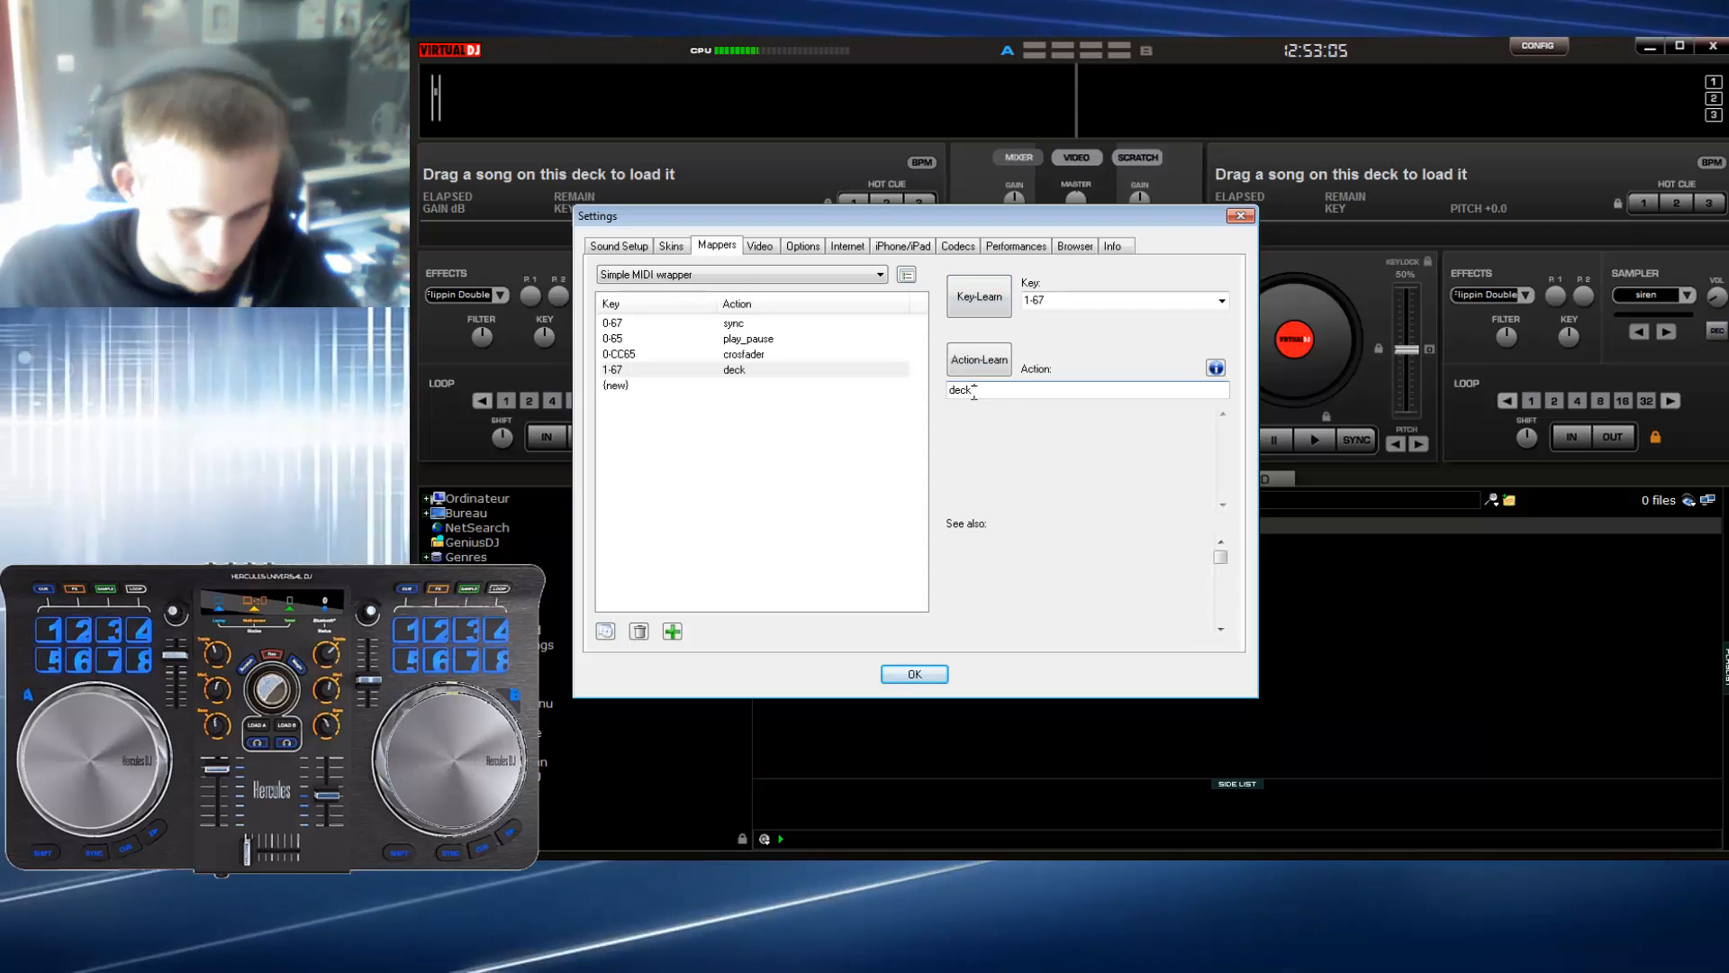
pyautogui.write(' 2 sync')
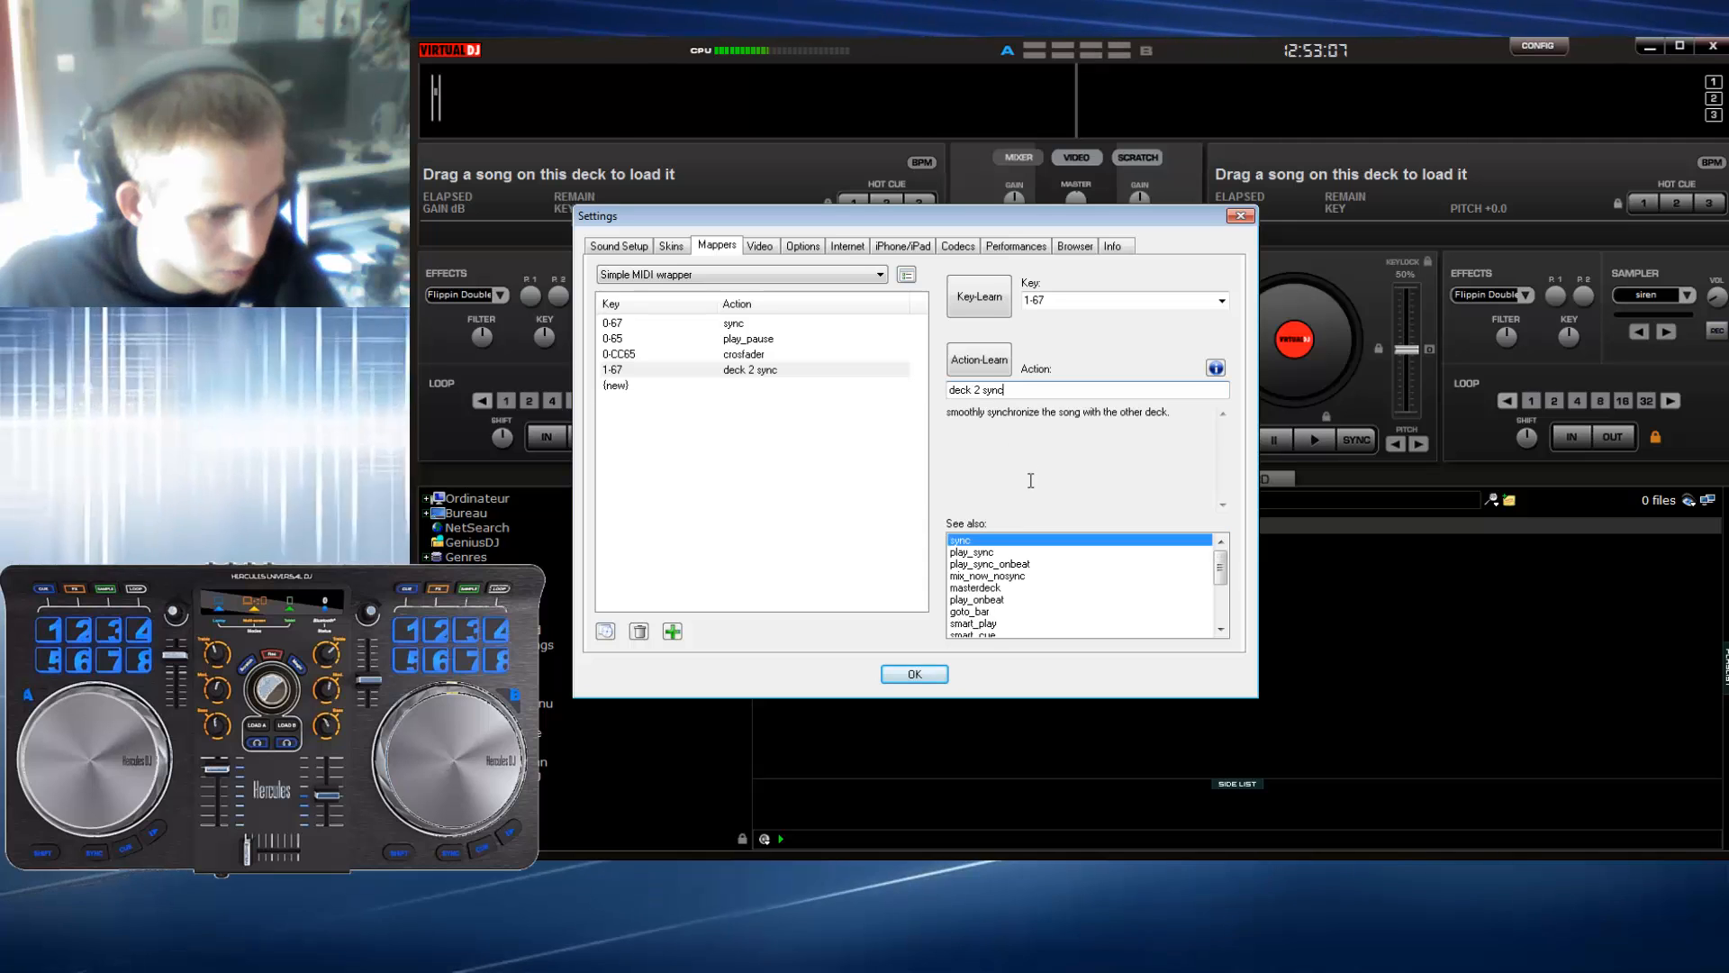
# Step: Add a mapping that assigns the action "deck 2 play_pause" to controller key 1-65
pyautogui.click(733, 399)
pyautogui.click(729, 389)
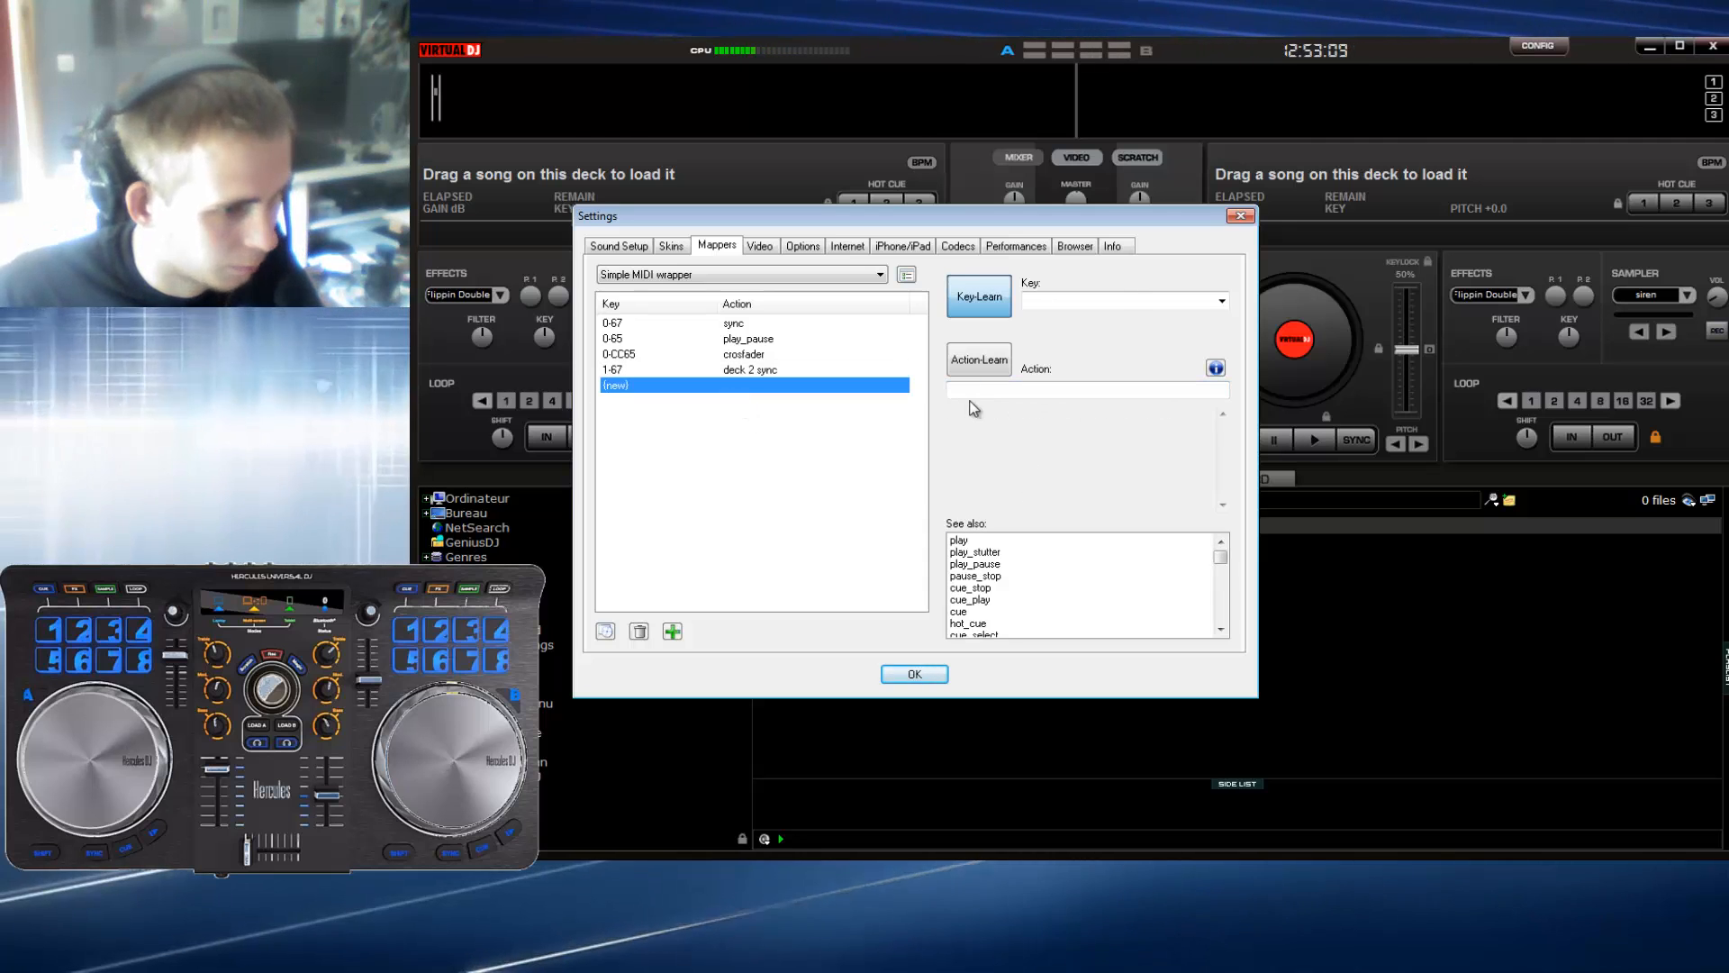
pyautogui.click(974, 393)
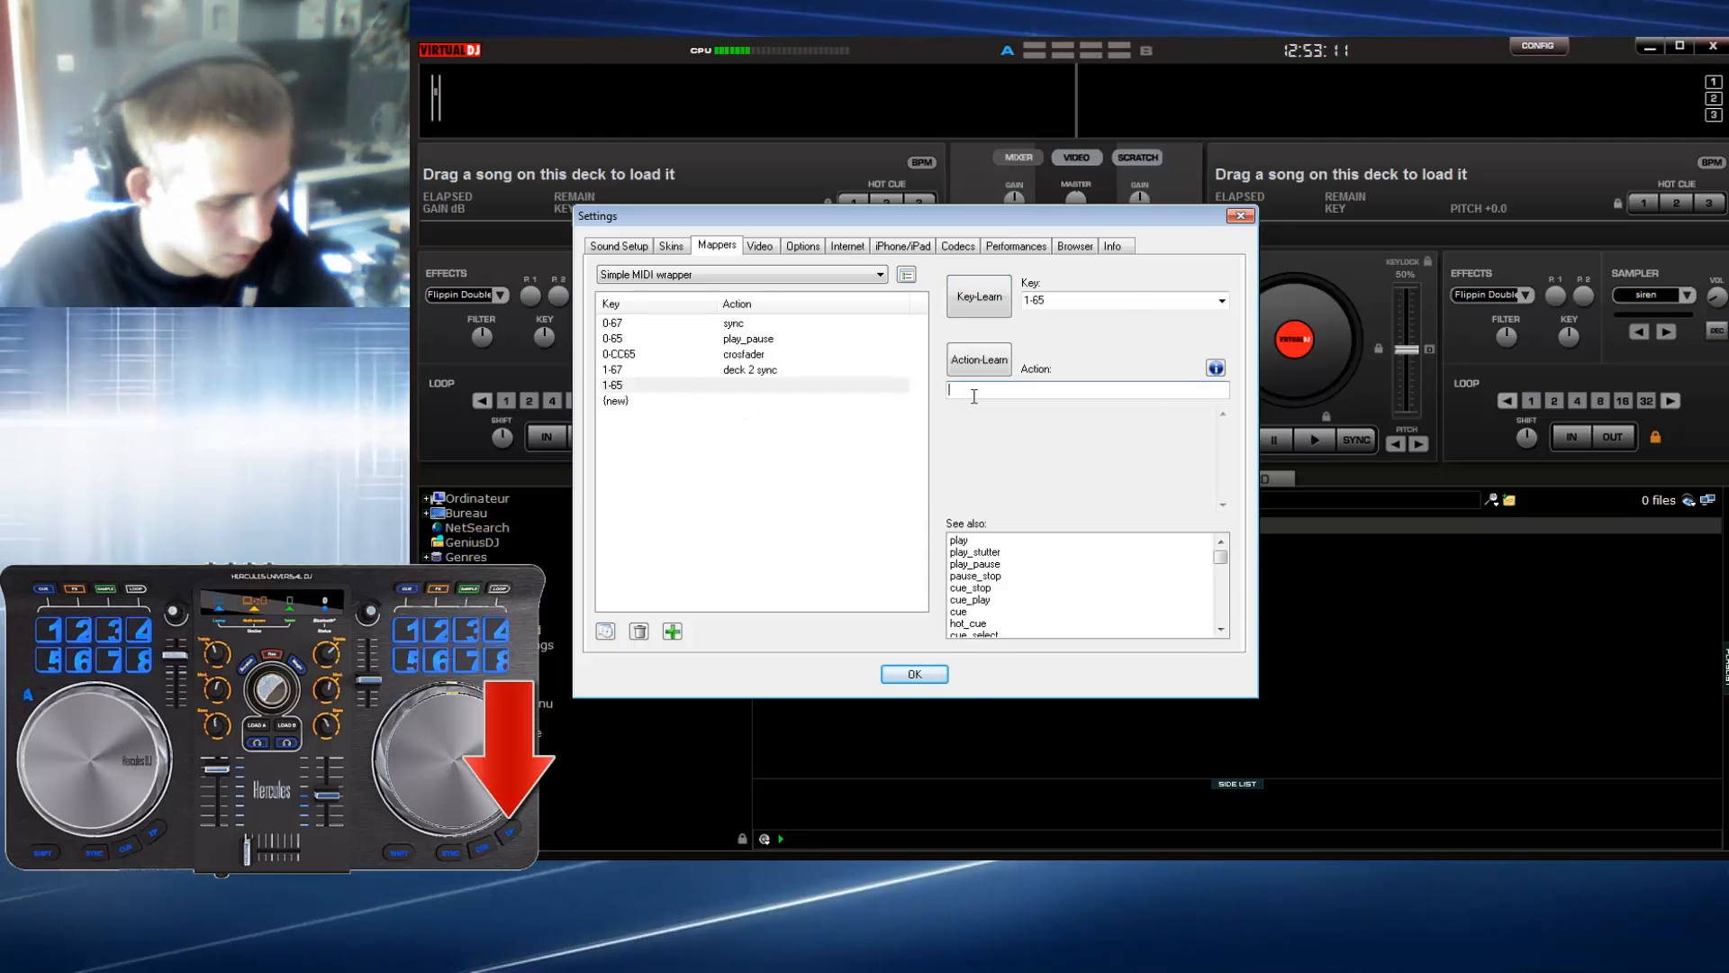
pyautogui.write('deck 2')
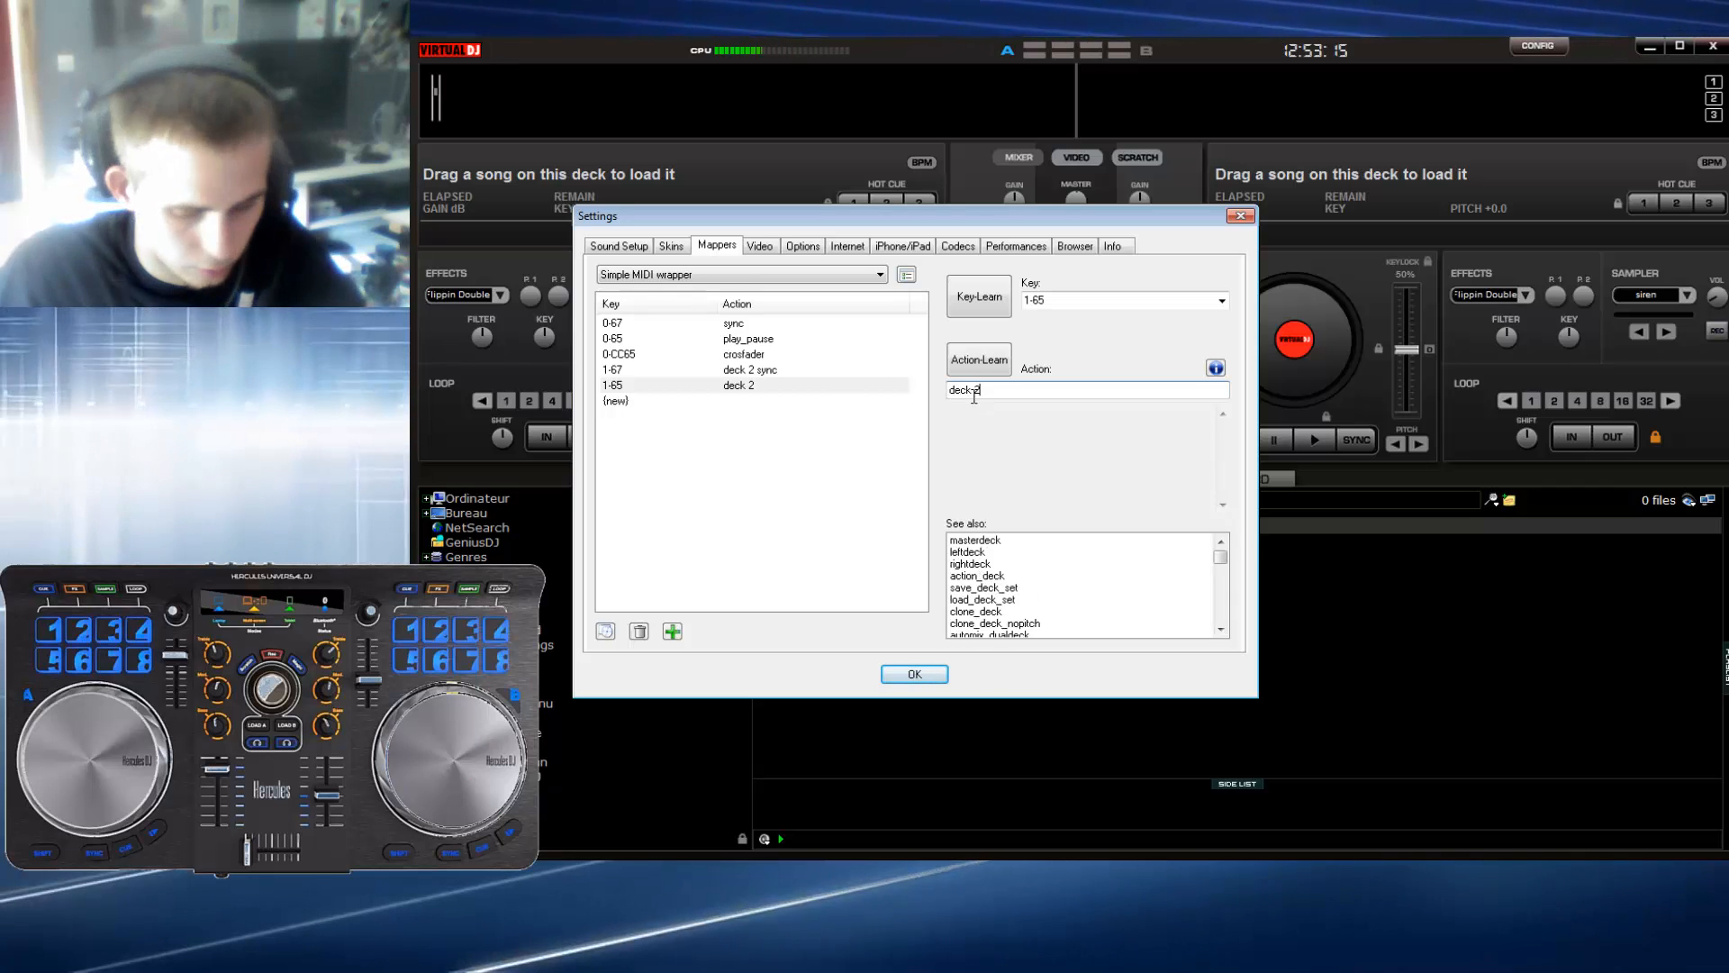
pyautogui.write(' play')
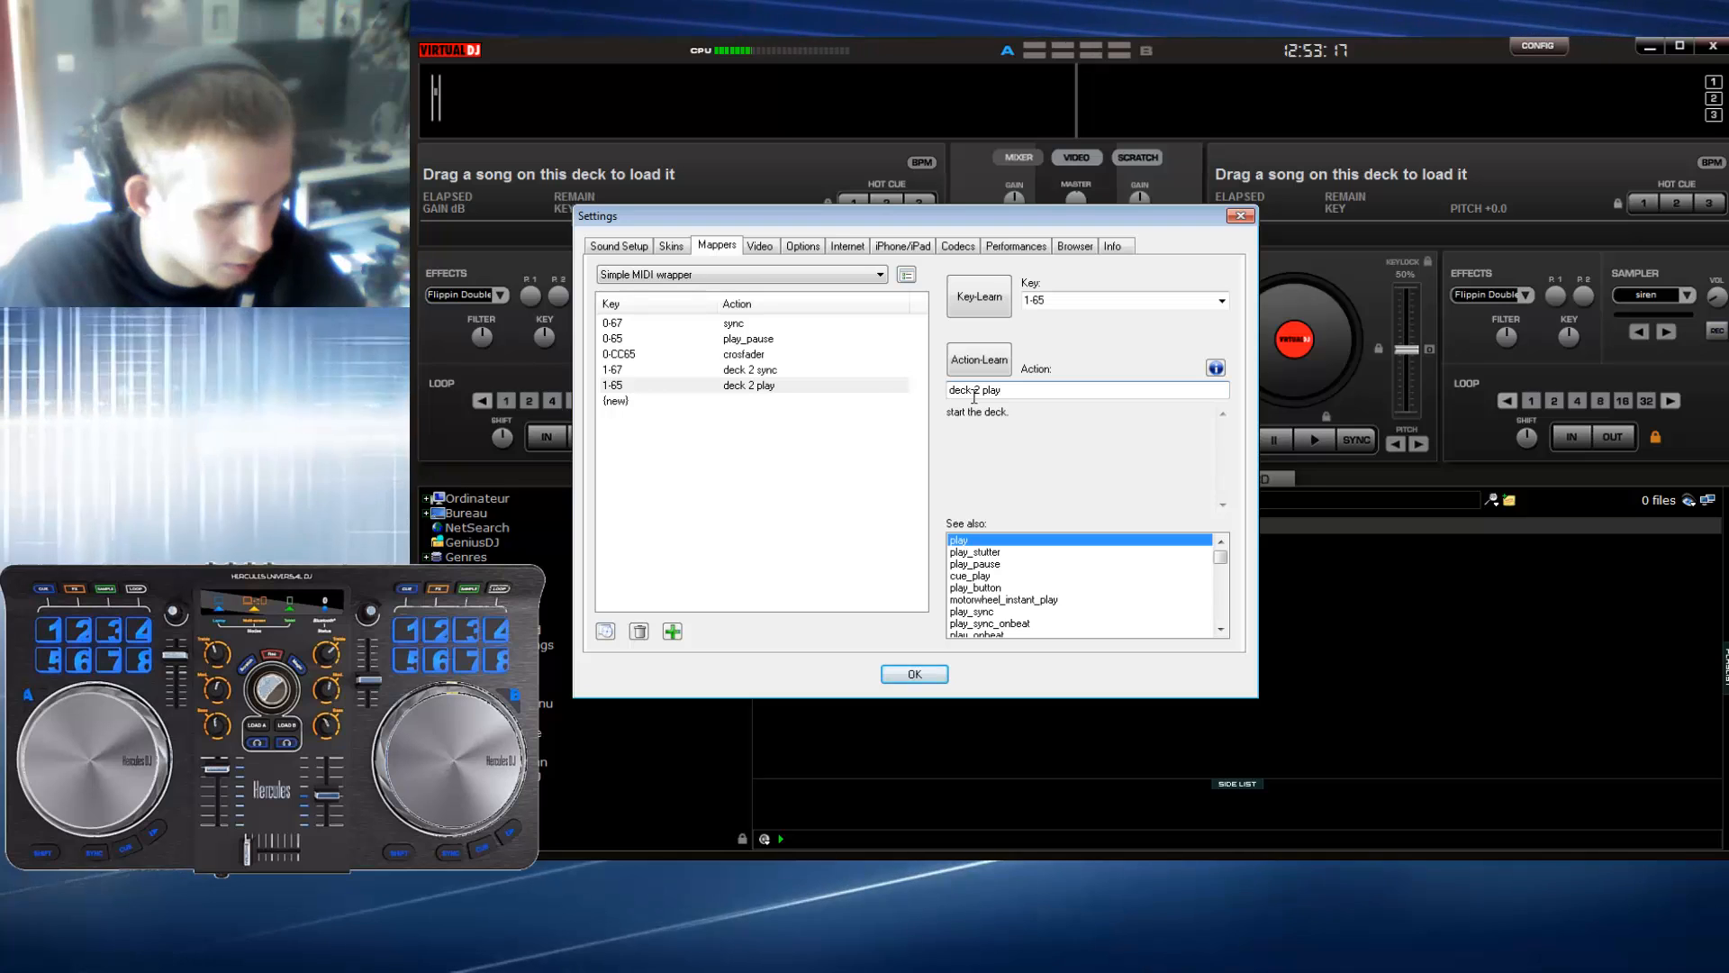
pyautogui.write('_pause')
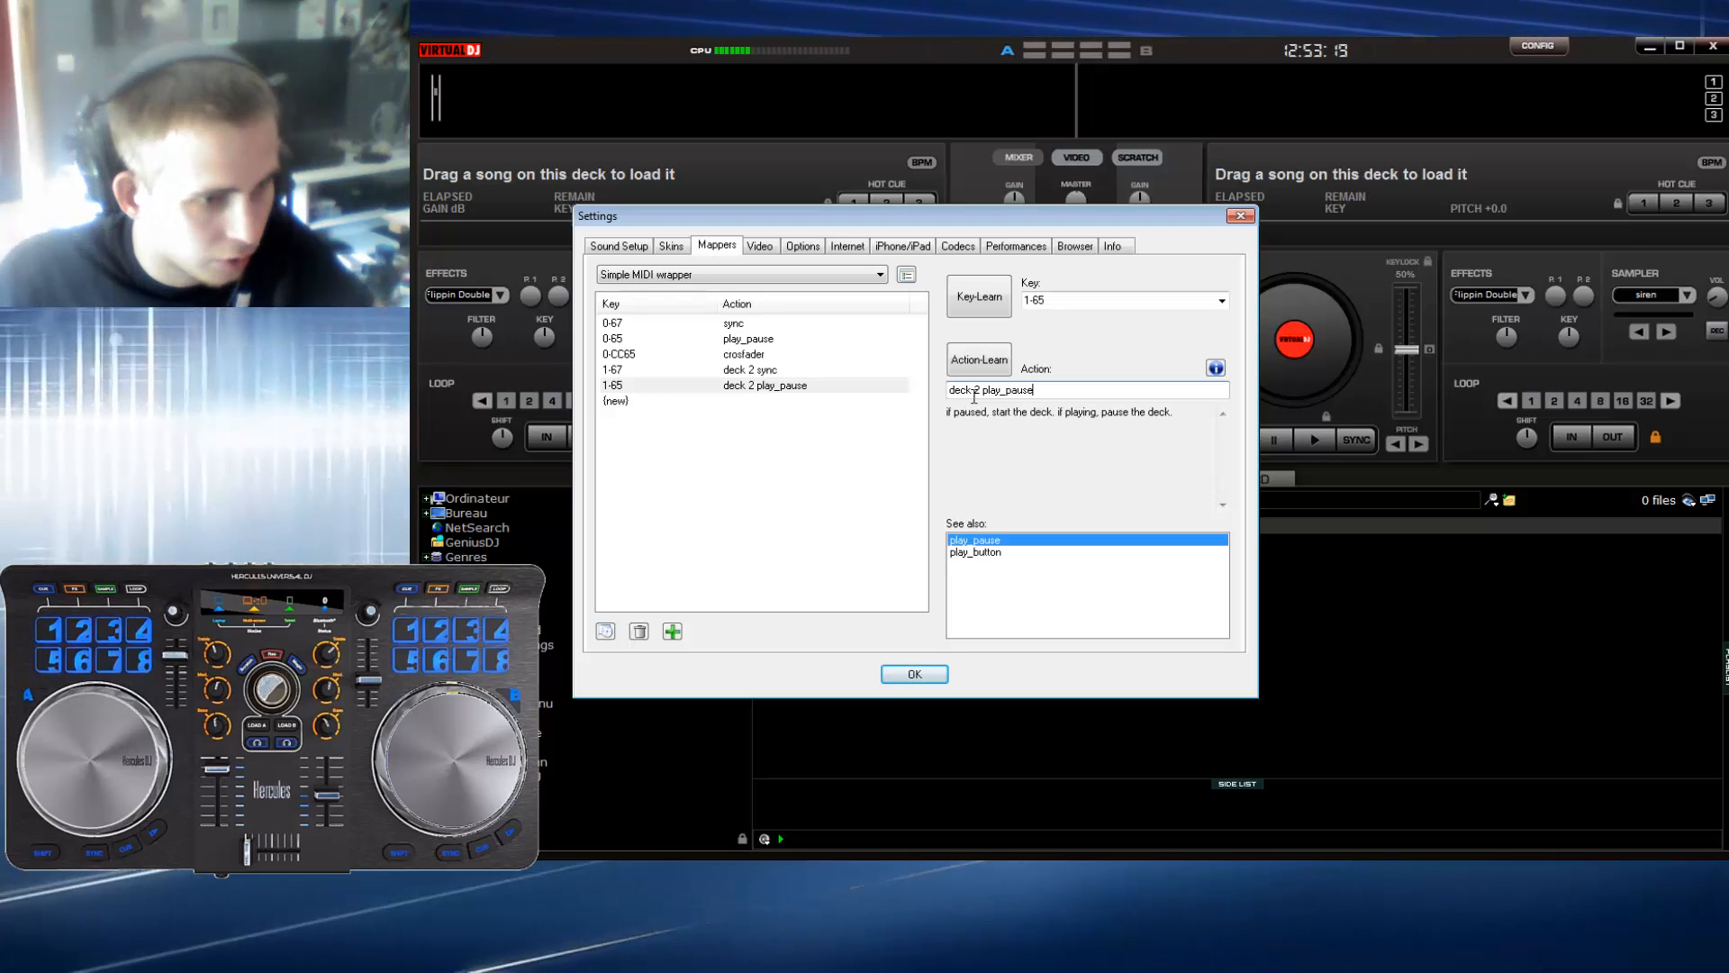
# Step: Add a mapping that assigns the action "deck 1 volume" to controller fader 0-CC57
pyautogui.click(791, 404)
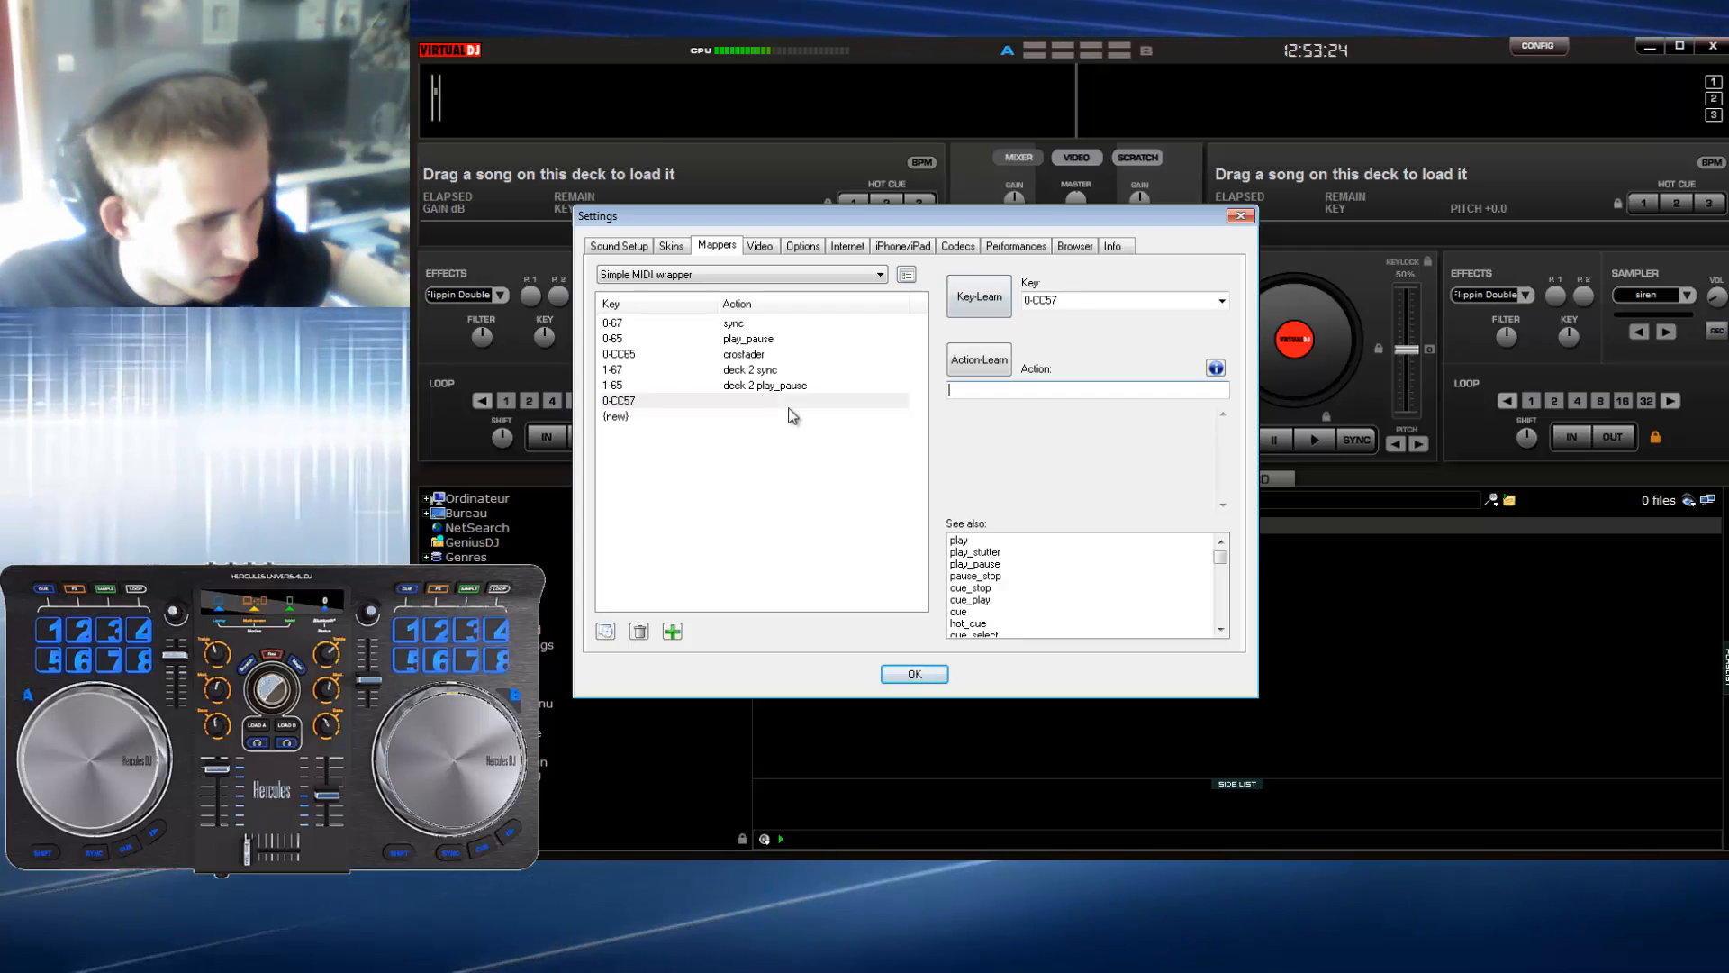
pyautogui.write('dec')
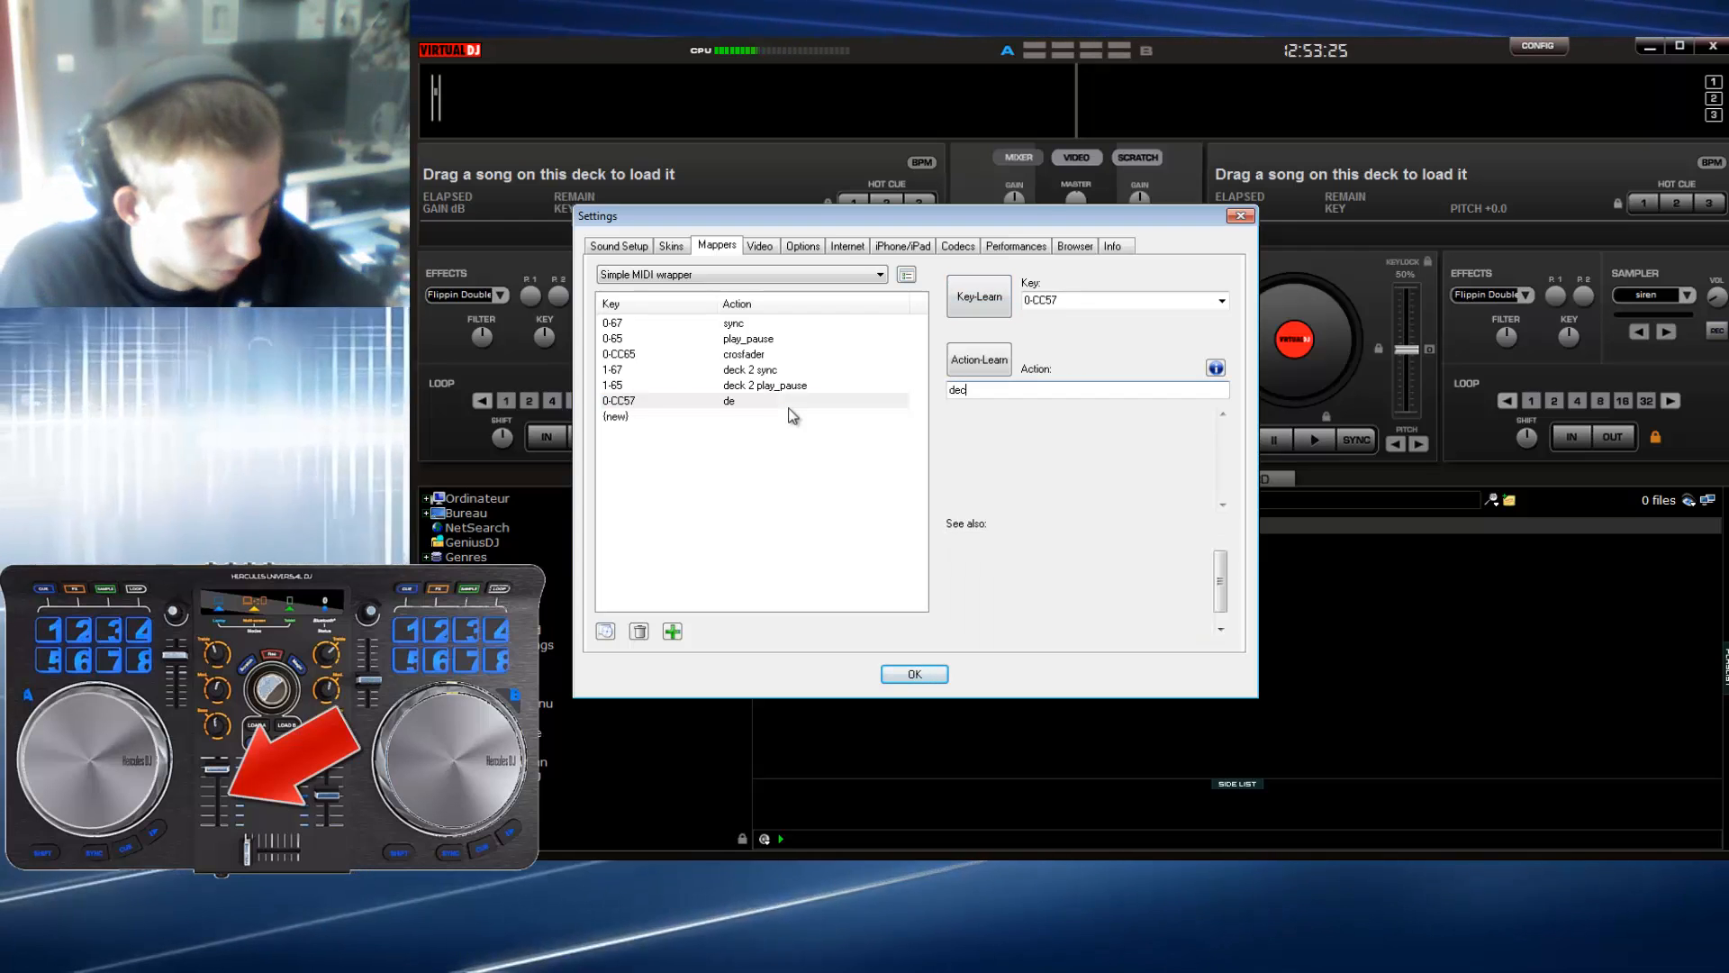
pyautogui.write('k1')
pyautogui.press('BackSpace')
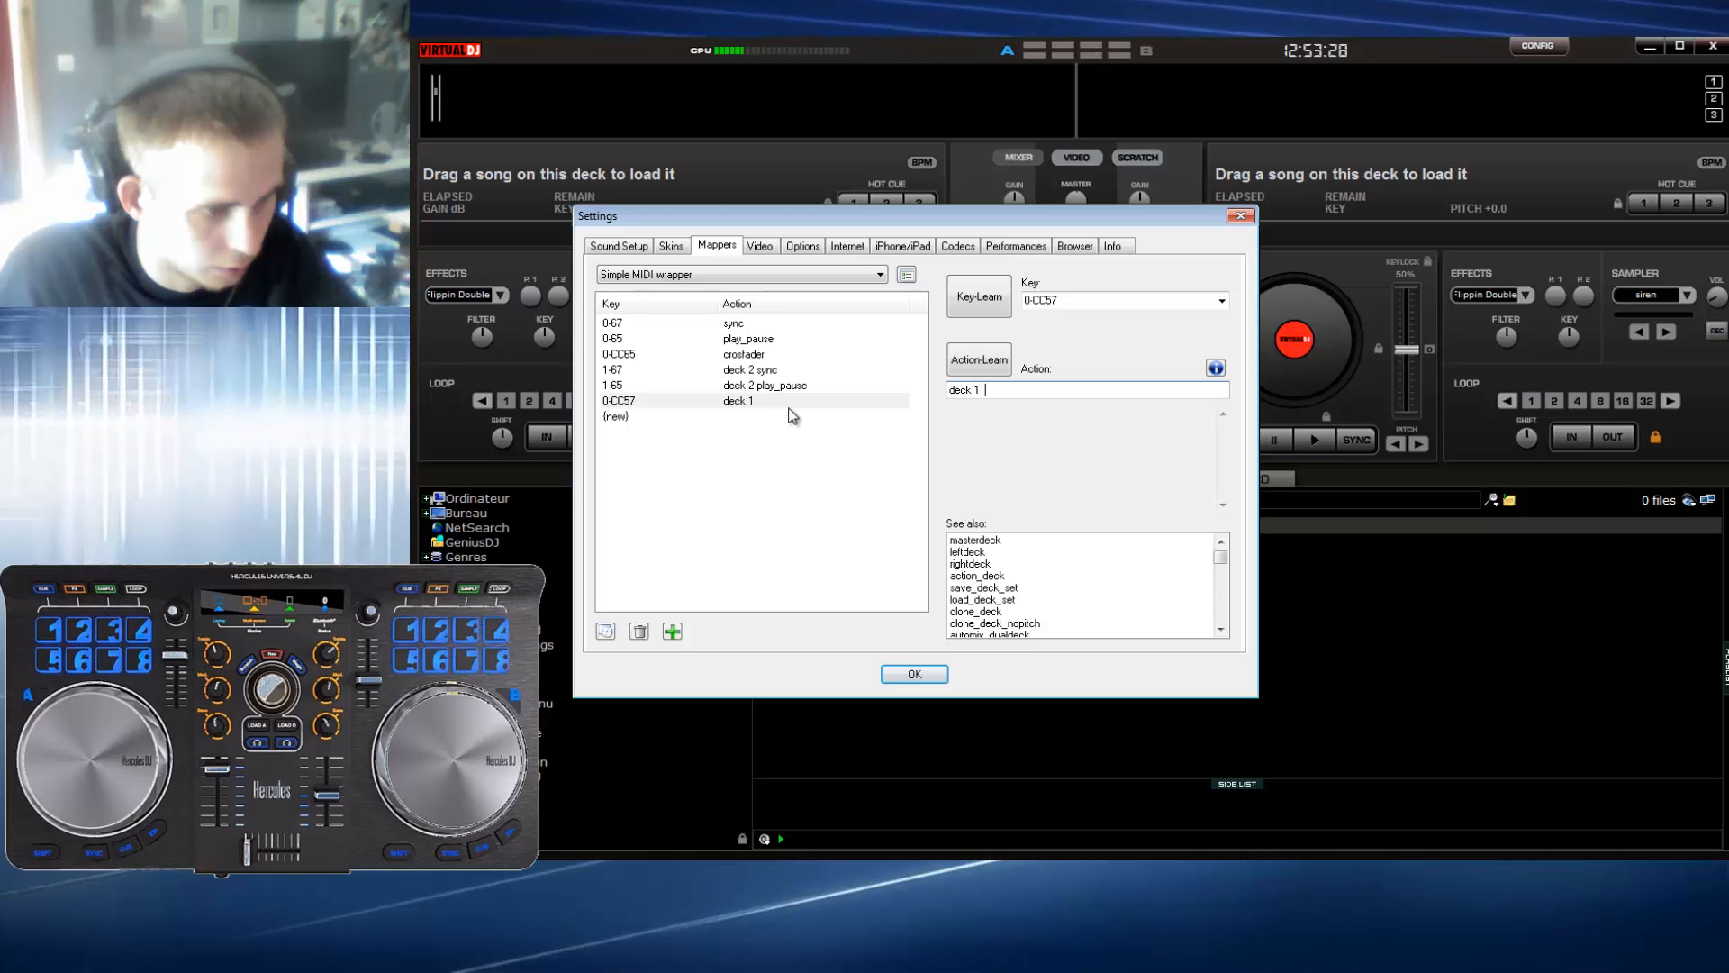
pyautogui.write('1 vol')
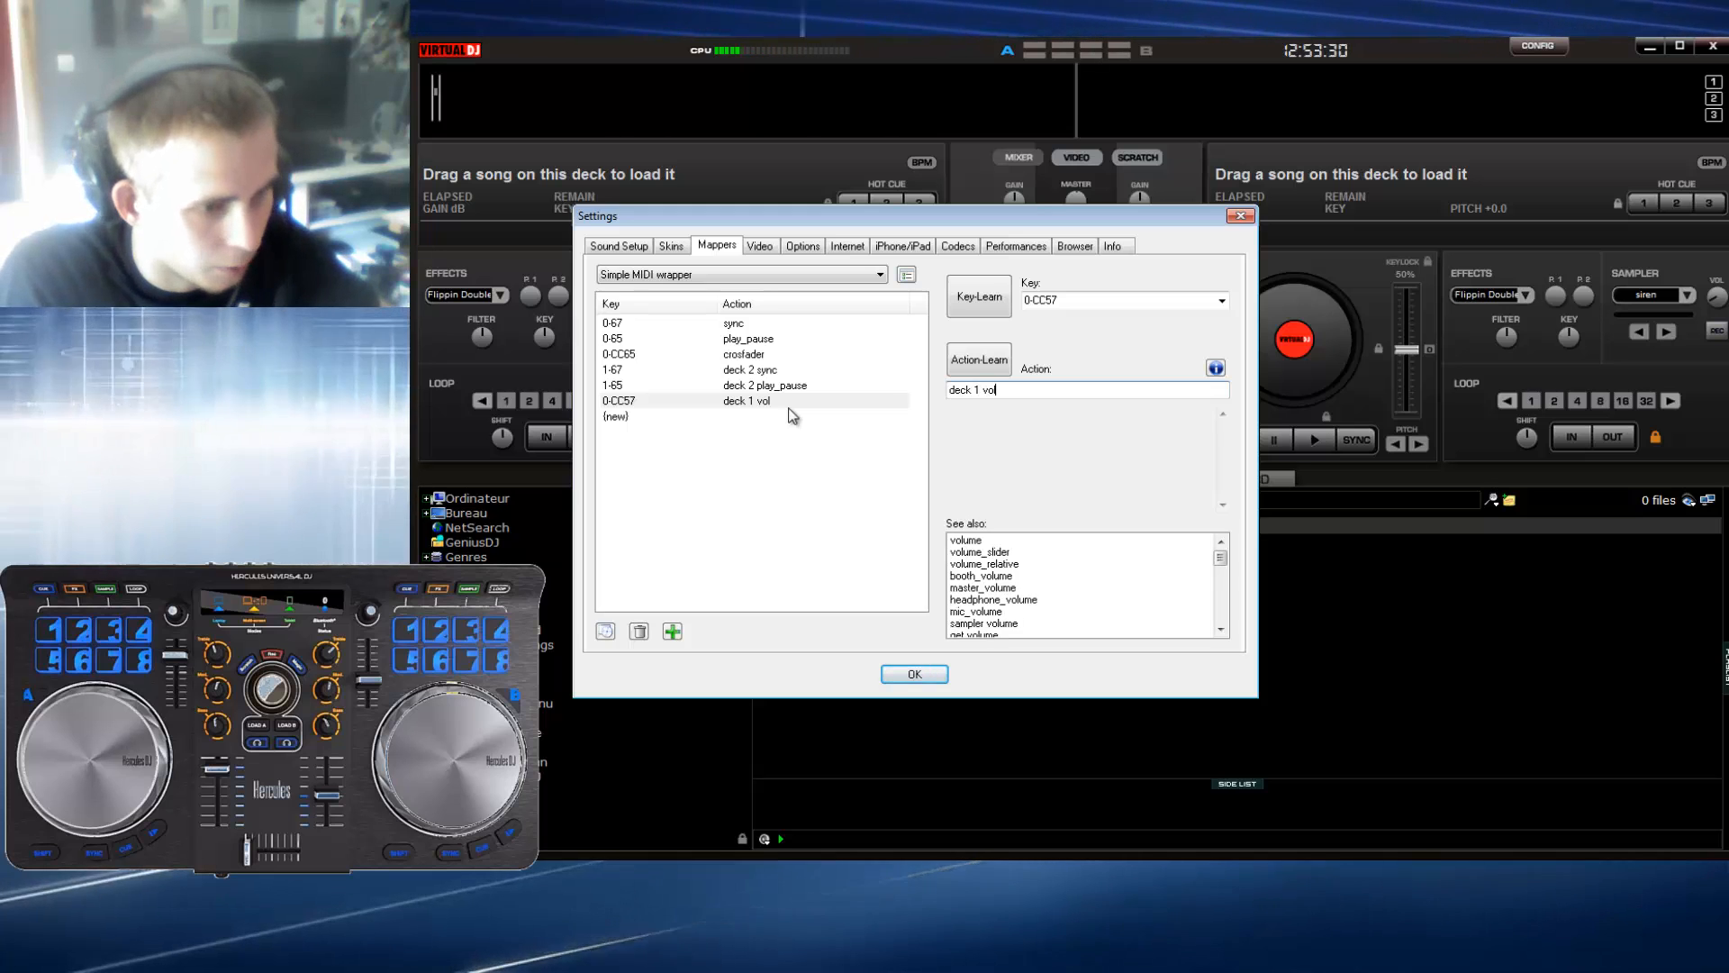
pyautogui.write('ume')
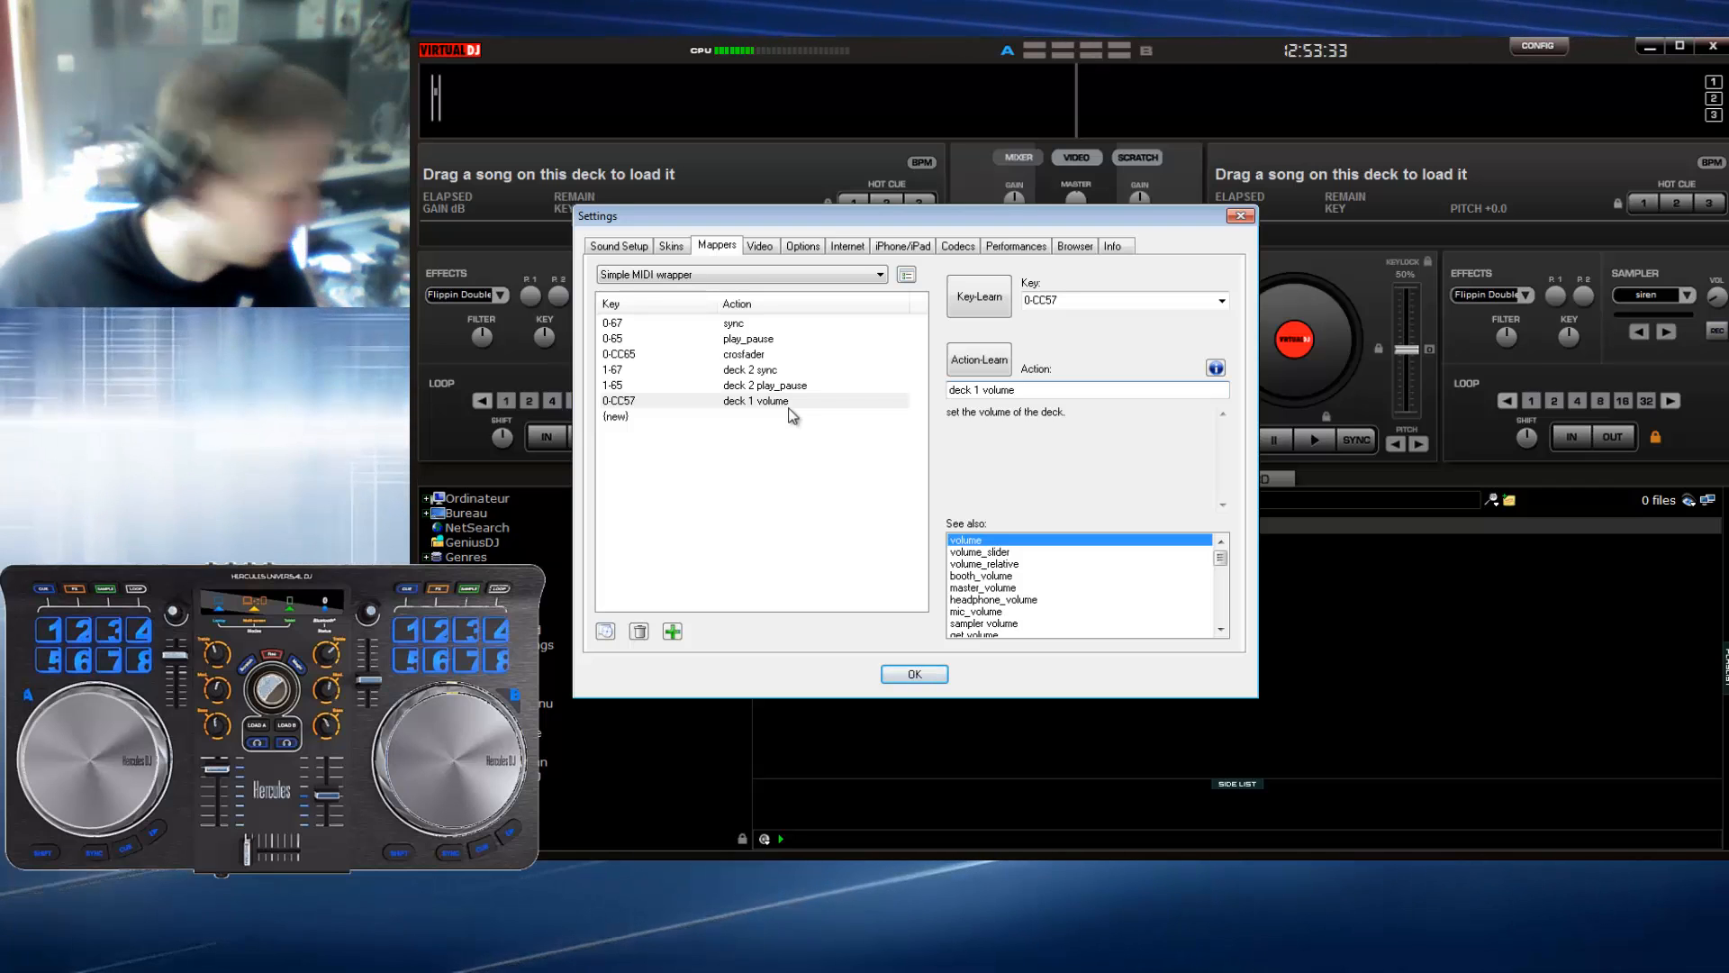
# Step: Add a mapping that assigns the action "deck 2 volume" to controller fader 0-CC58
pyautogui.click(772, 422)
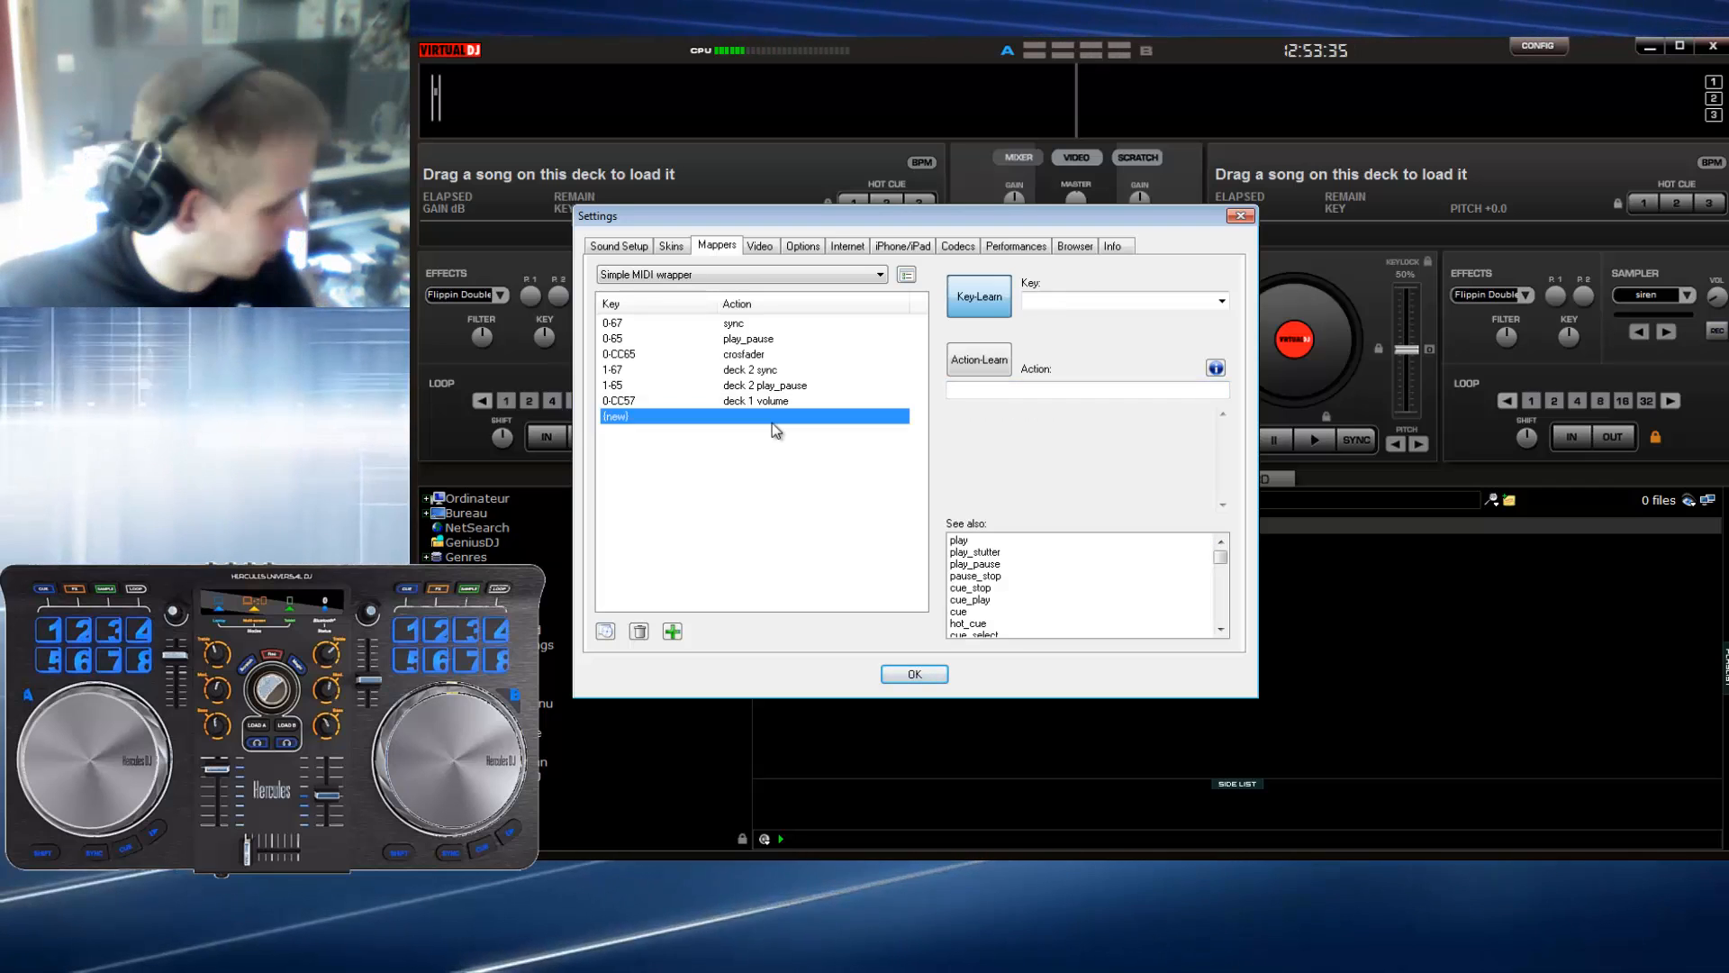
pyautogui.click(1019, 393)
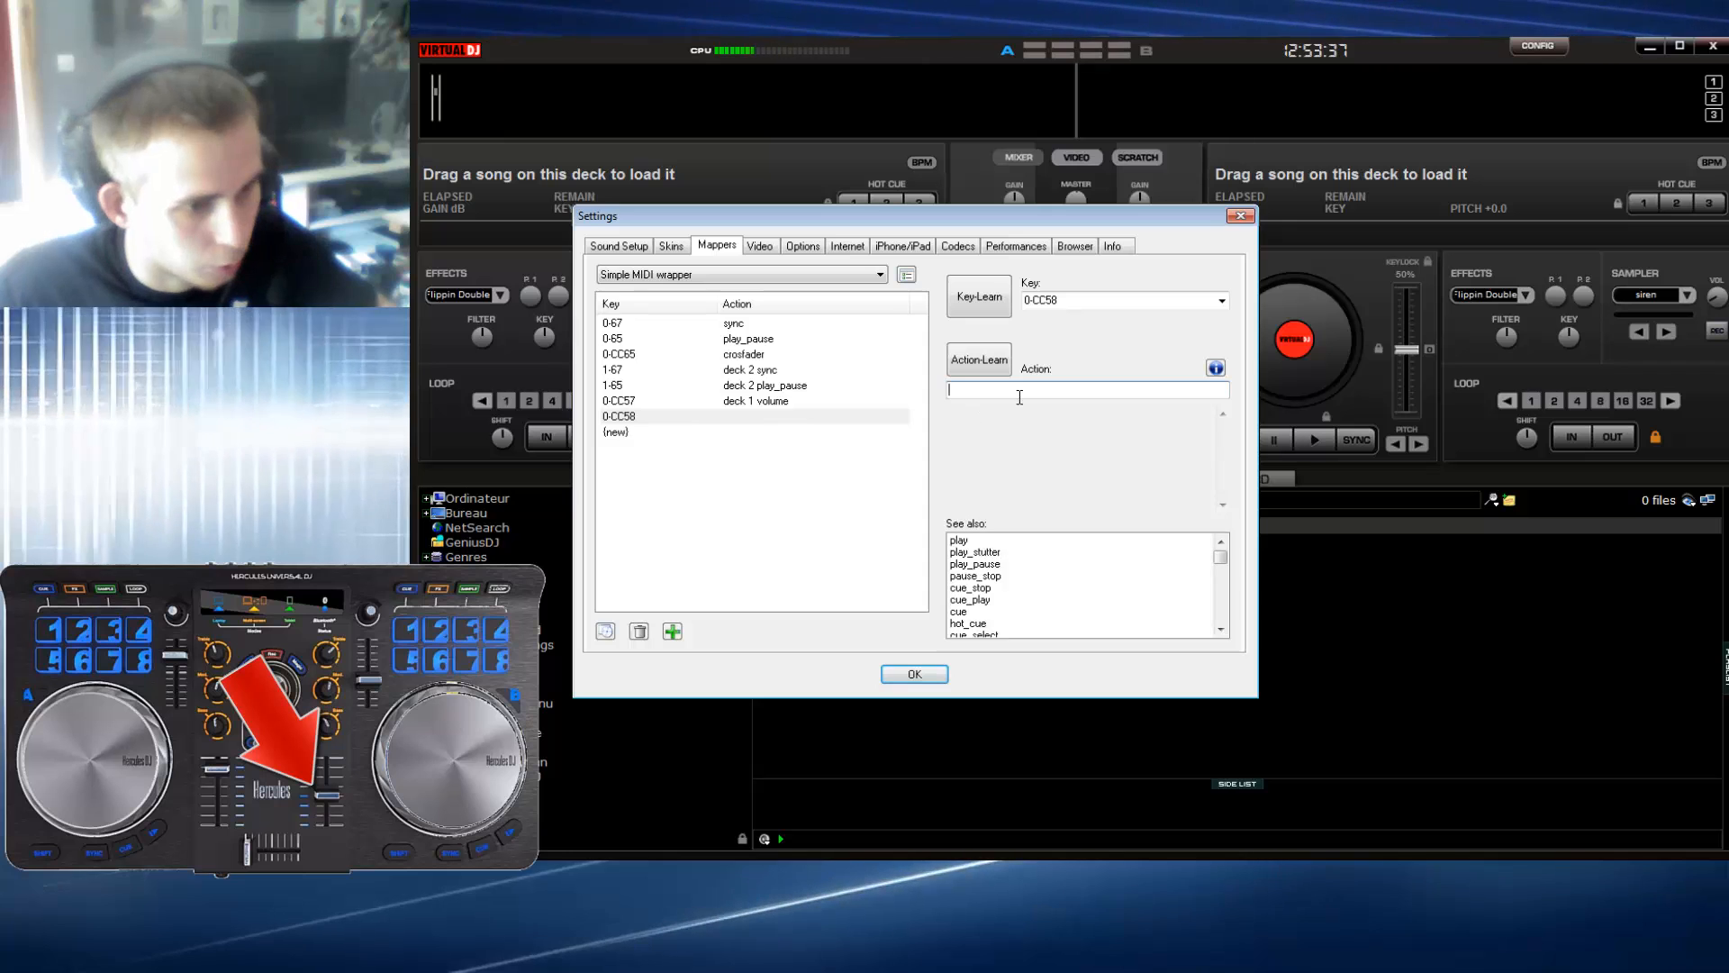
pyautogui.write('deck 2')
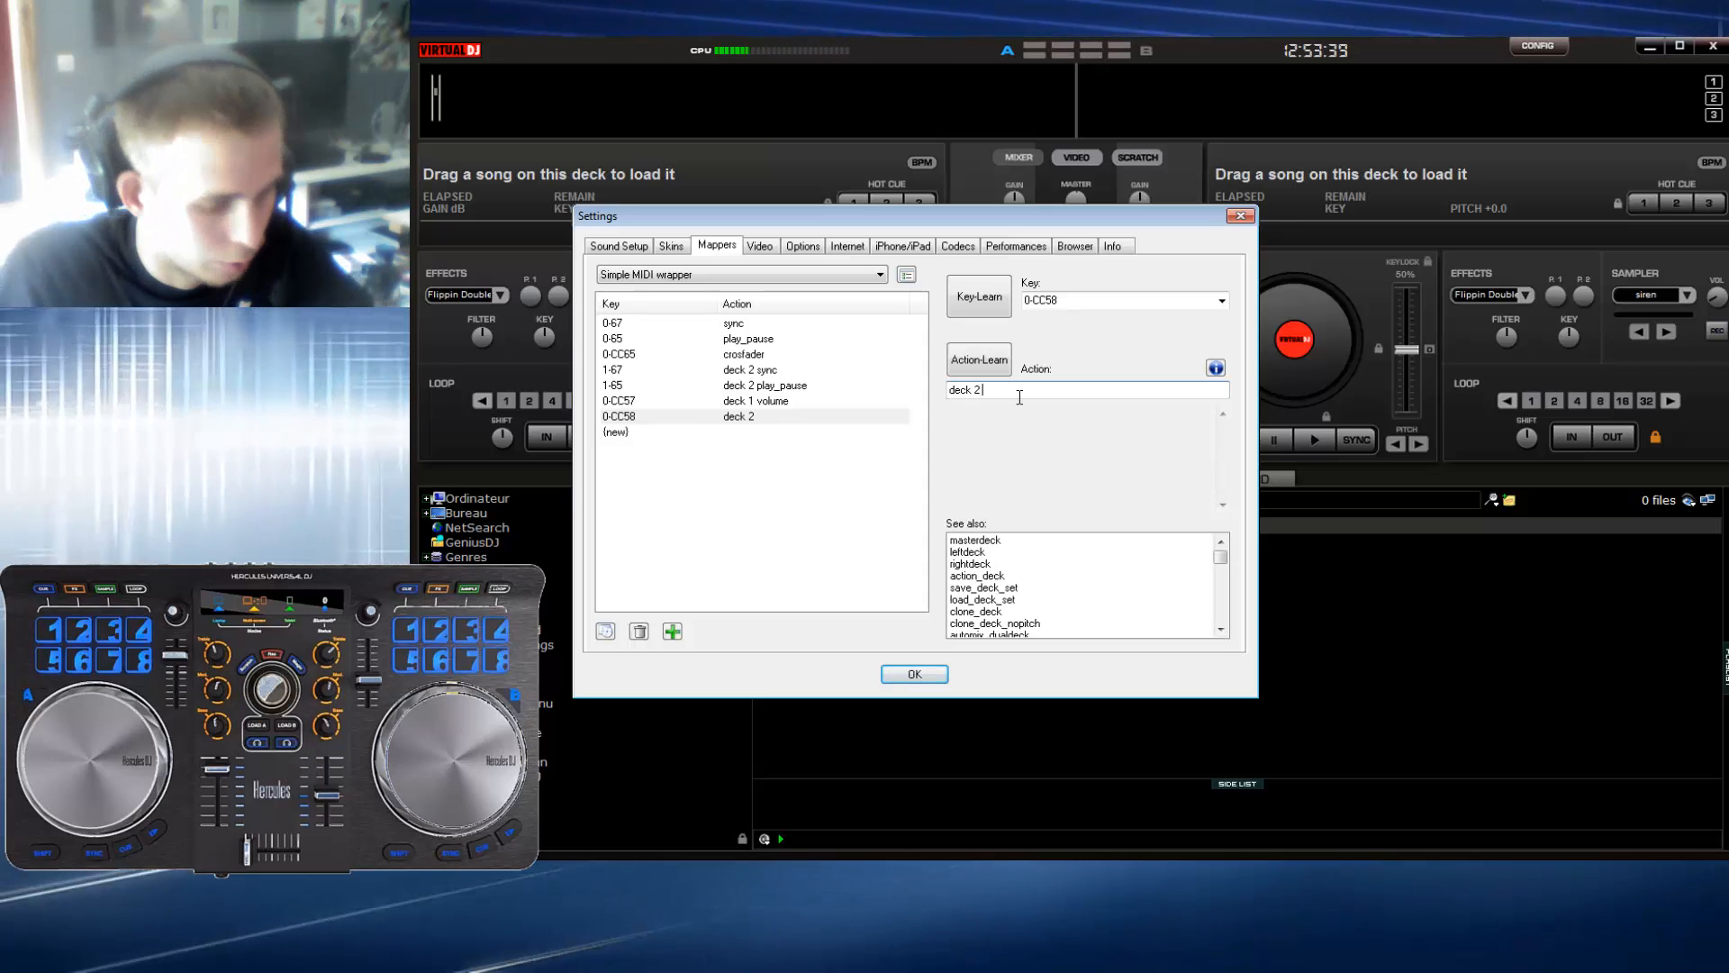
pyautogui.write(' volume')
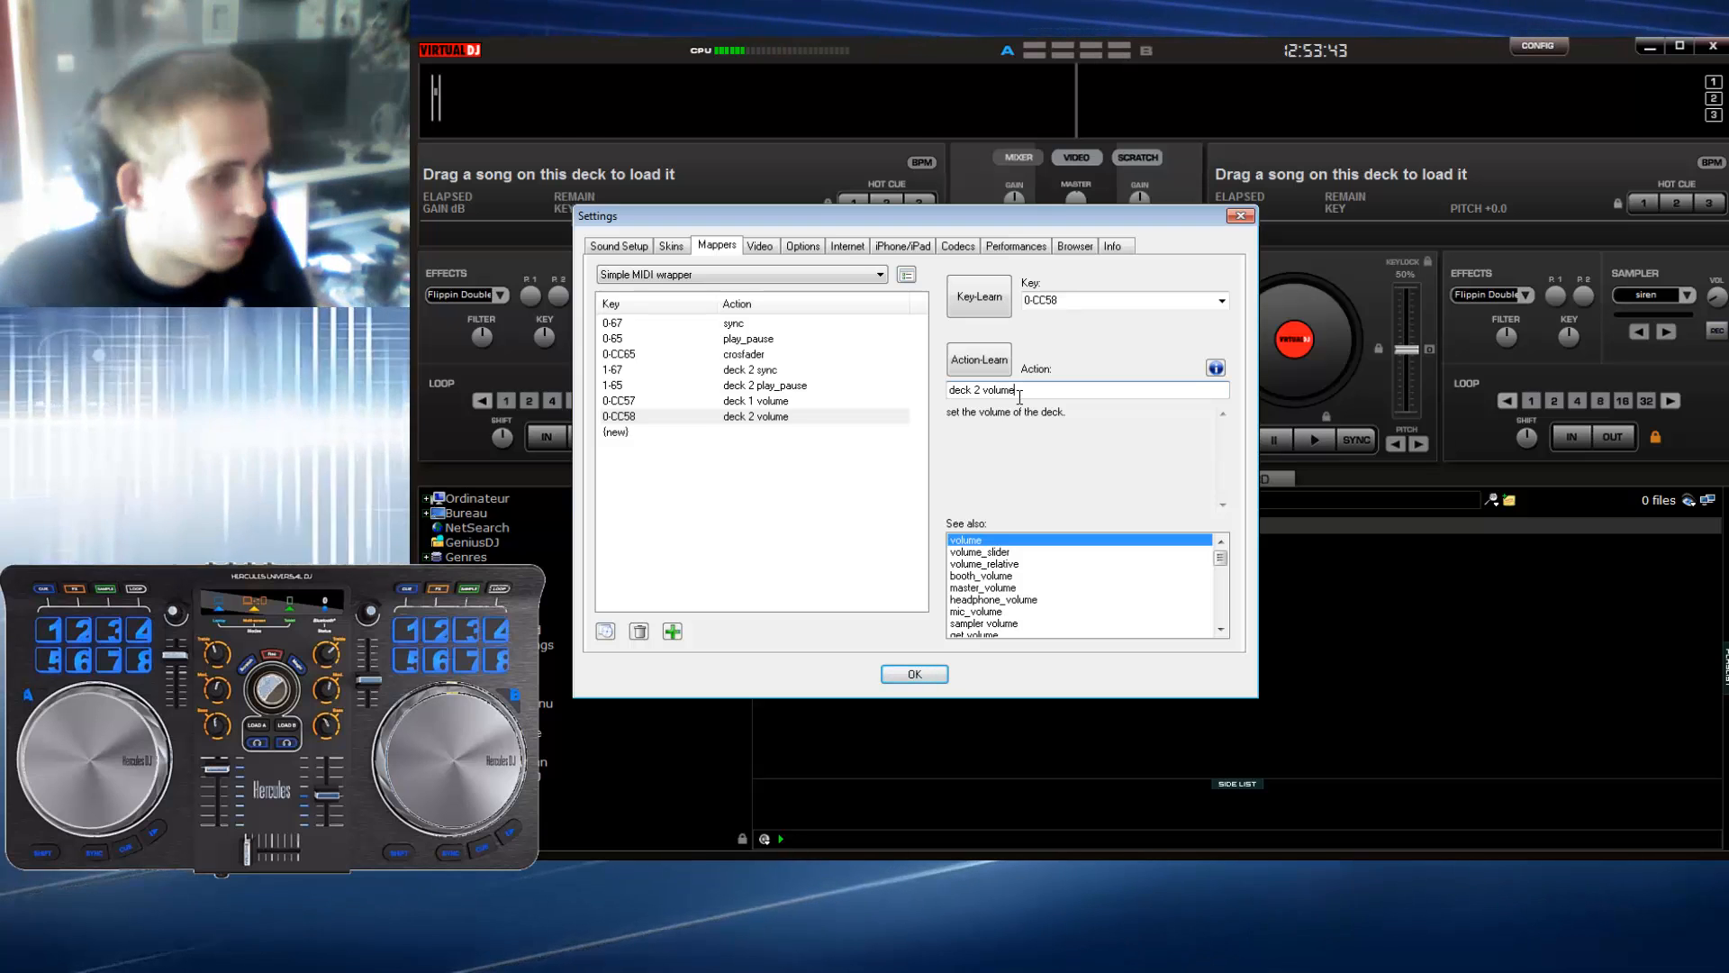
# Step: Add a mapping for controller knob 0-CC61 and start its action with "deck 1"
pyautogui.click(873, 433)
pyautogui.click(968, 387)
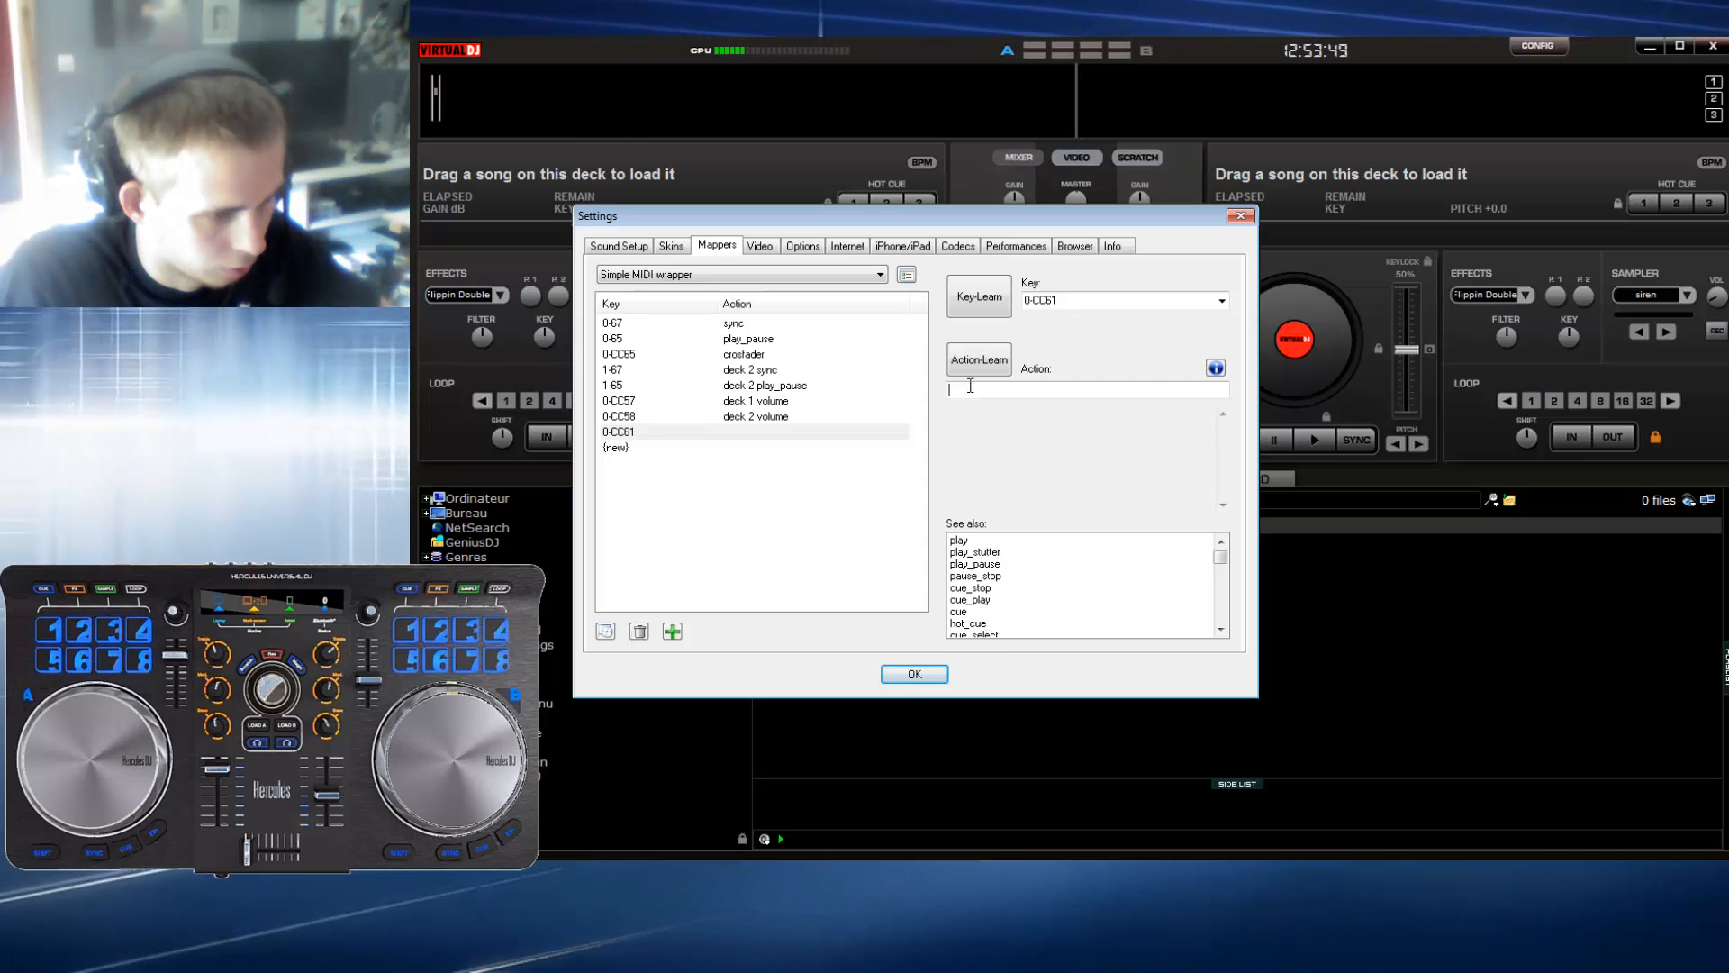
pyautogui.write('deck')
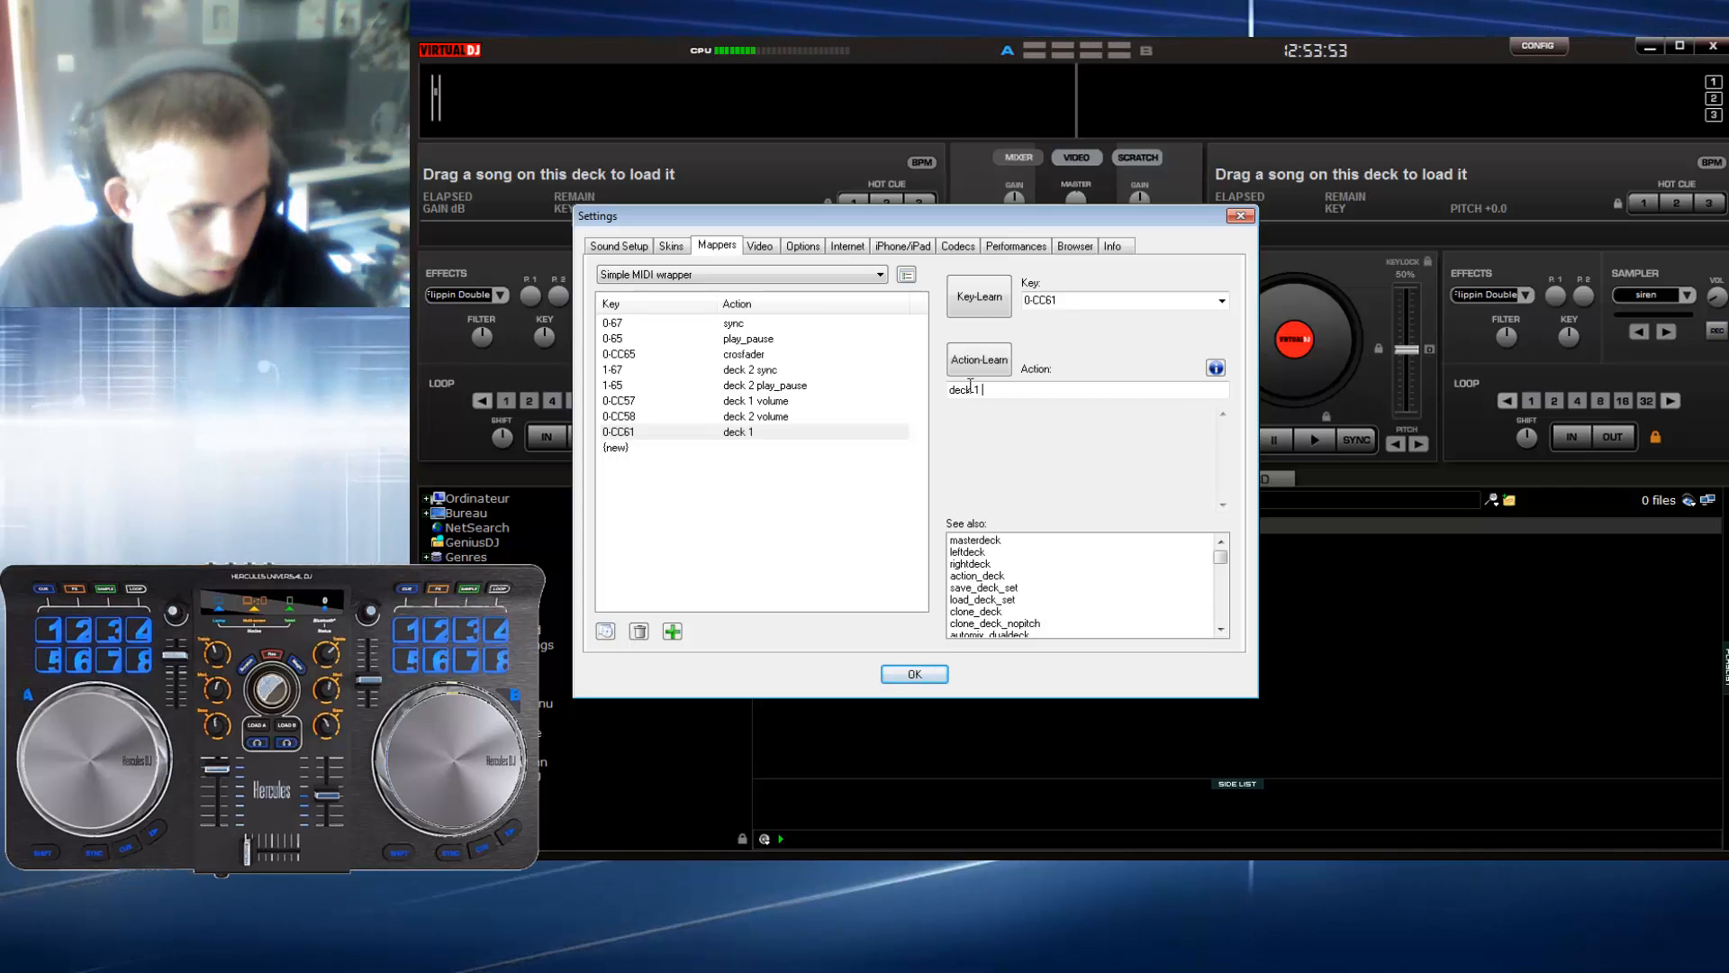
pyautogui.write(' 1 ')
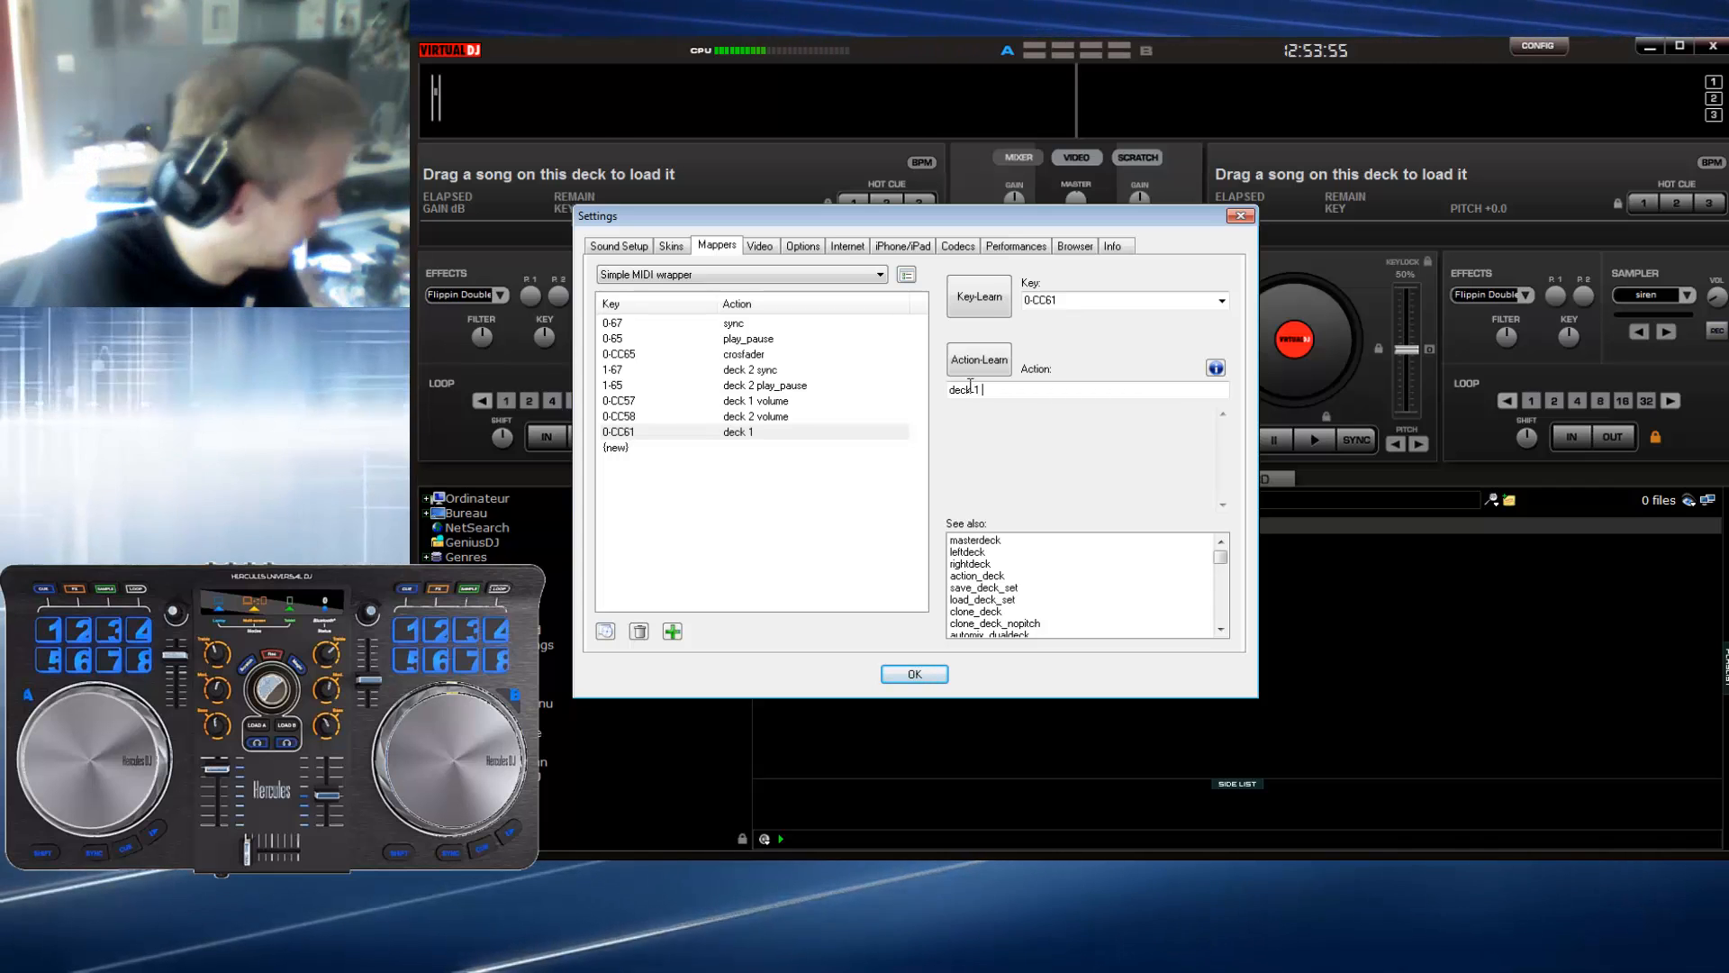
pyautogui.write('v')
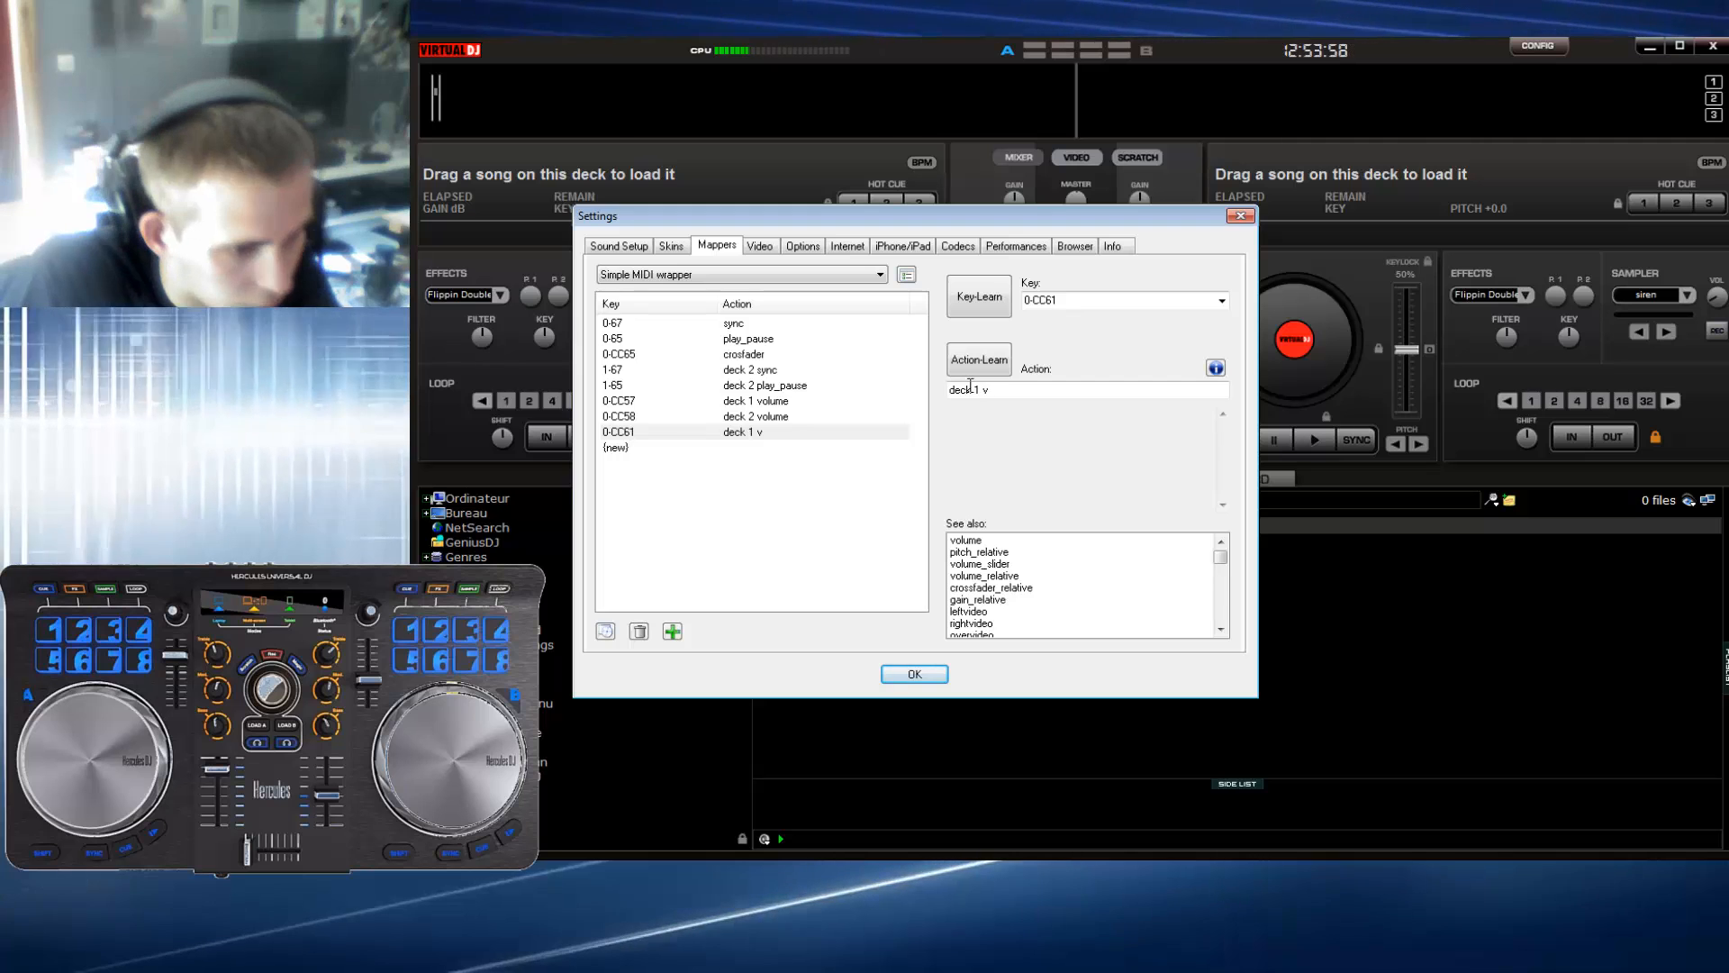
pyautogui.write('ol')
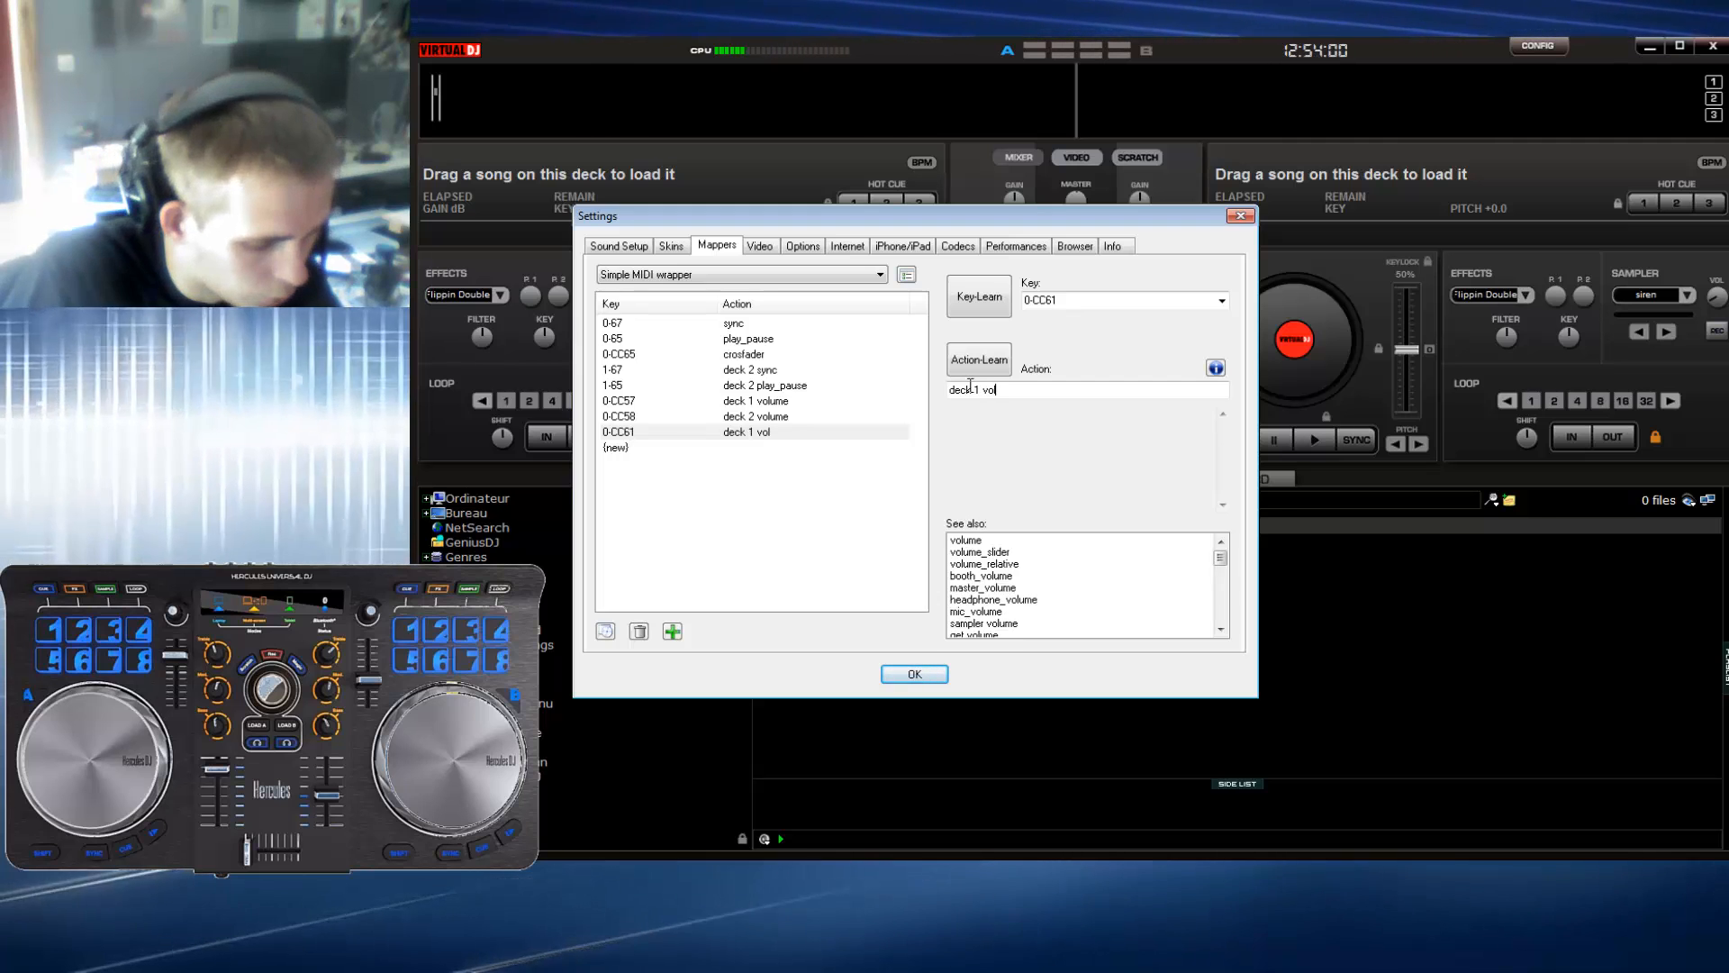
pyautogui.write('ume l')
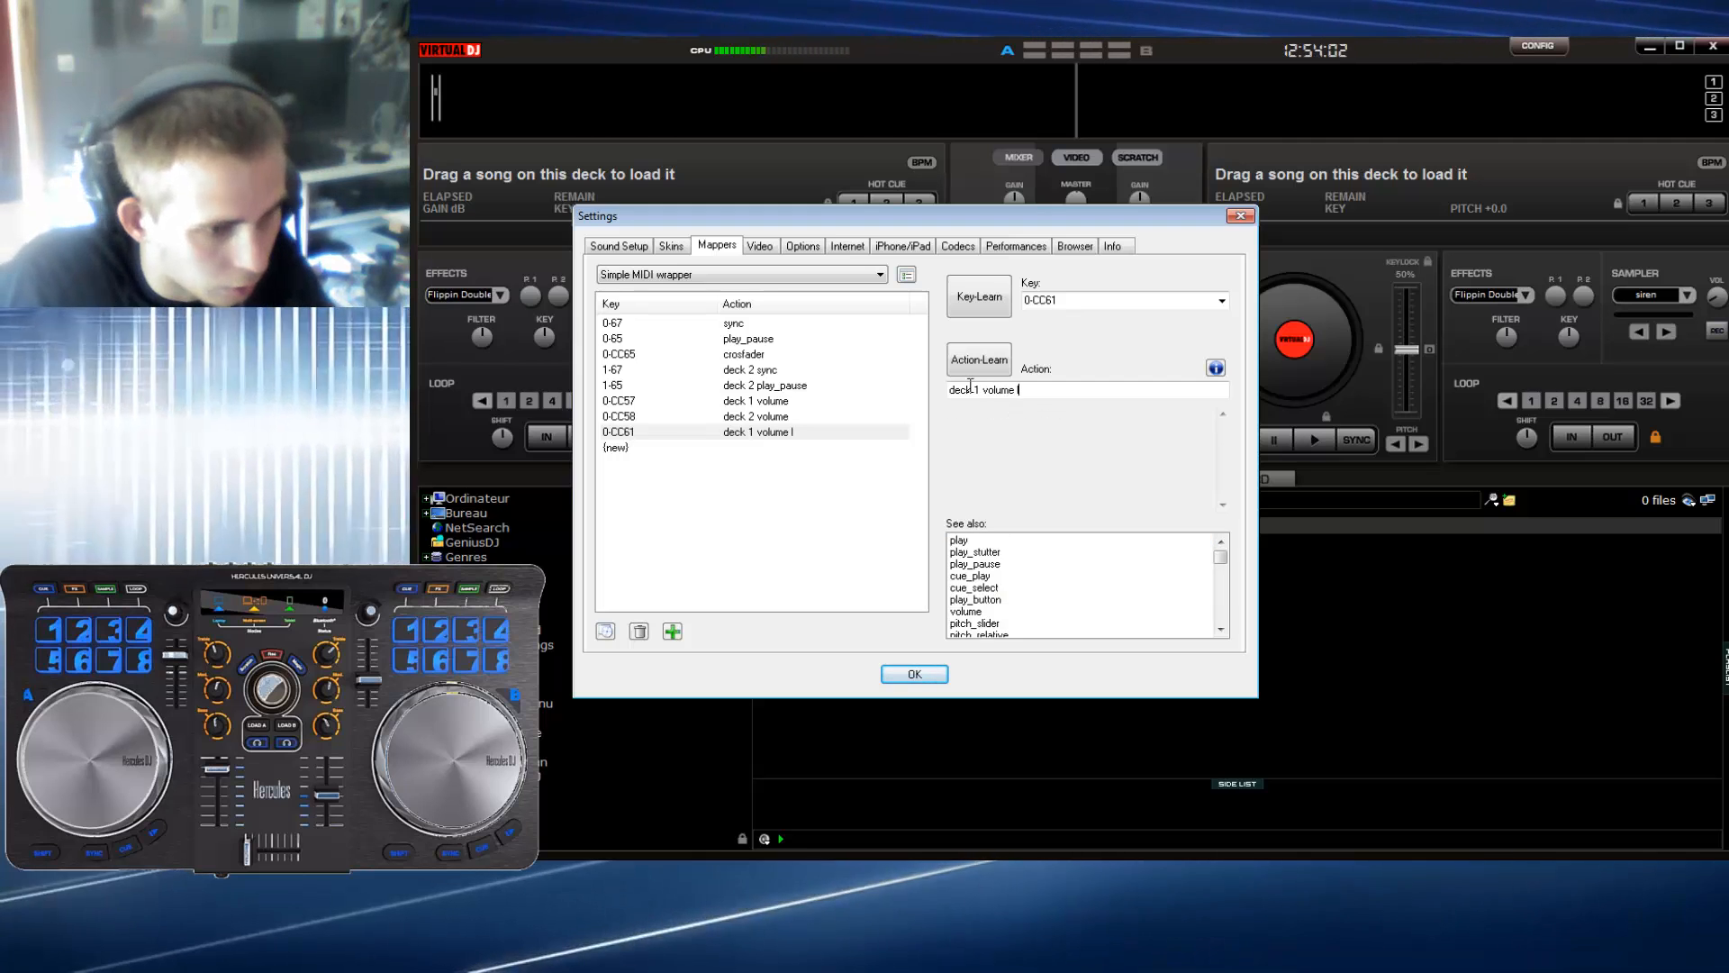
pyautogui.press('BackSpace')
pyautogui.press('BackSpace')
pyautogui.press('BackSpace')
pyautogui.press('BackSpace')
pyautogui.press('BackSpace')
pyautogui.press('BackSpace')
pyautogui.press('BackSpace')
pyautogui.write('lo')
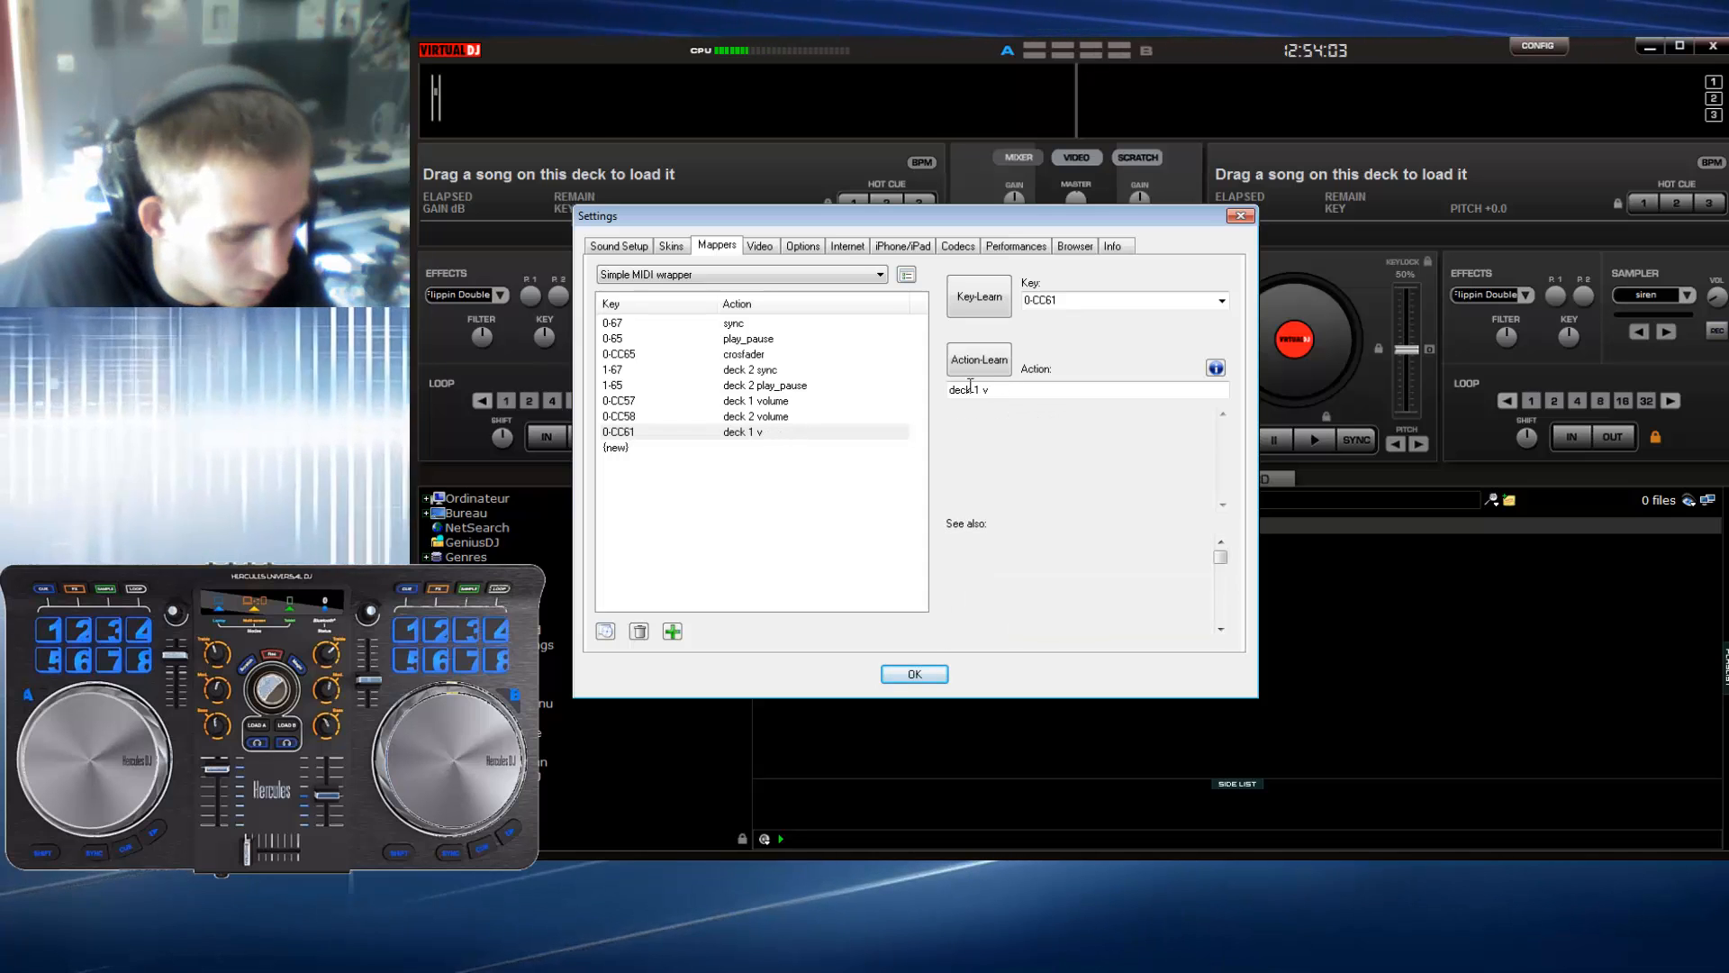
pyautogui.write('w')
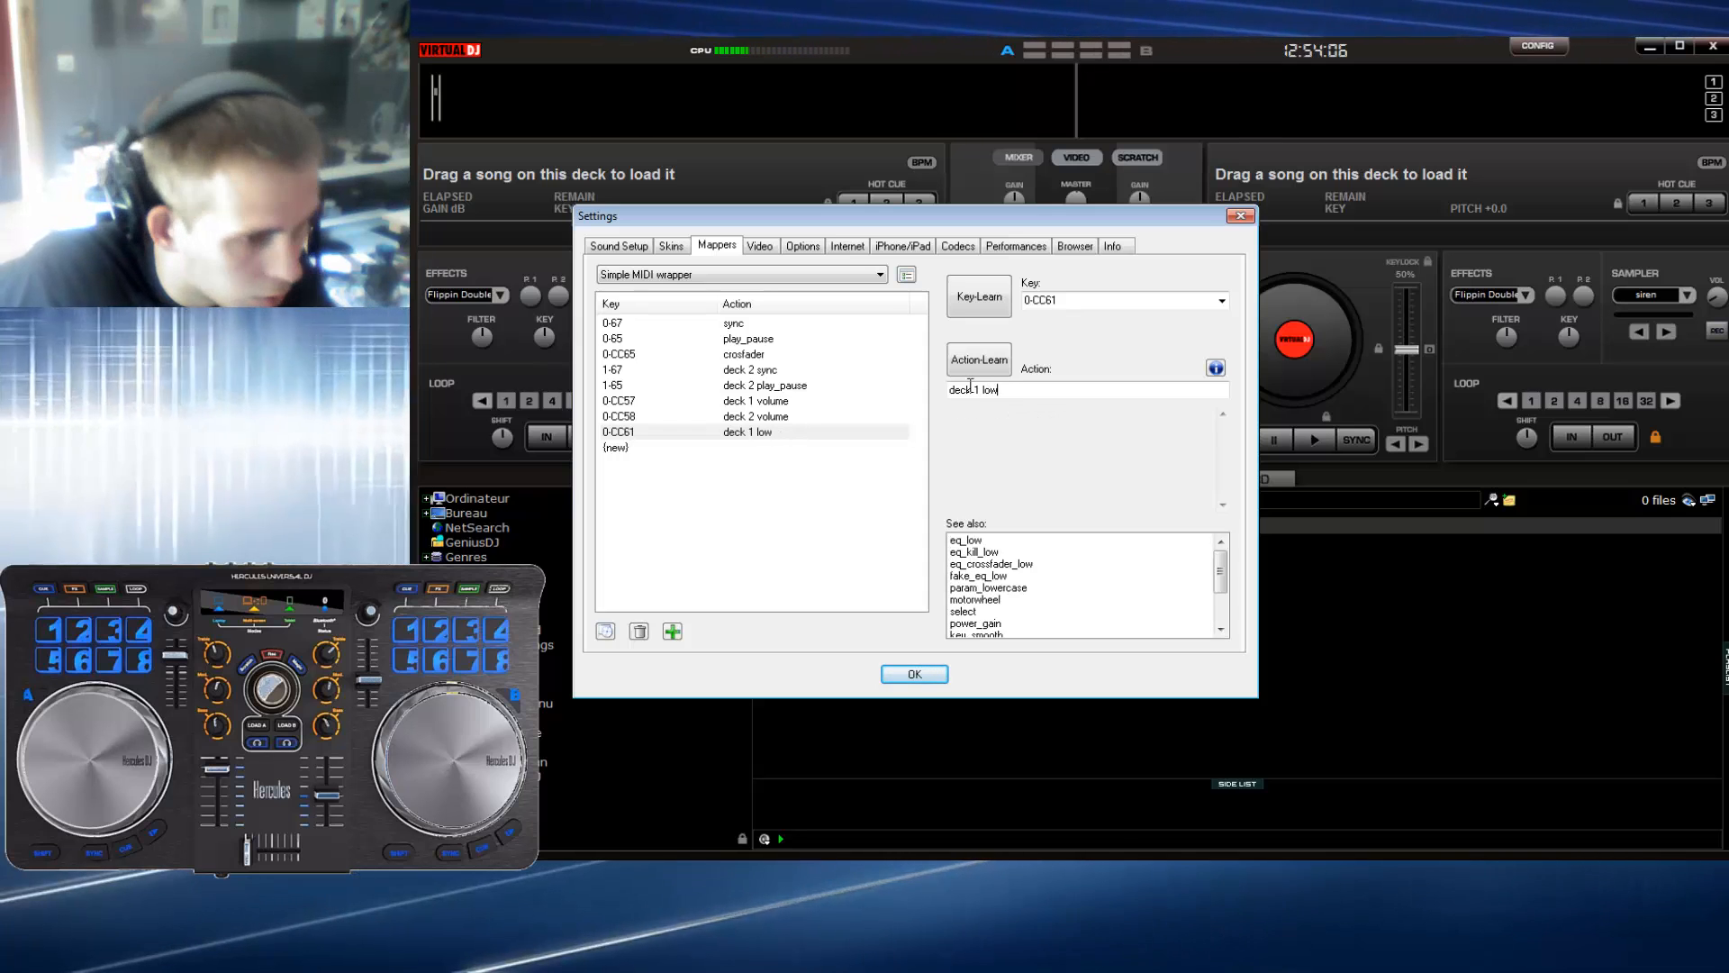
pyautogui.press('BackSpace')
pyautogui.press('BackSpace')
pyautogui.press('BackSpace')
# Step: Complete the action of the 0-CC61 mapping as "deck 1 eq_low"
pyautogui.write('e')
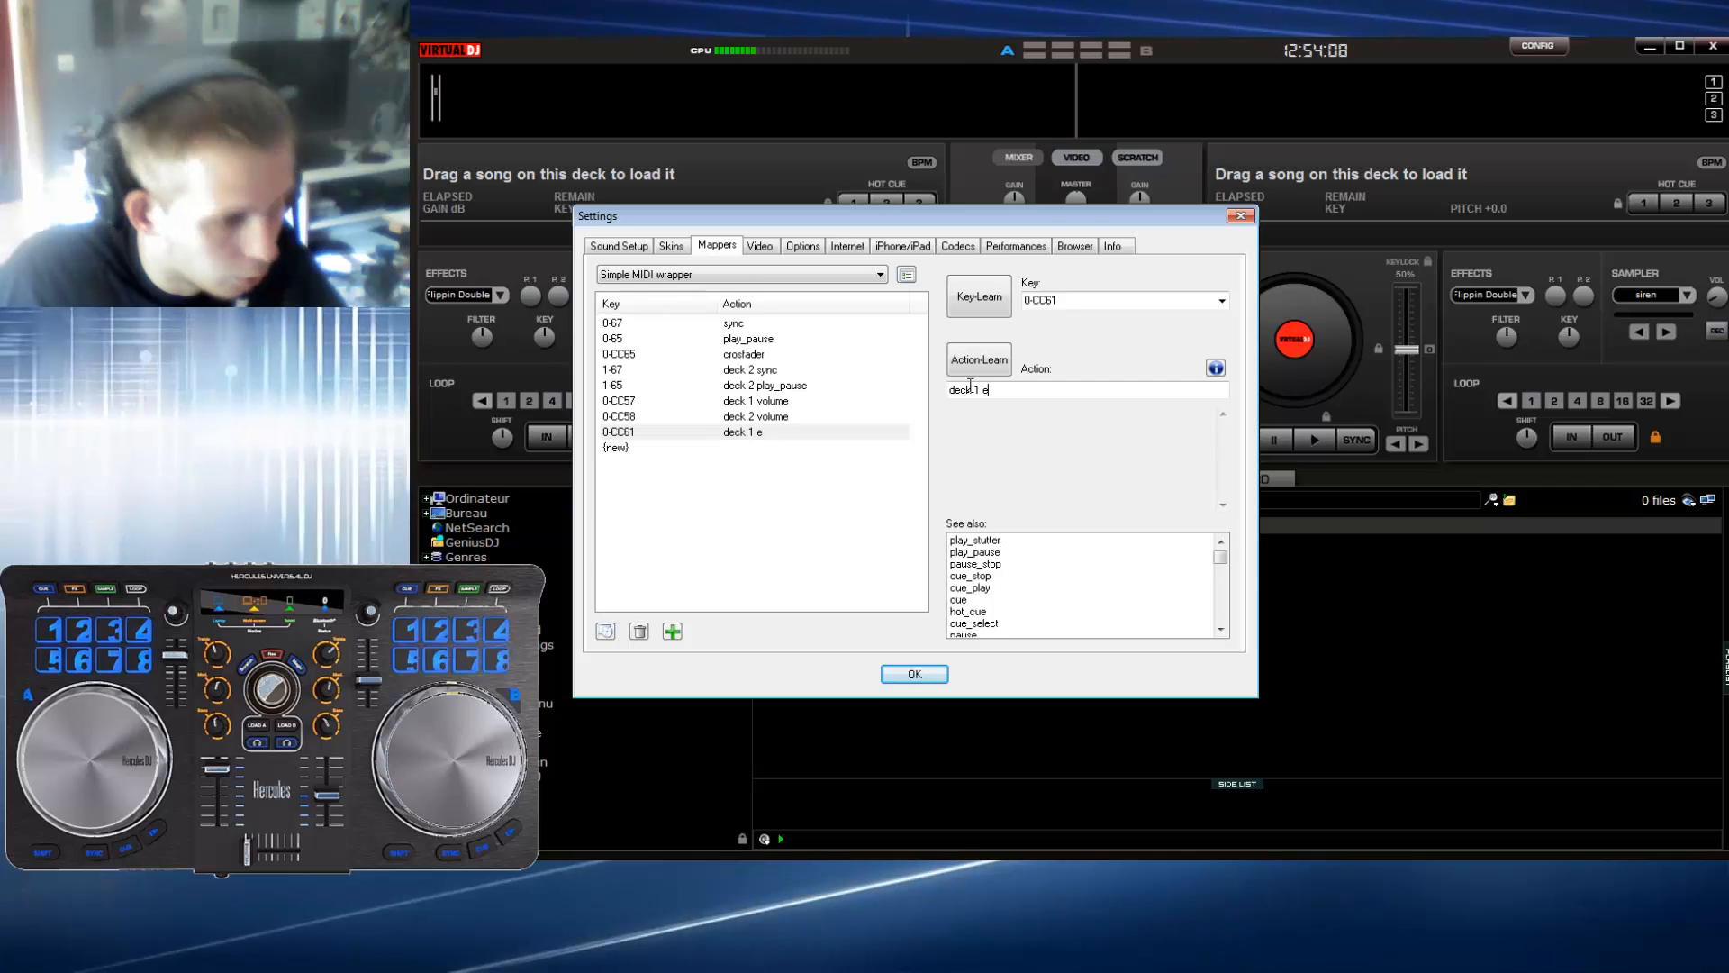
pyautogui.write('q_low')
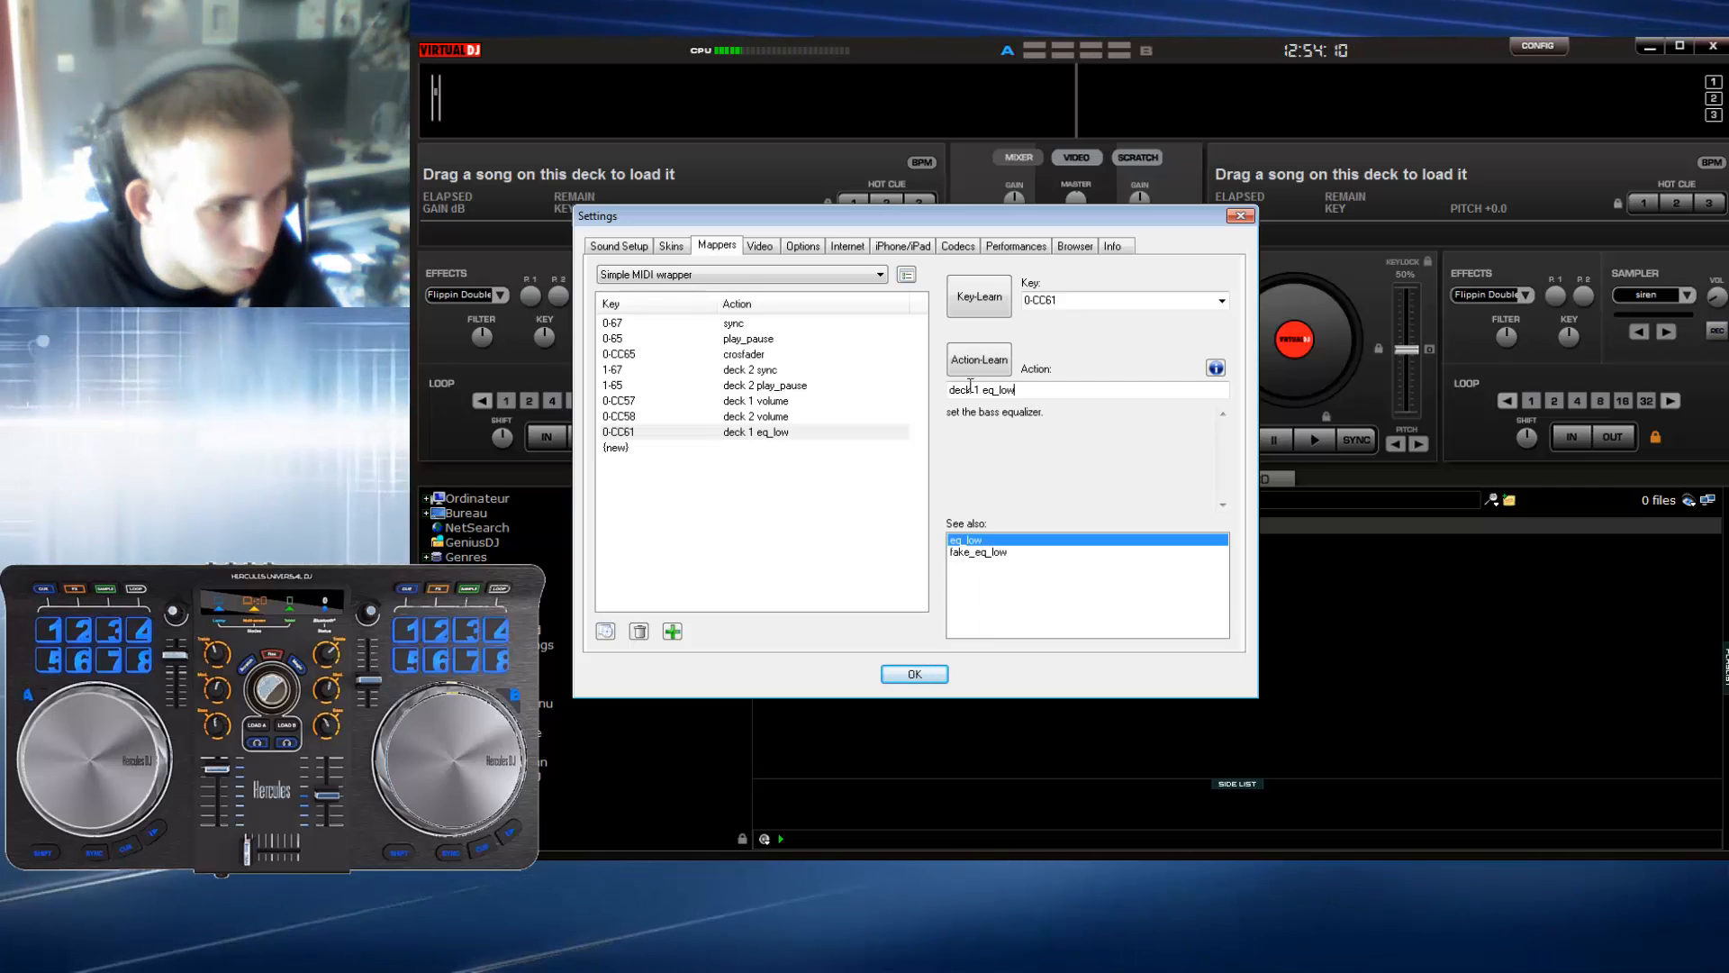
# Step: Add a mapping that assigns the action "deck 2 eq_low" to controller knob 0-CC64
pyautogui.click(792, 448)
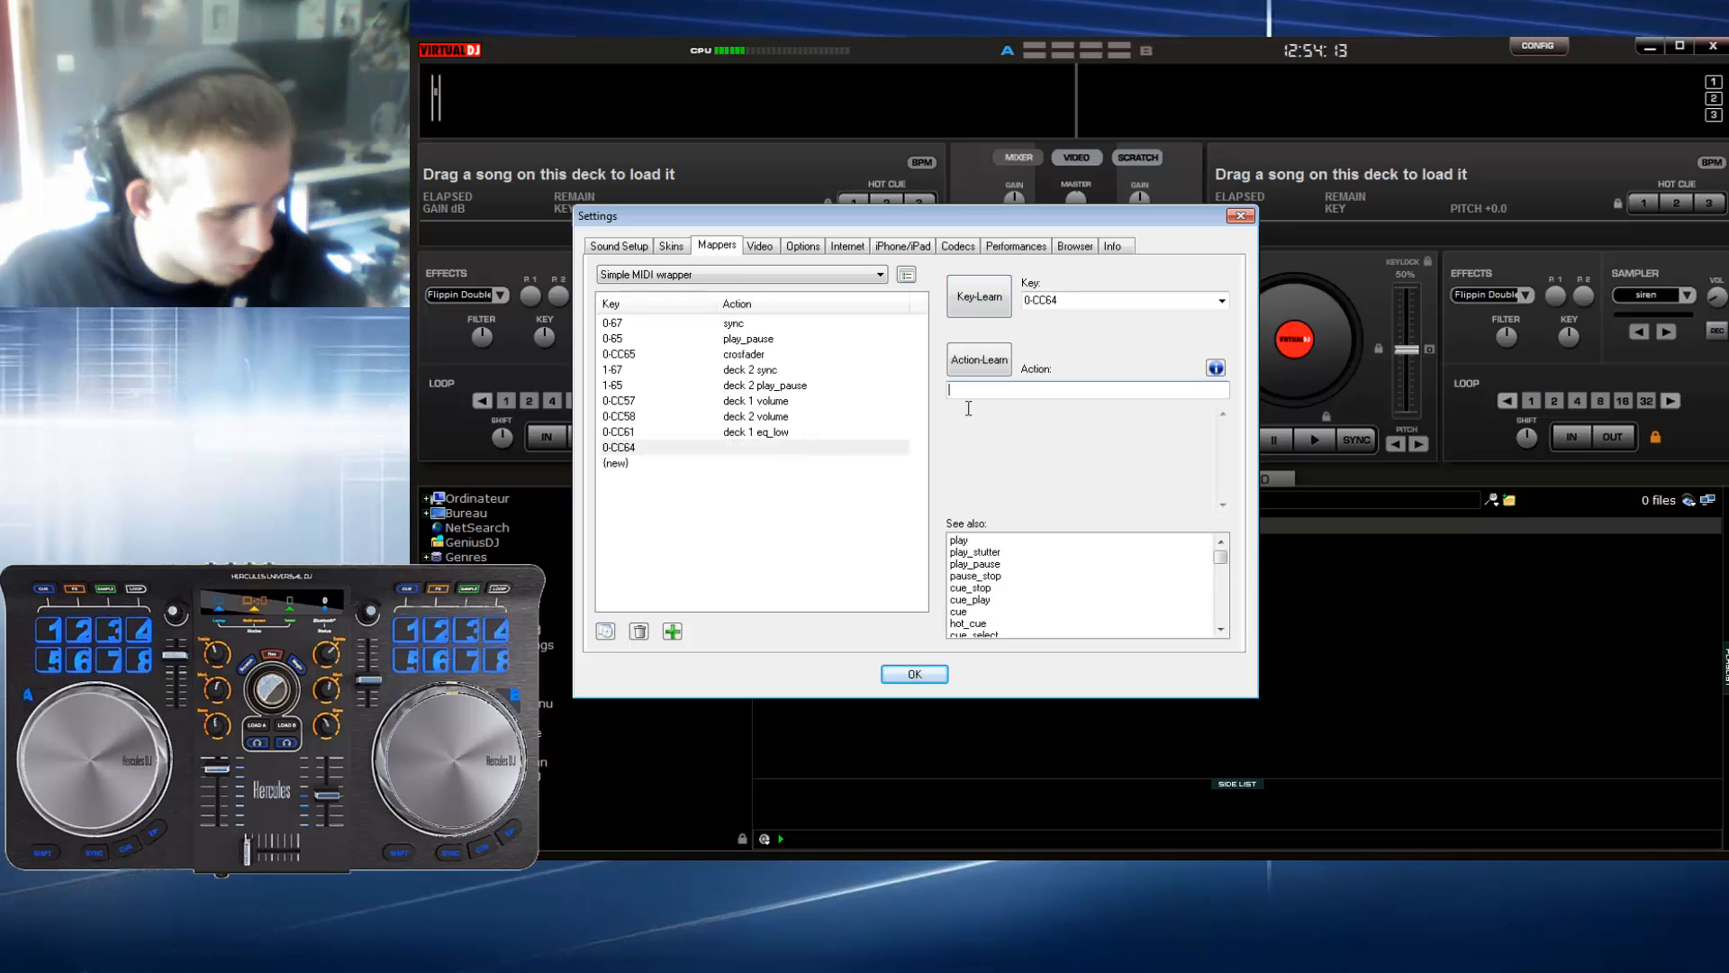
pyautogui.write('deck 2')
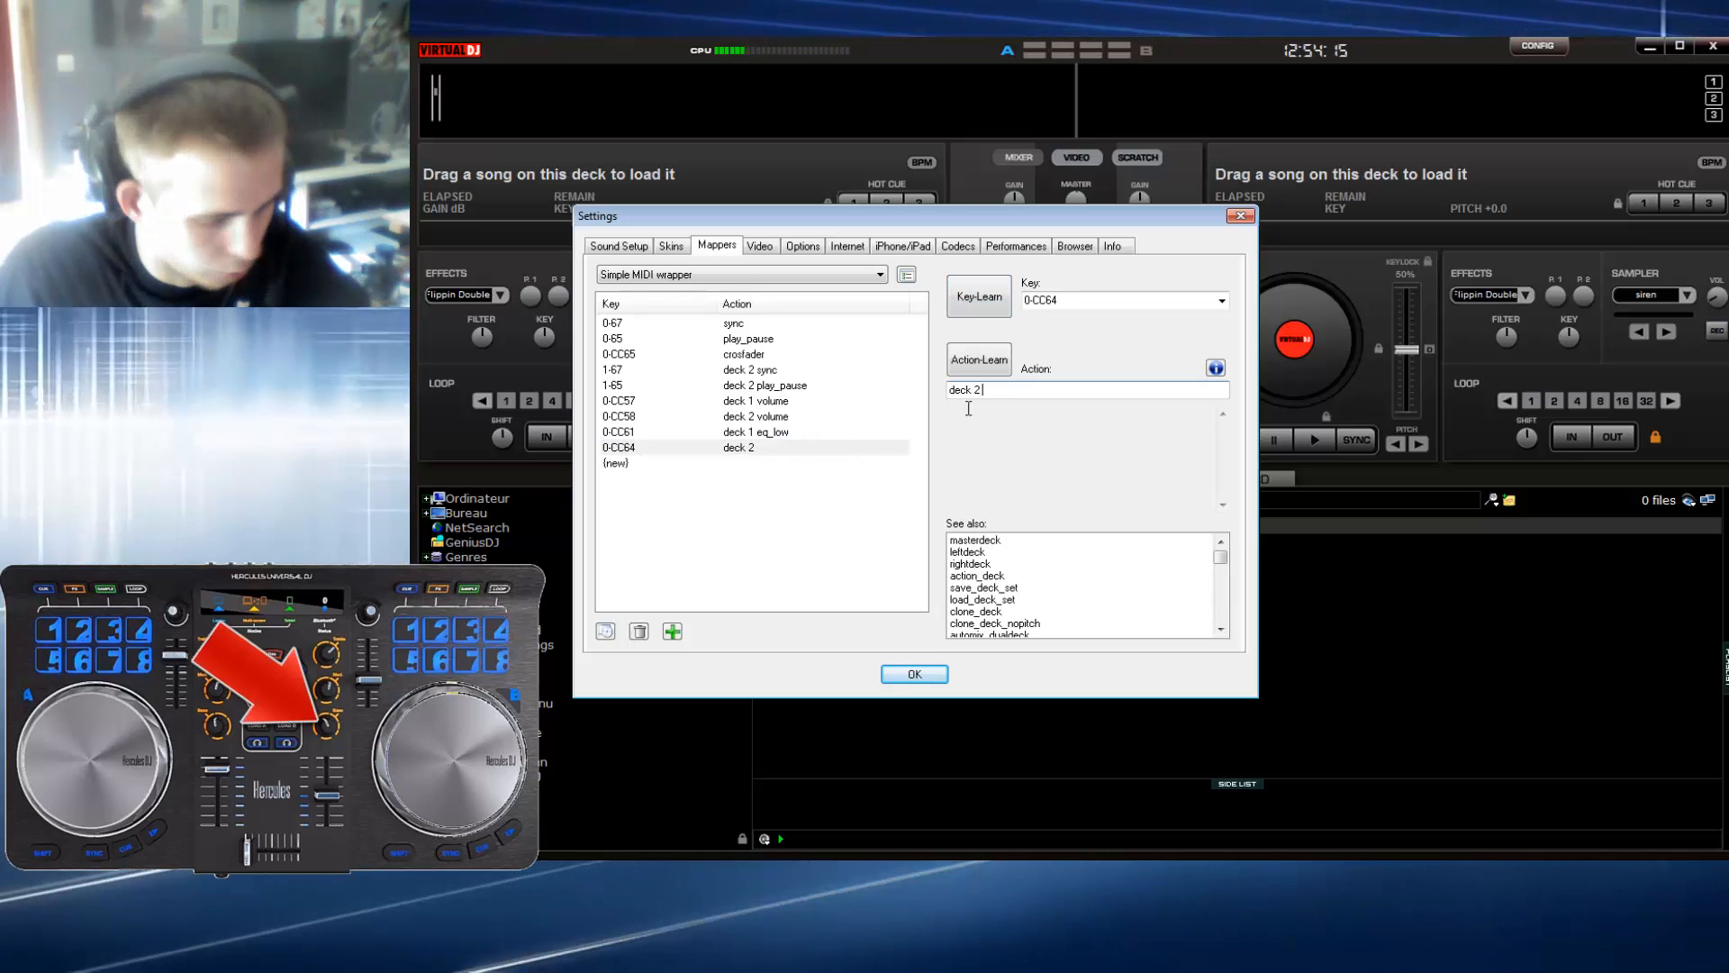
pyautogui.write(' eq_l')
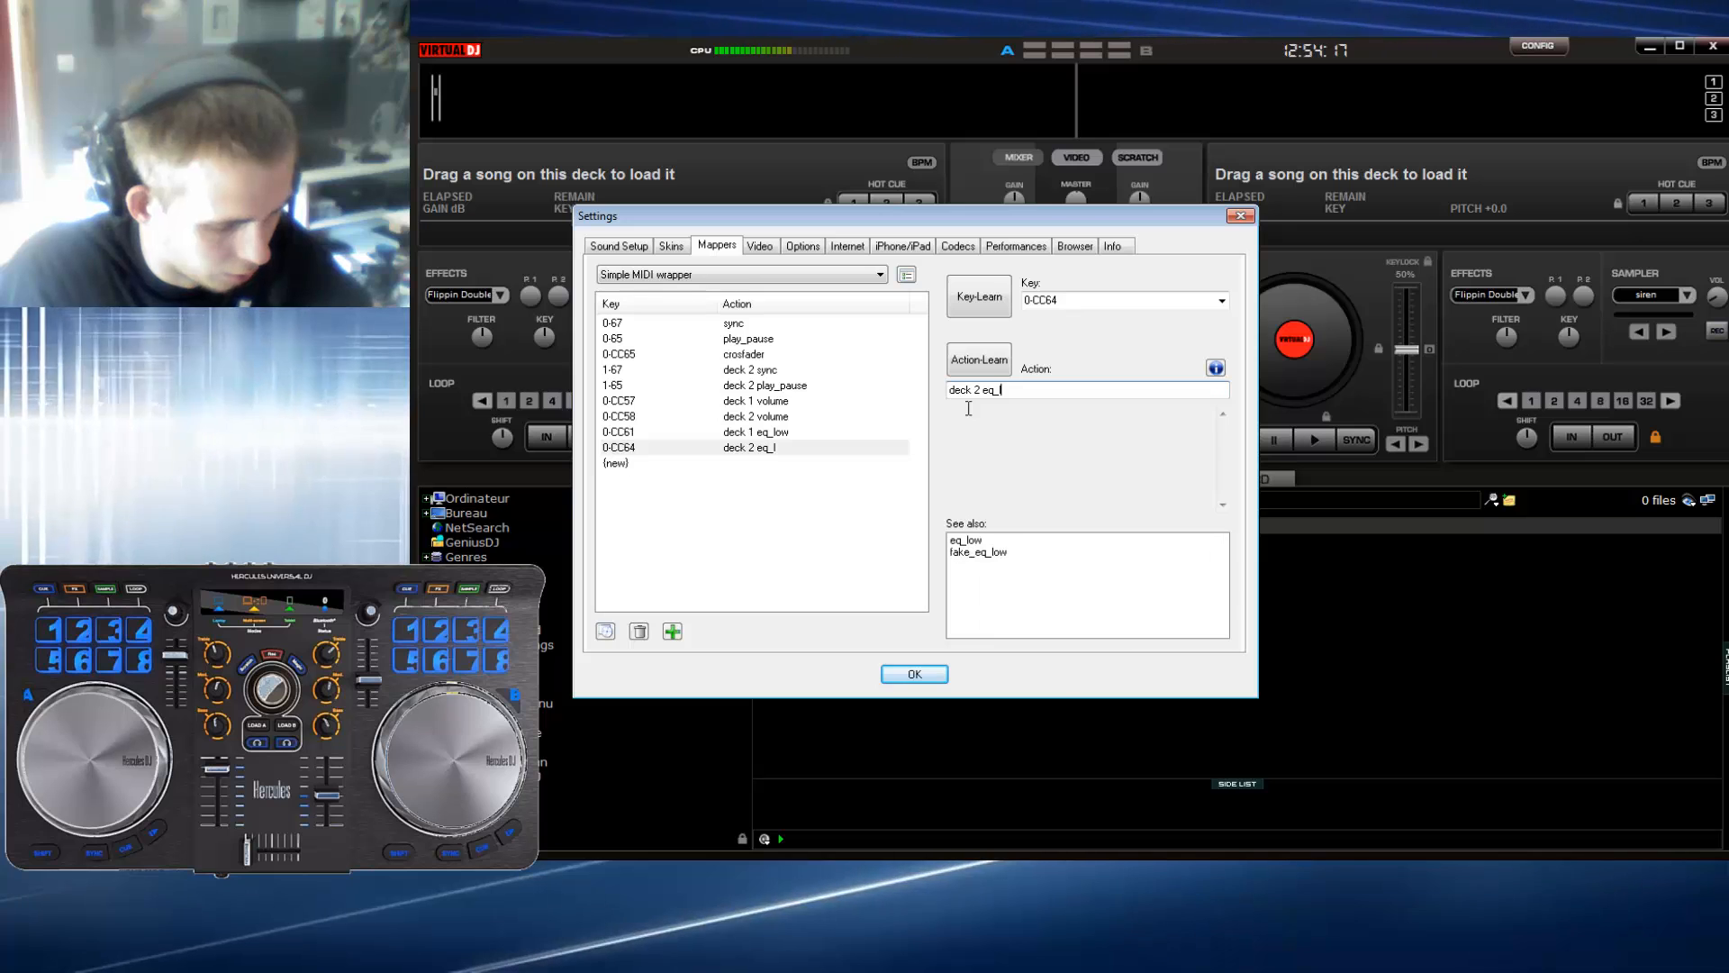
pyautogui.write('ow')
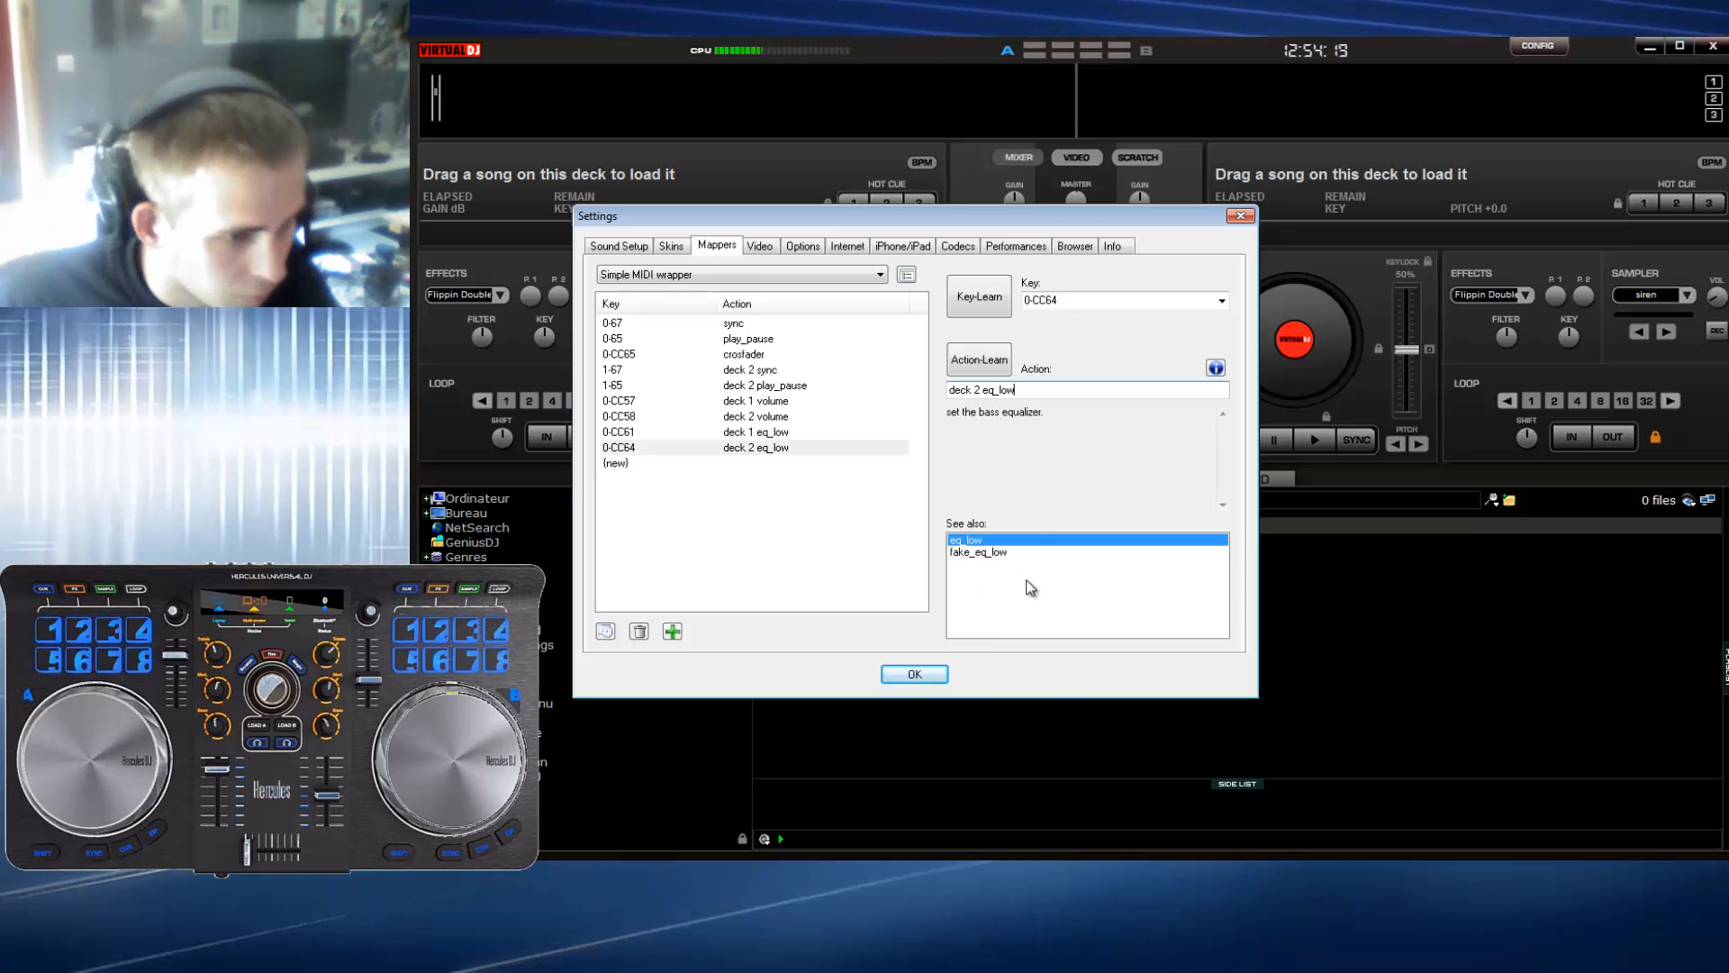
# Step: Add a mapping that assigns the action "deck 1 eq_mid" to controller knob 0-CC60
pyautogui.click(727, 464)
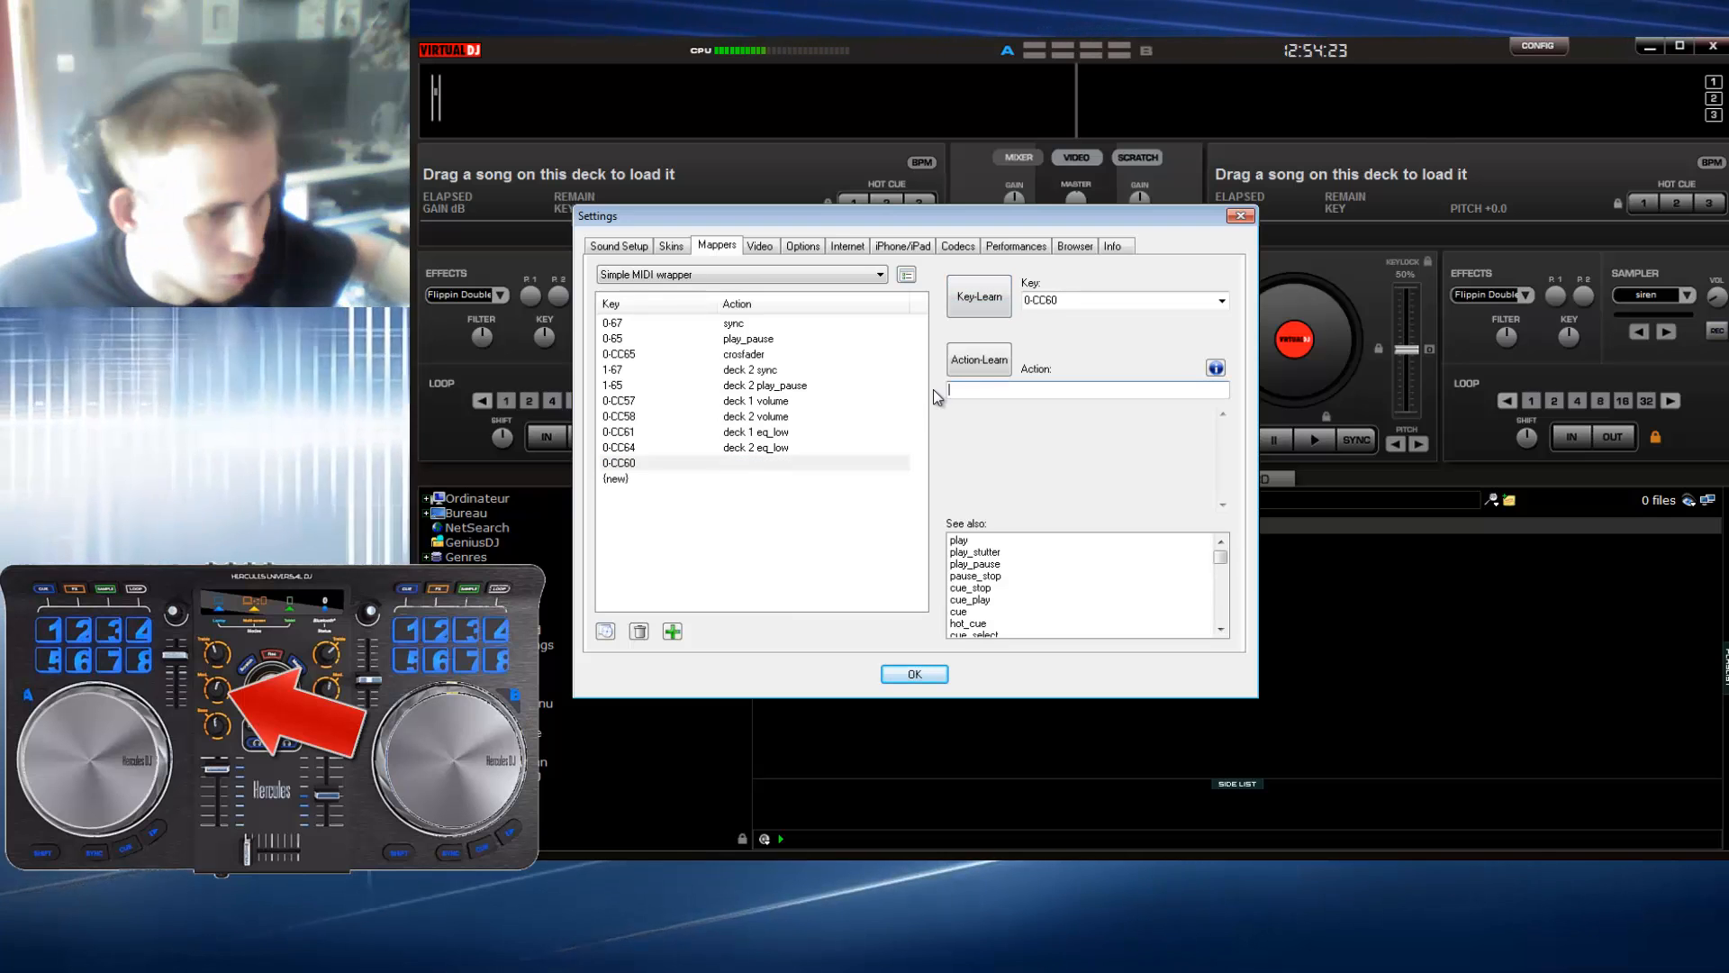
pyautogui.write('deck 1 ')
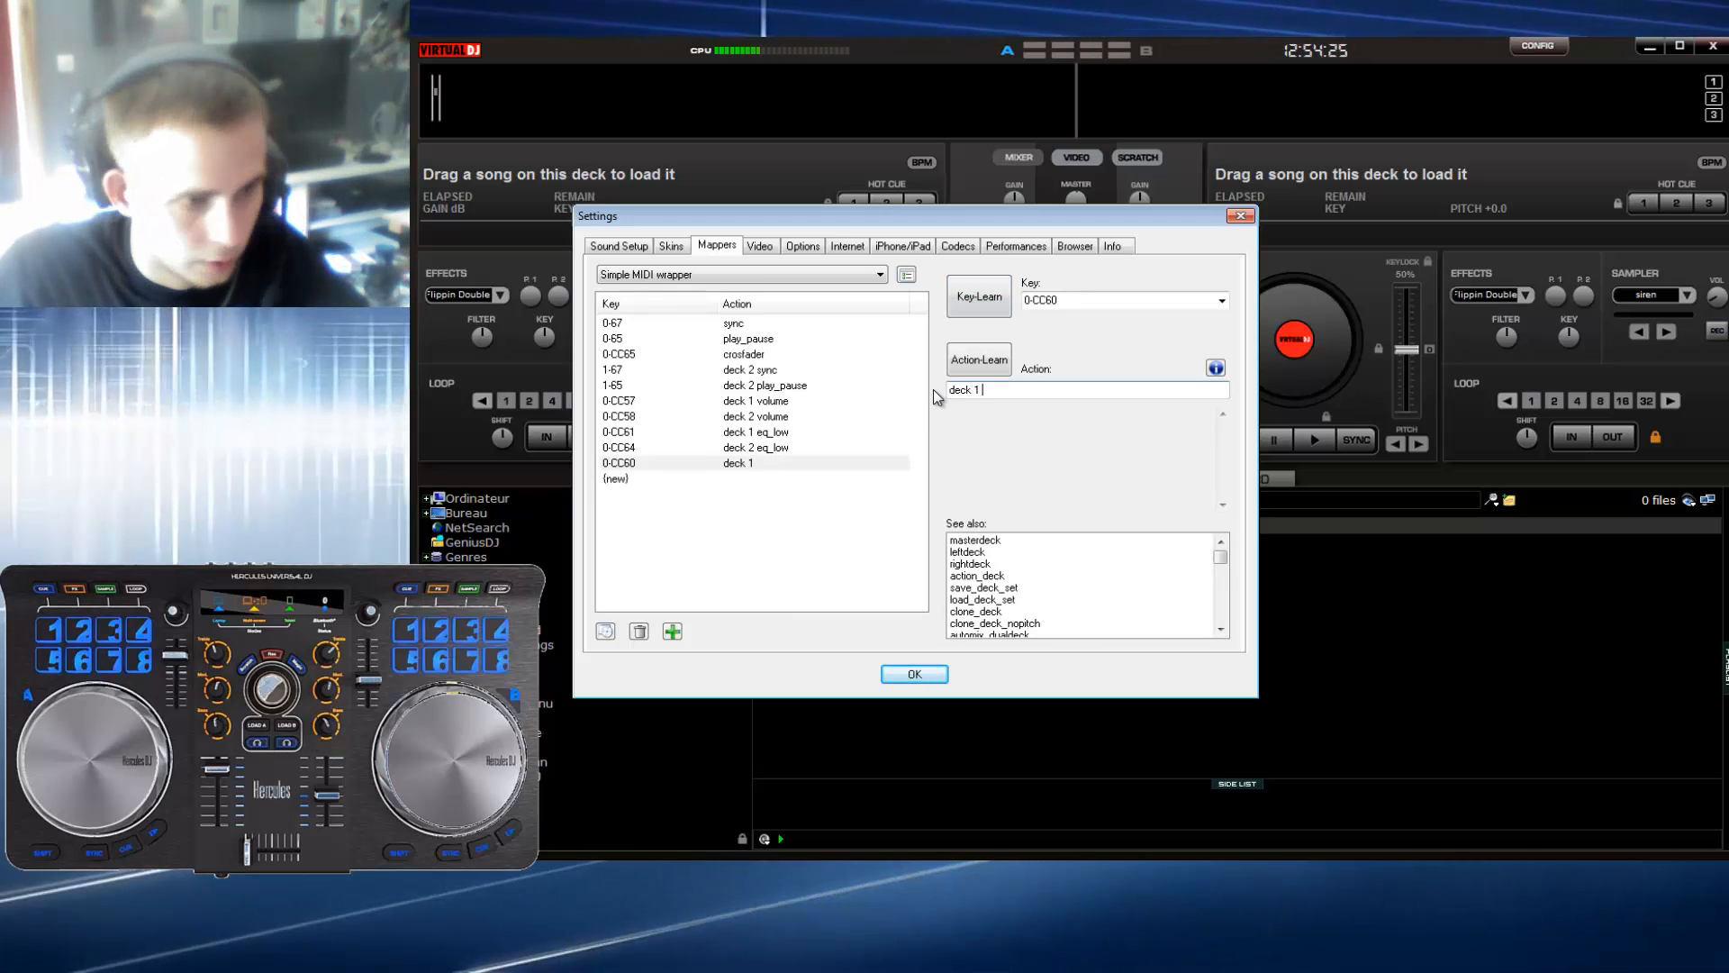
pyautogui.write('eq_')
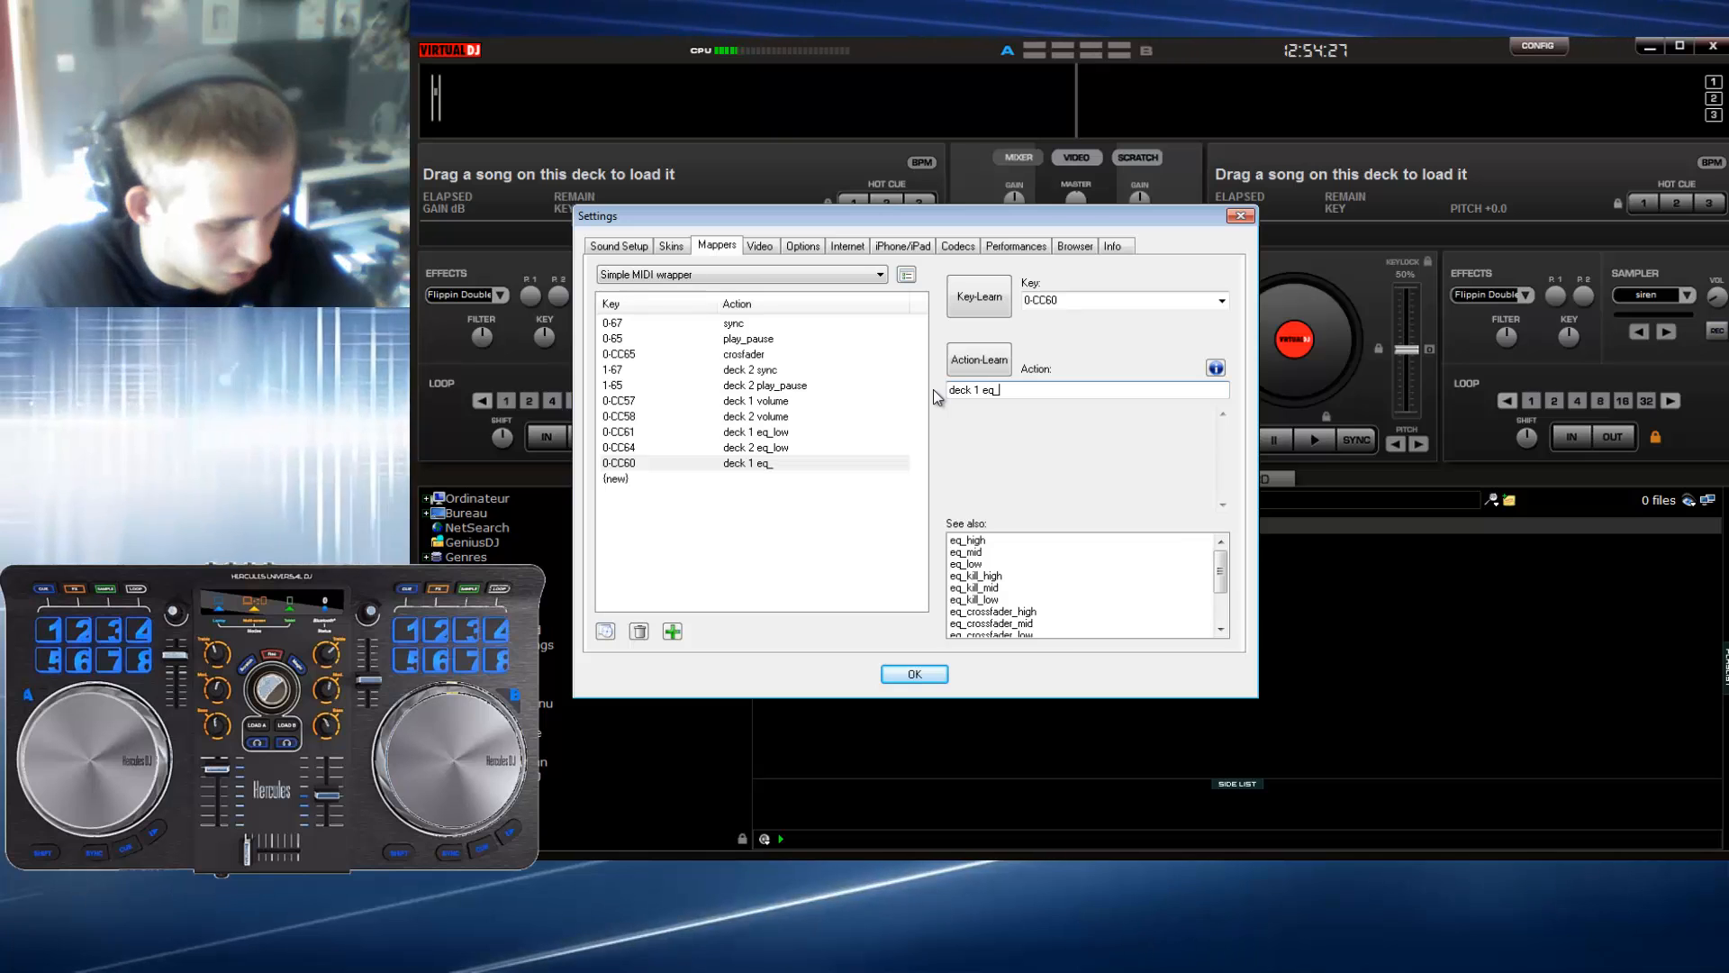
pyautogui.write('mi')
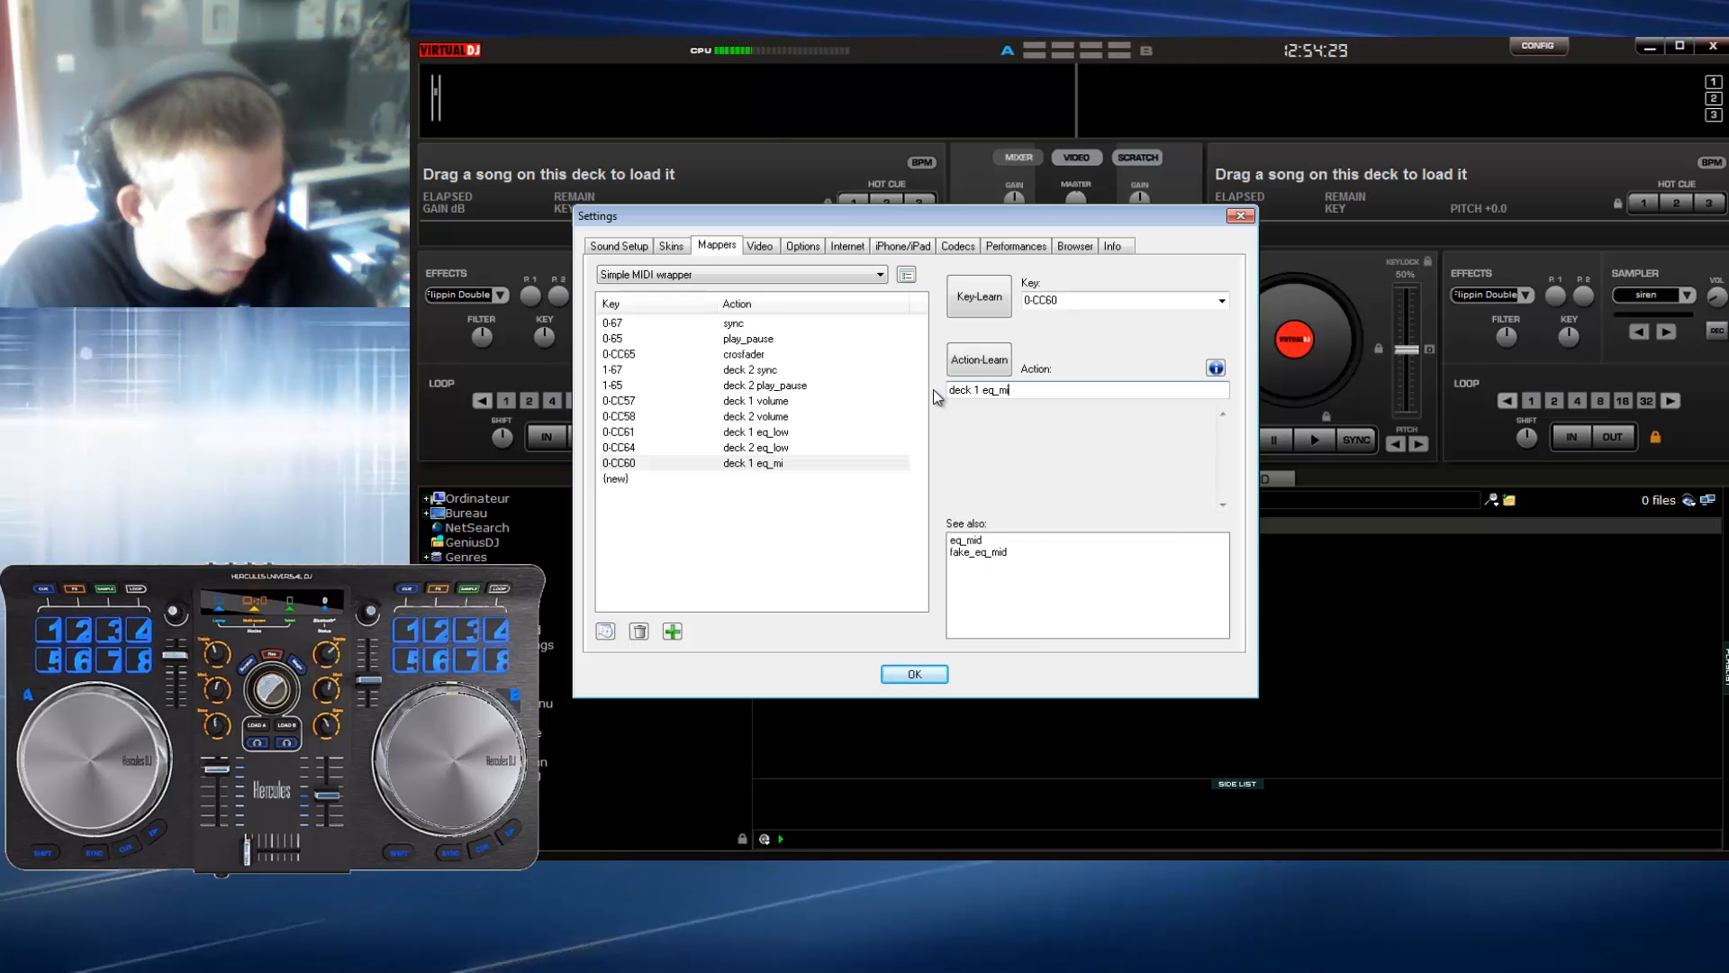
pyautogui.write('d')
# Step: Add a mapping that assigns the action "deck 2 eq_mid" to controller knob 0-CC63
pyautogui.click(801, 478)
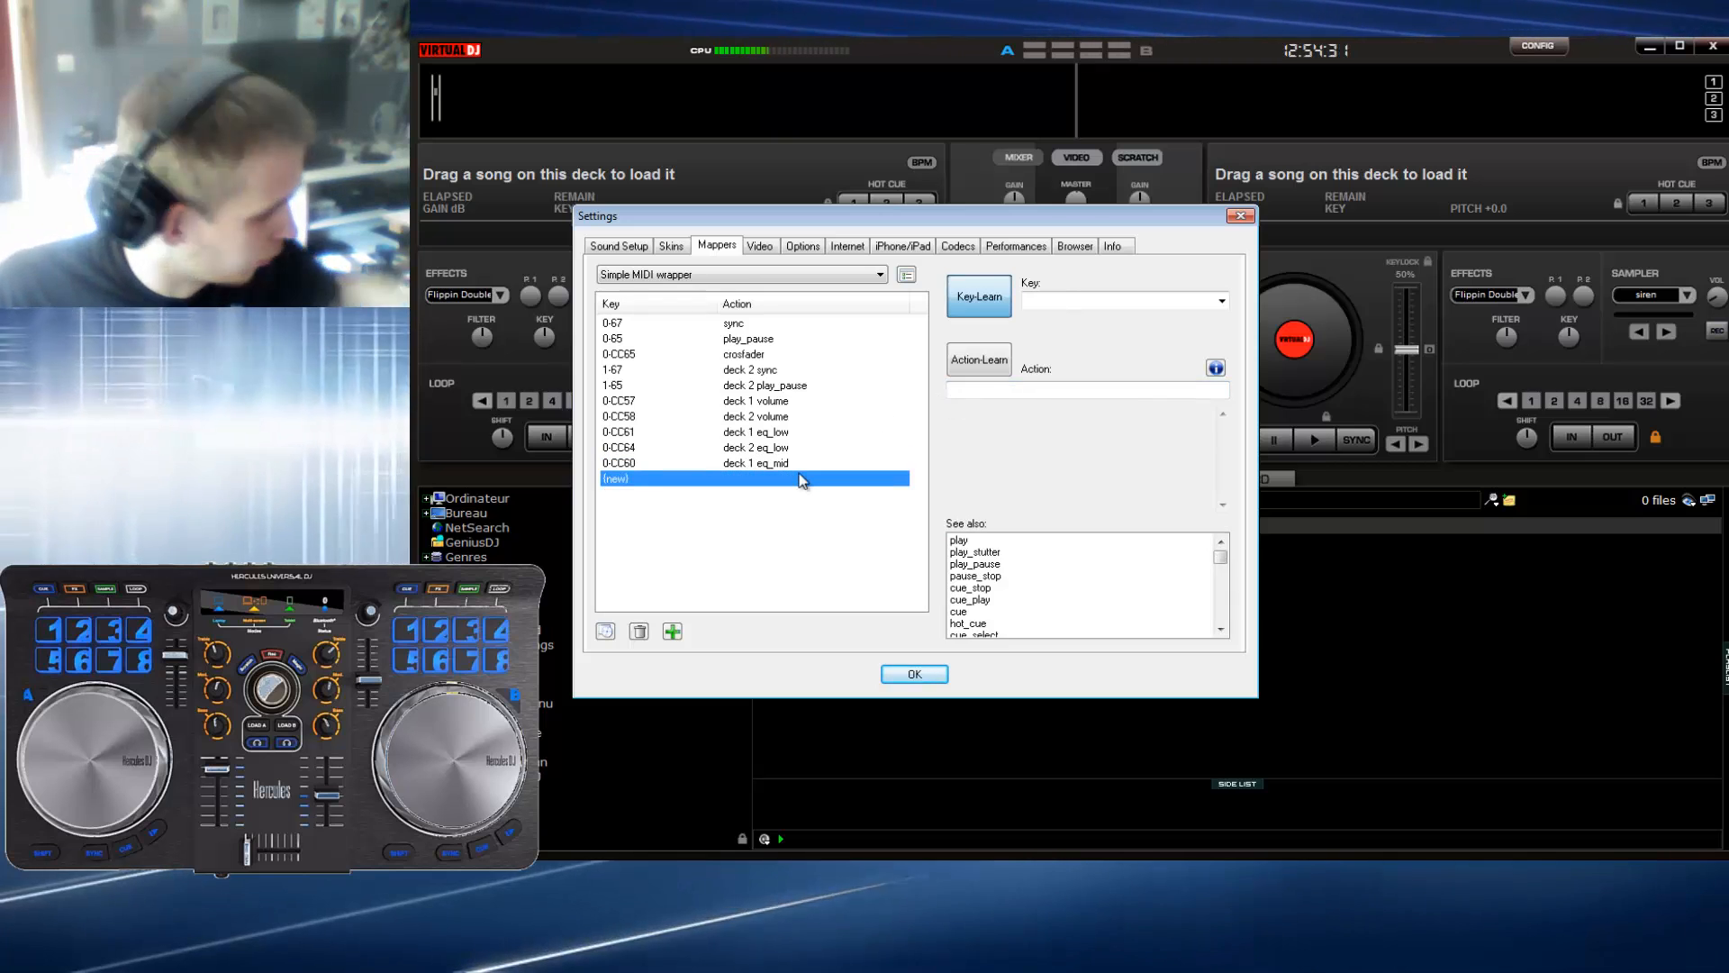
pyautogui.click(997, 390)
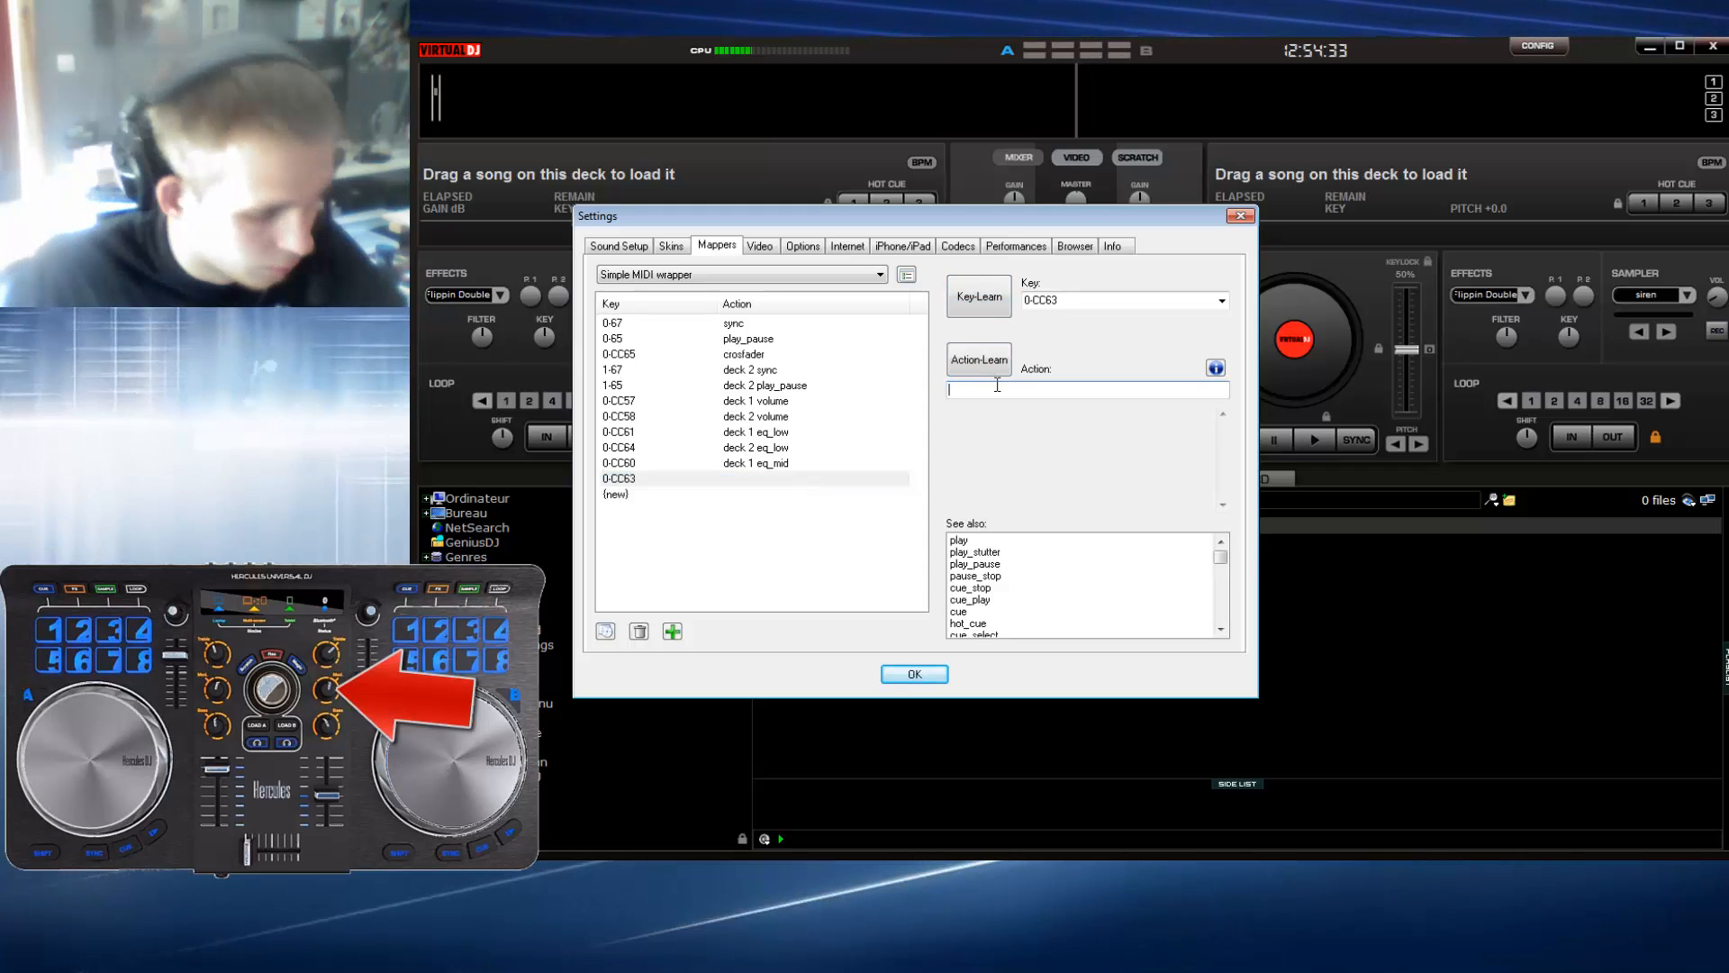
pyautogui.write('deck 2')
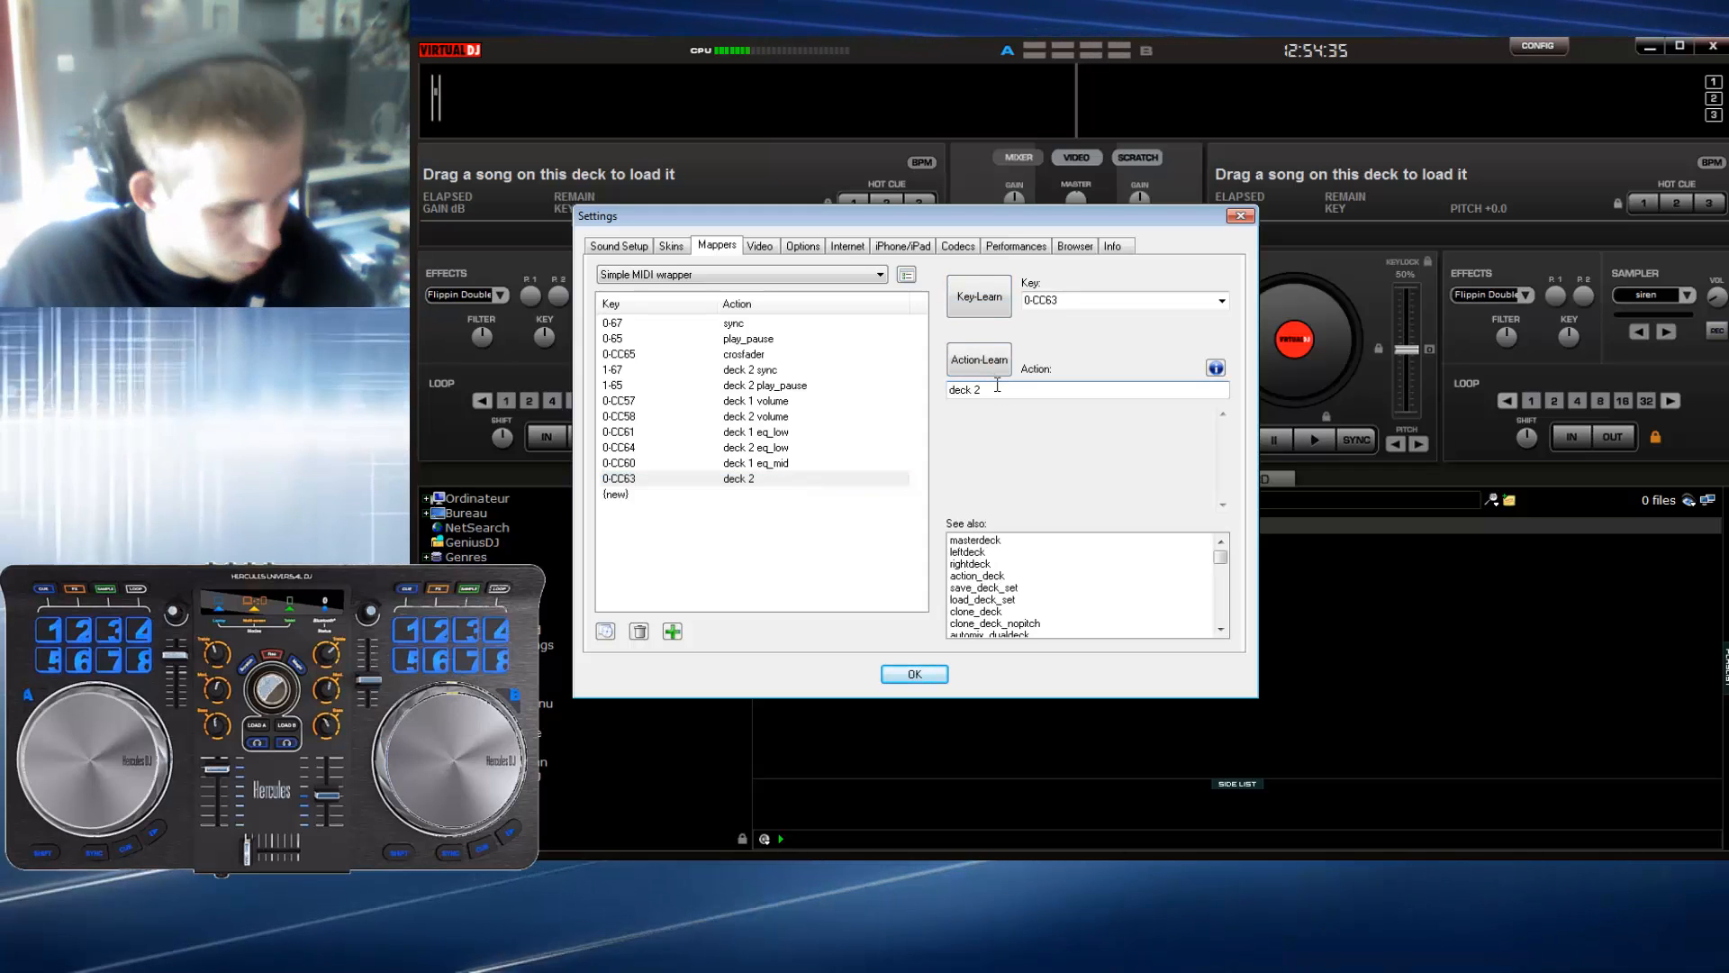
pyautogui.write(' eq_mid')
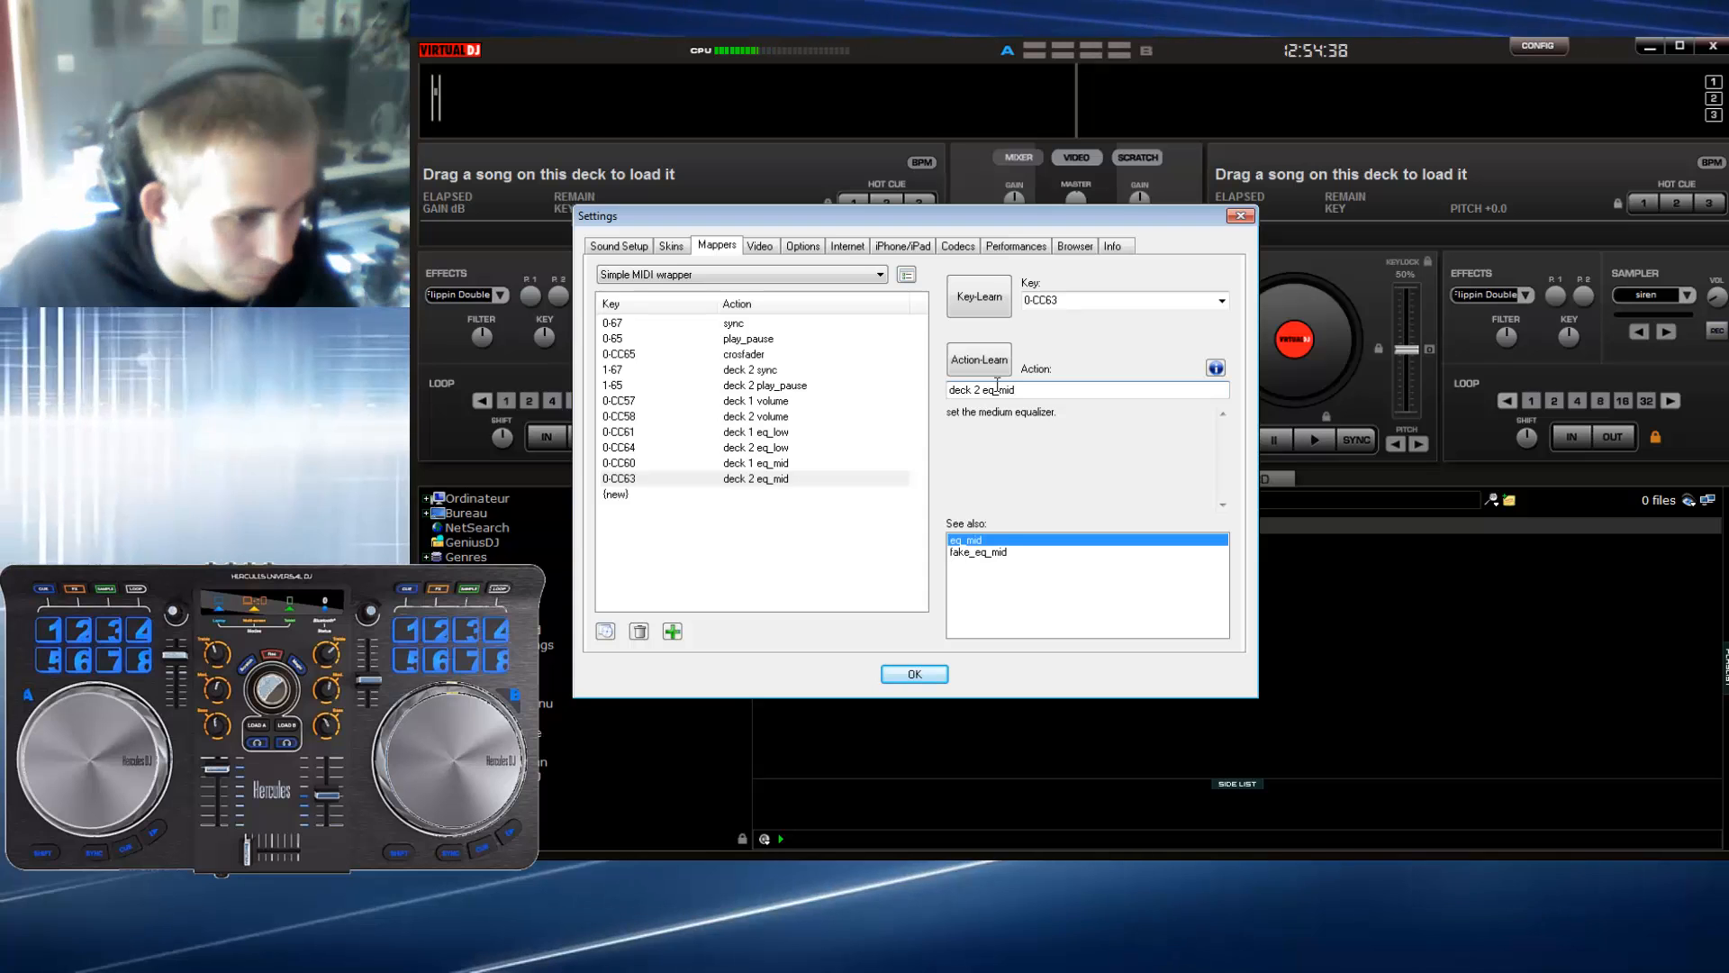
# Step: Add a mapping that assigns the action "deck 1 eq_high" to controller knob 0-CC59
pyautogui.click(763, 494)
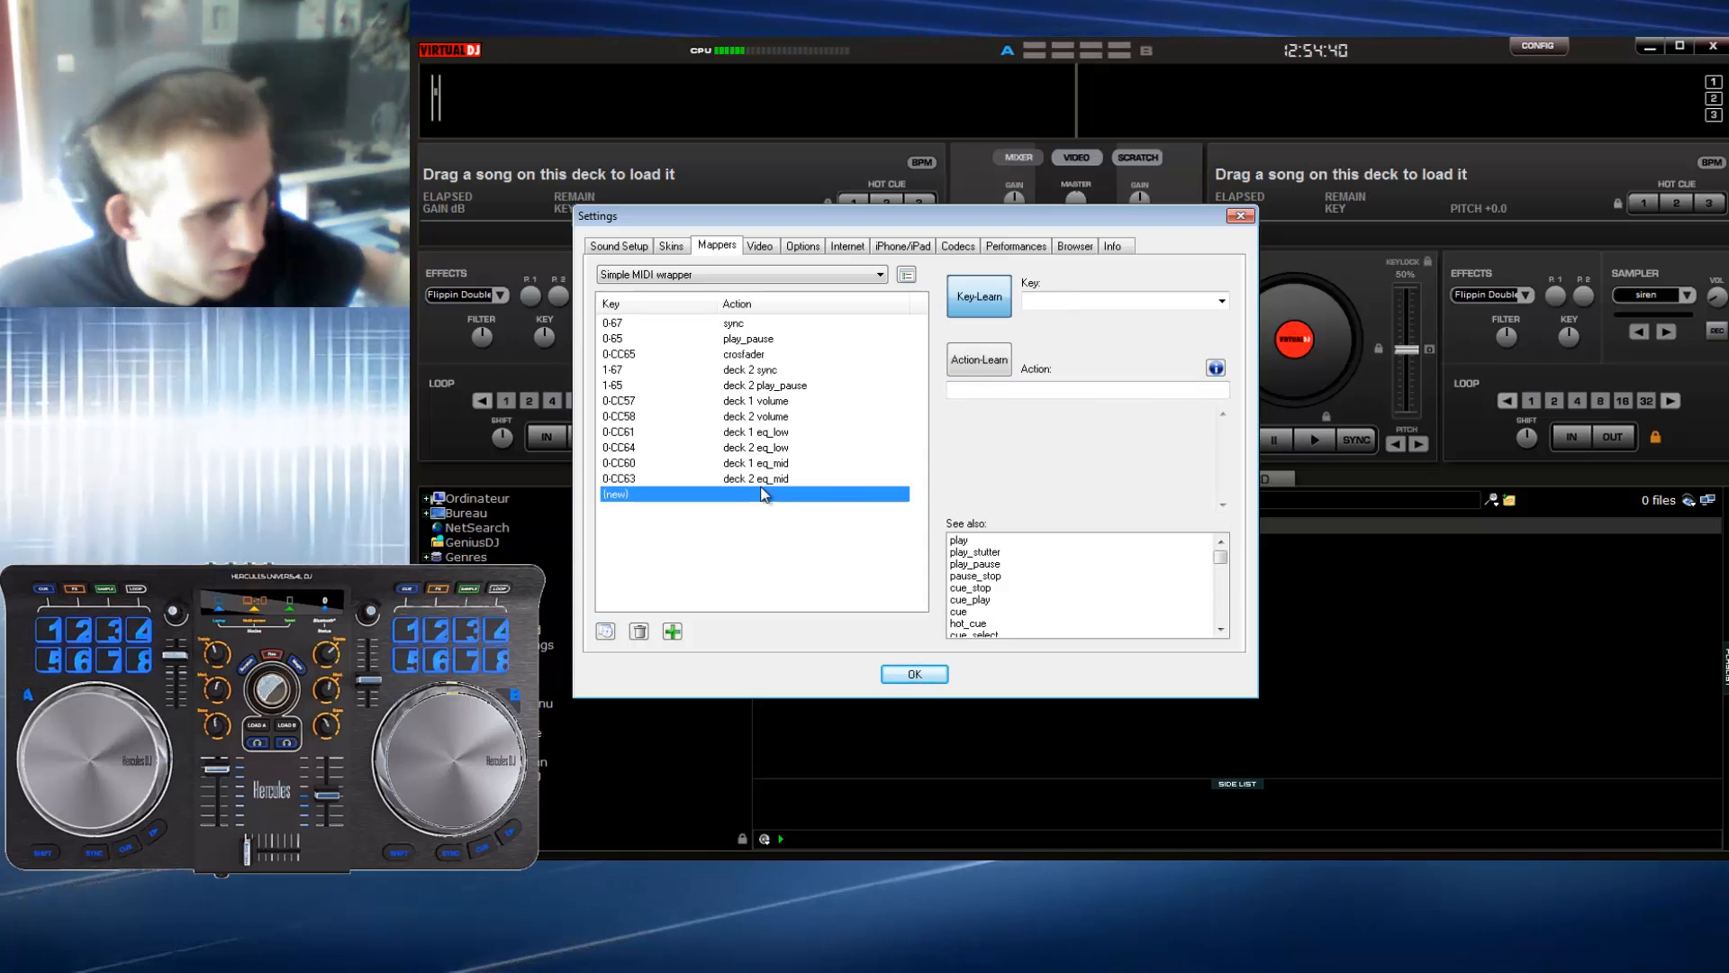
pyautogui.click(952, 392)
pyautogui.write('d')
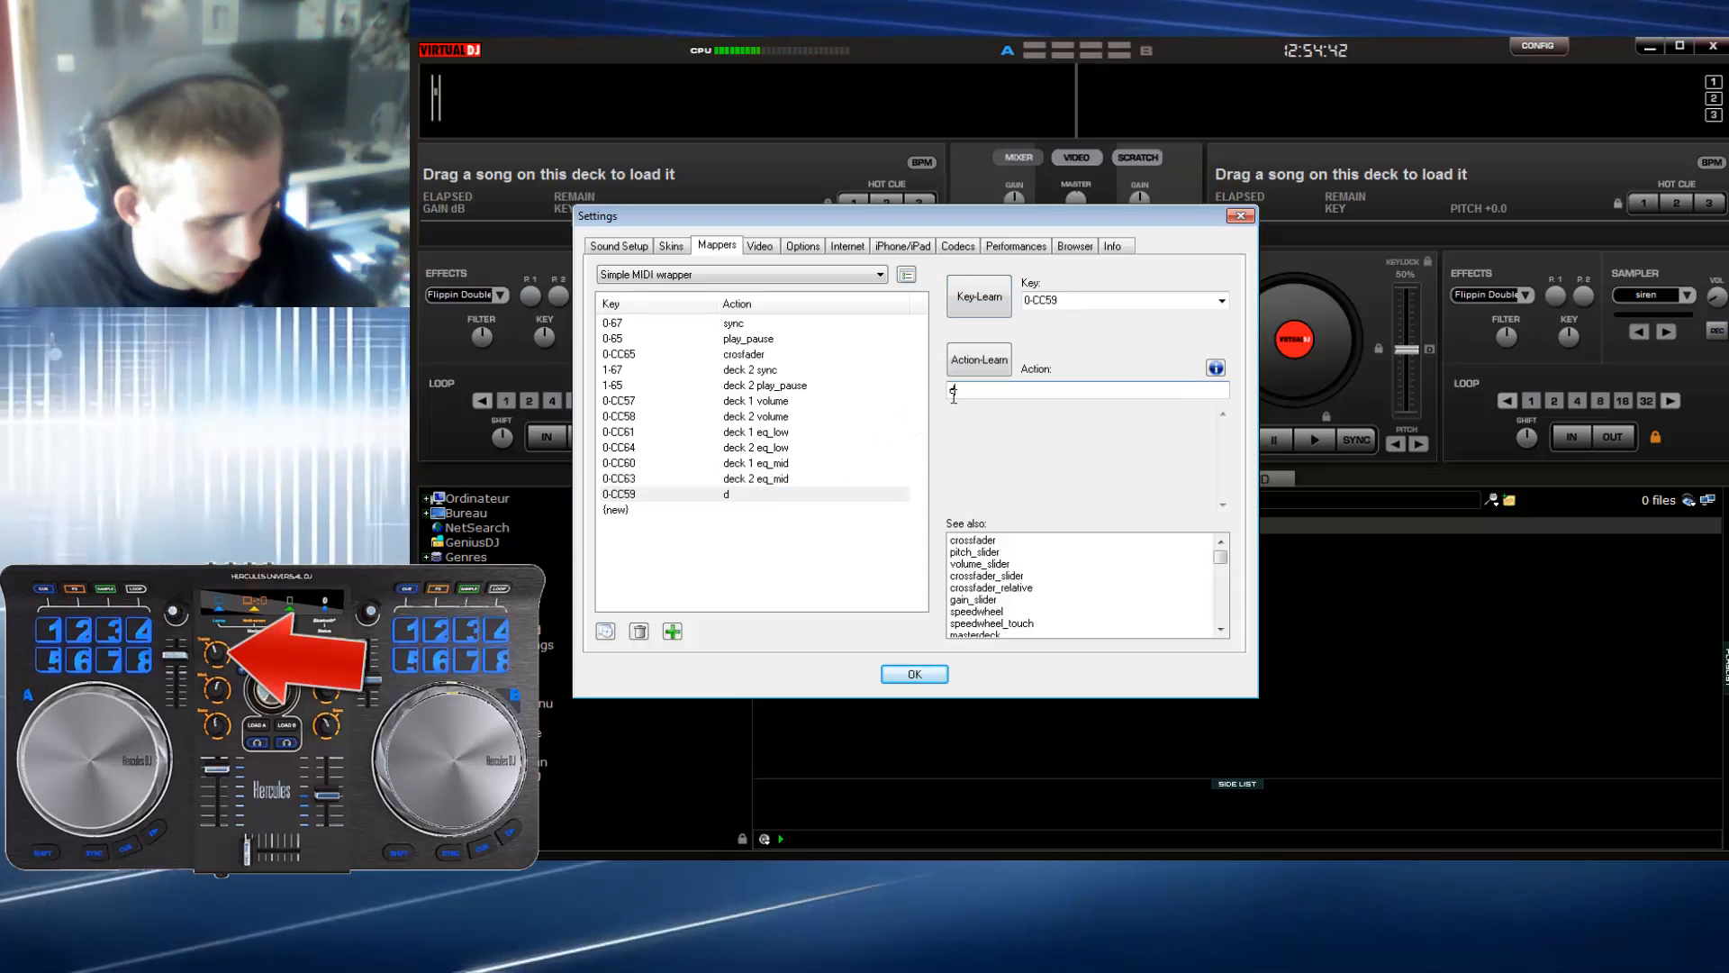
pyautogui.write('eck 1')
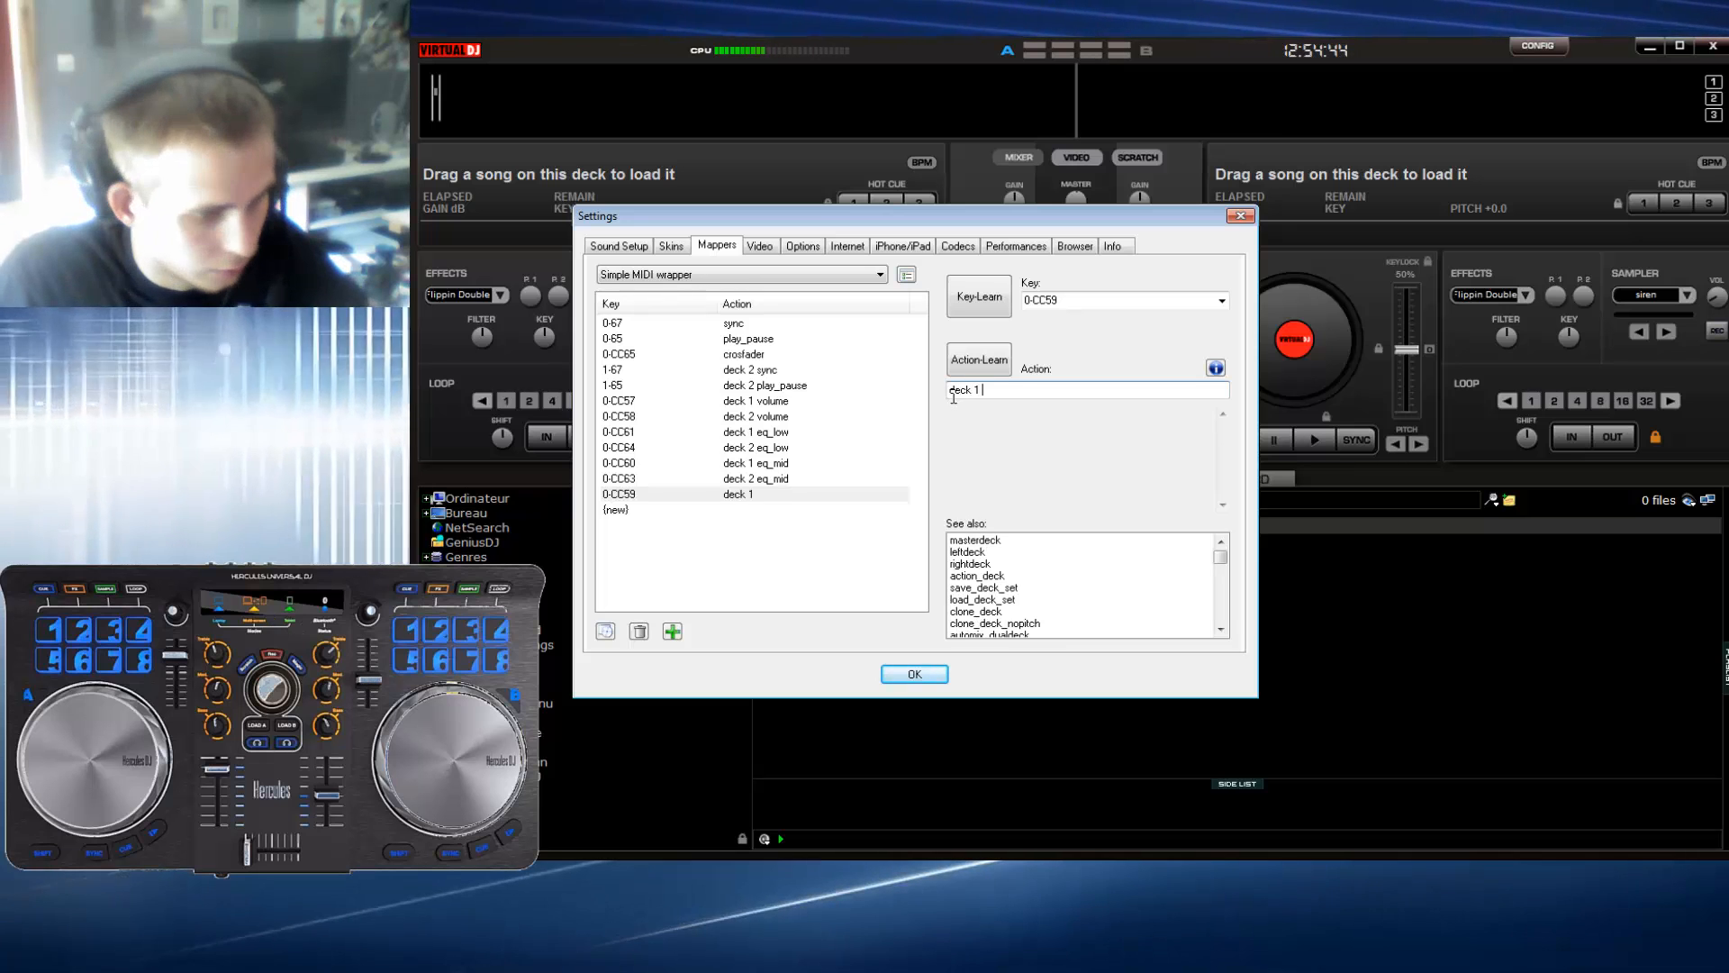
pyautogui.write(' eq_hi')
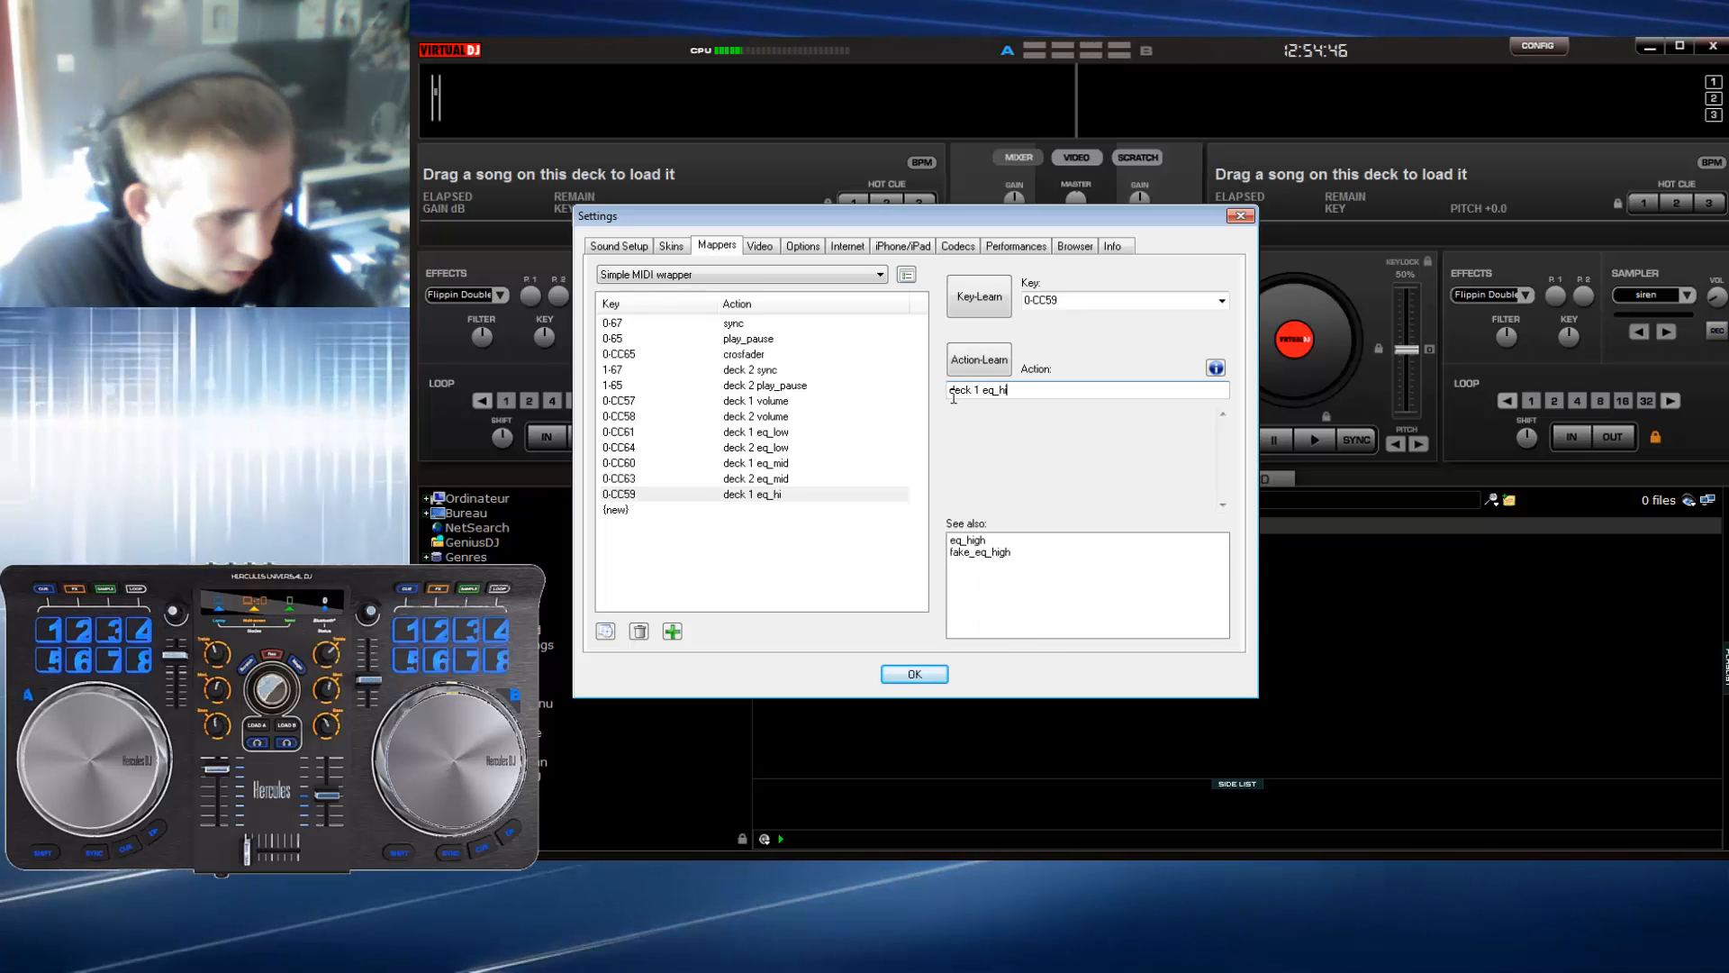
pyautogui.write('gh')
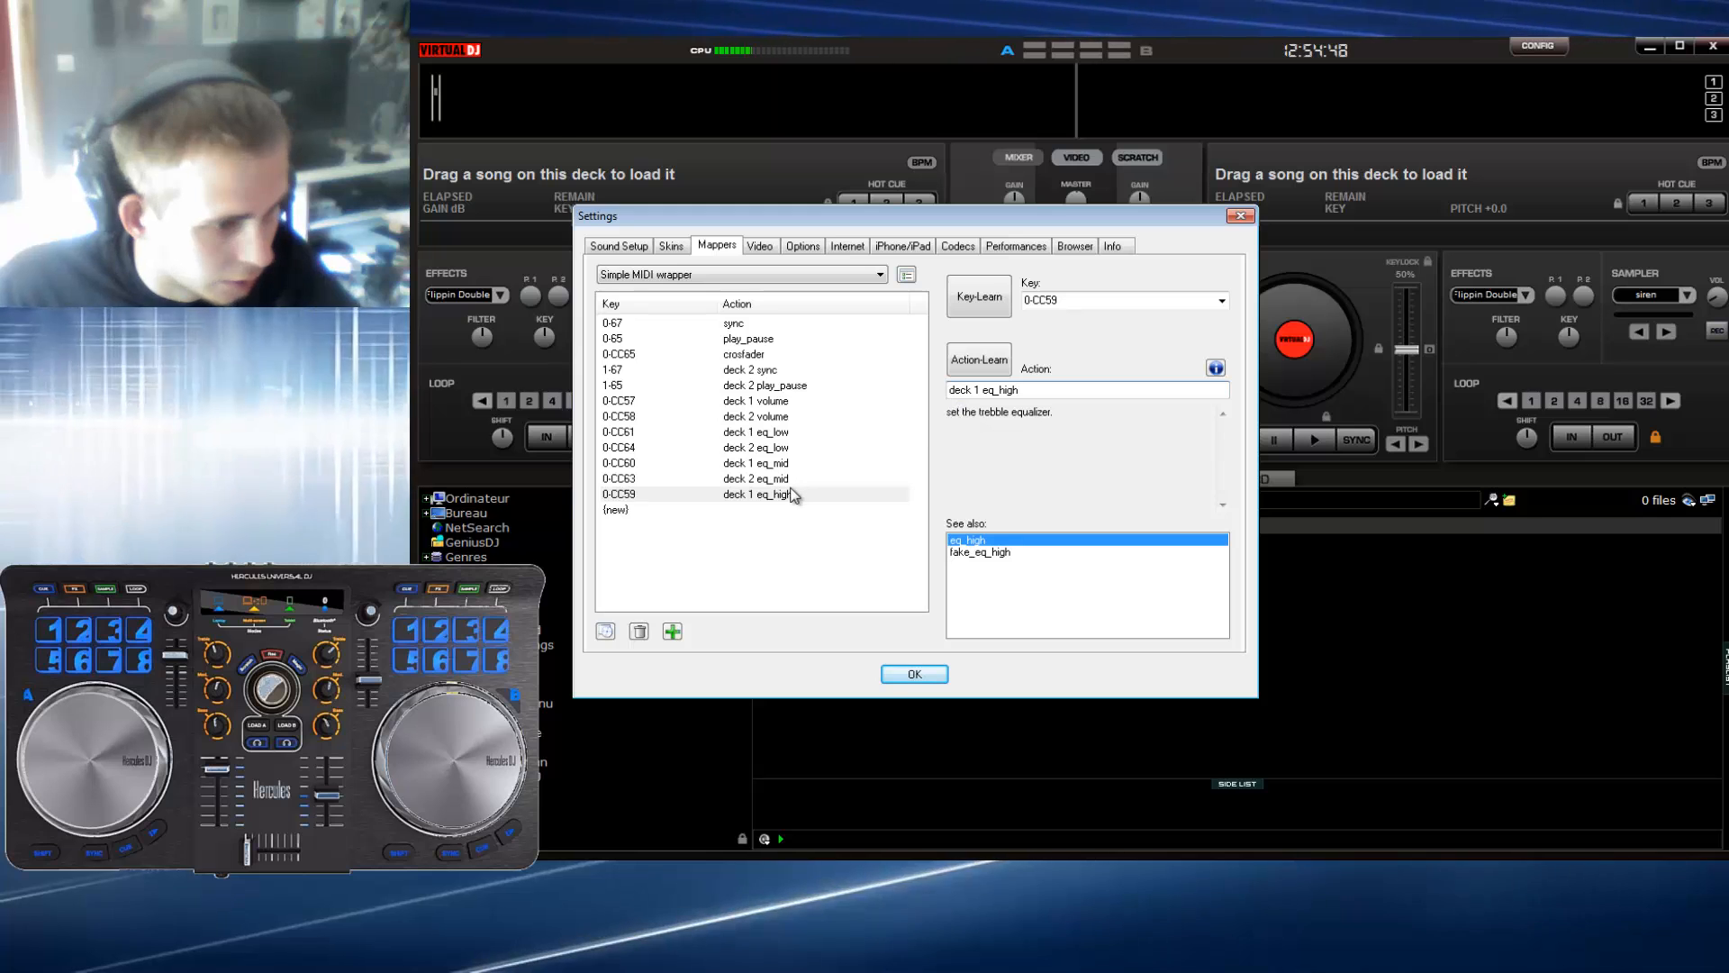
# Step: Add a mapping that assigns the action "deck 2 eq_high" to controller knob 0-CC62
pyautogui.click(759, 511)
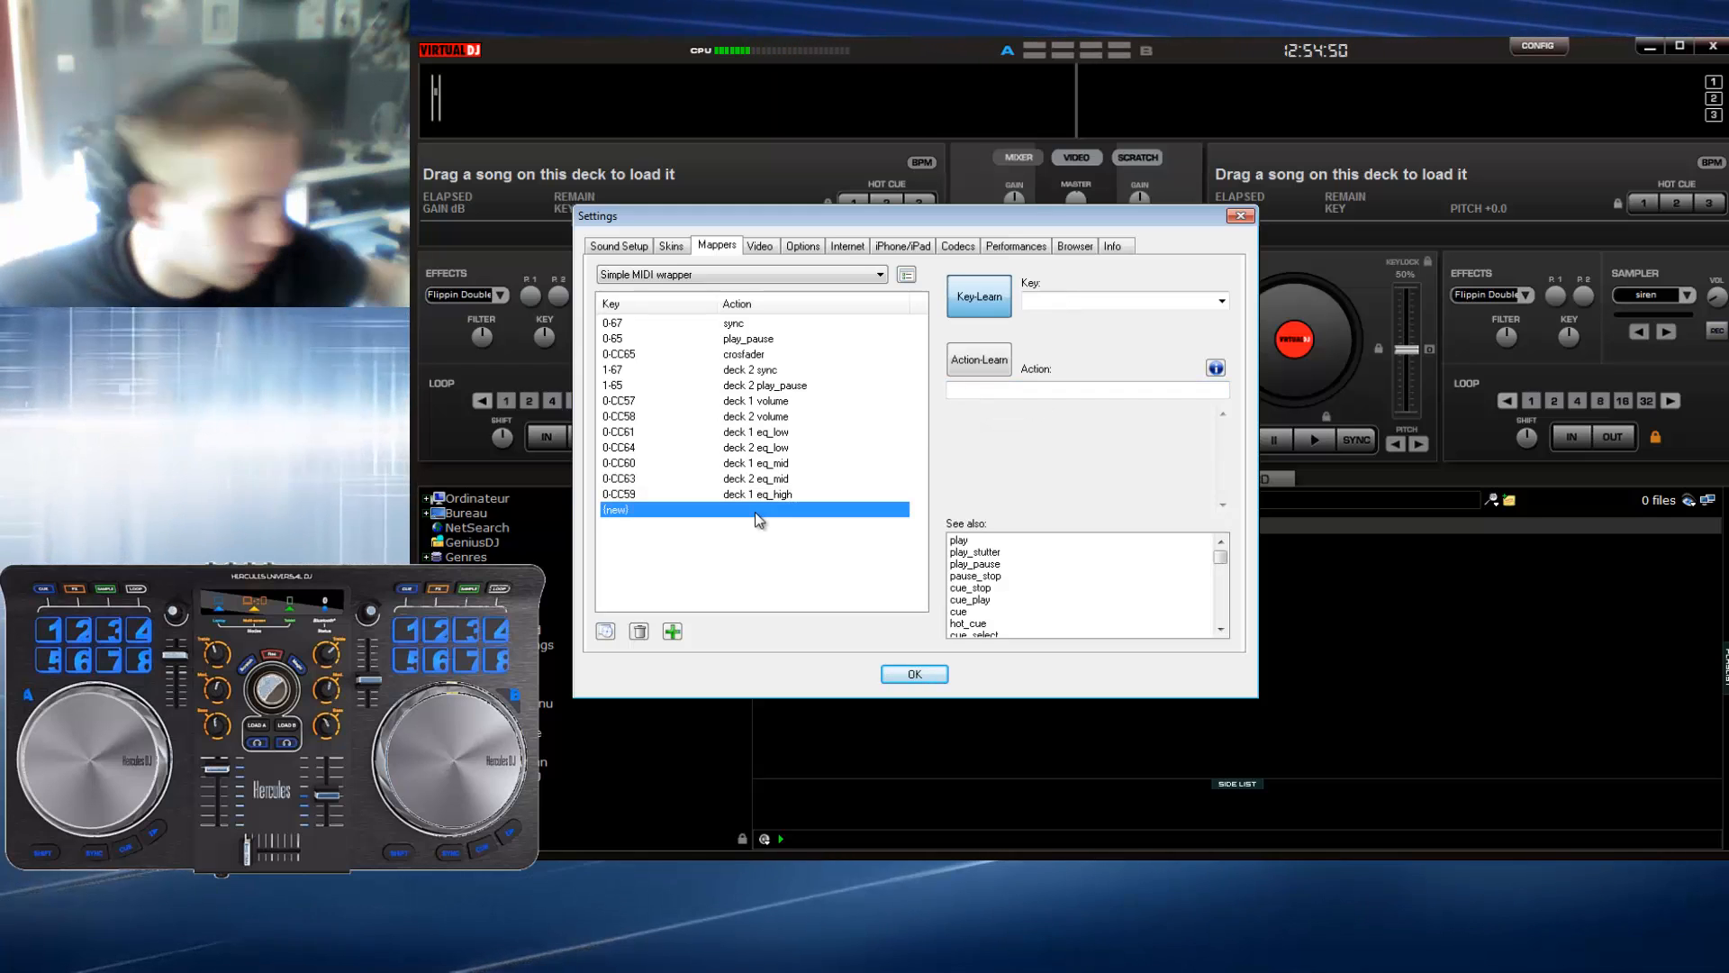
pyautogui.write('deck')
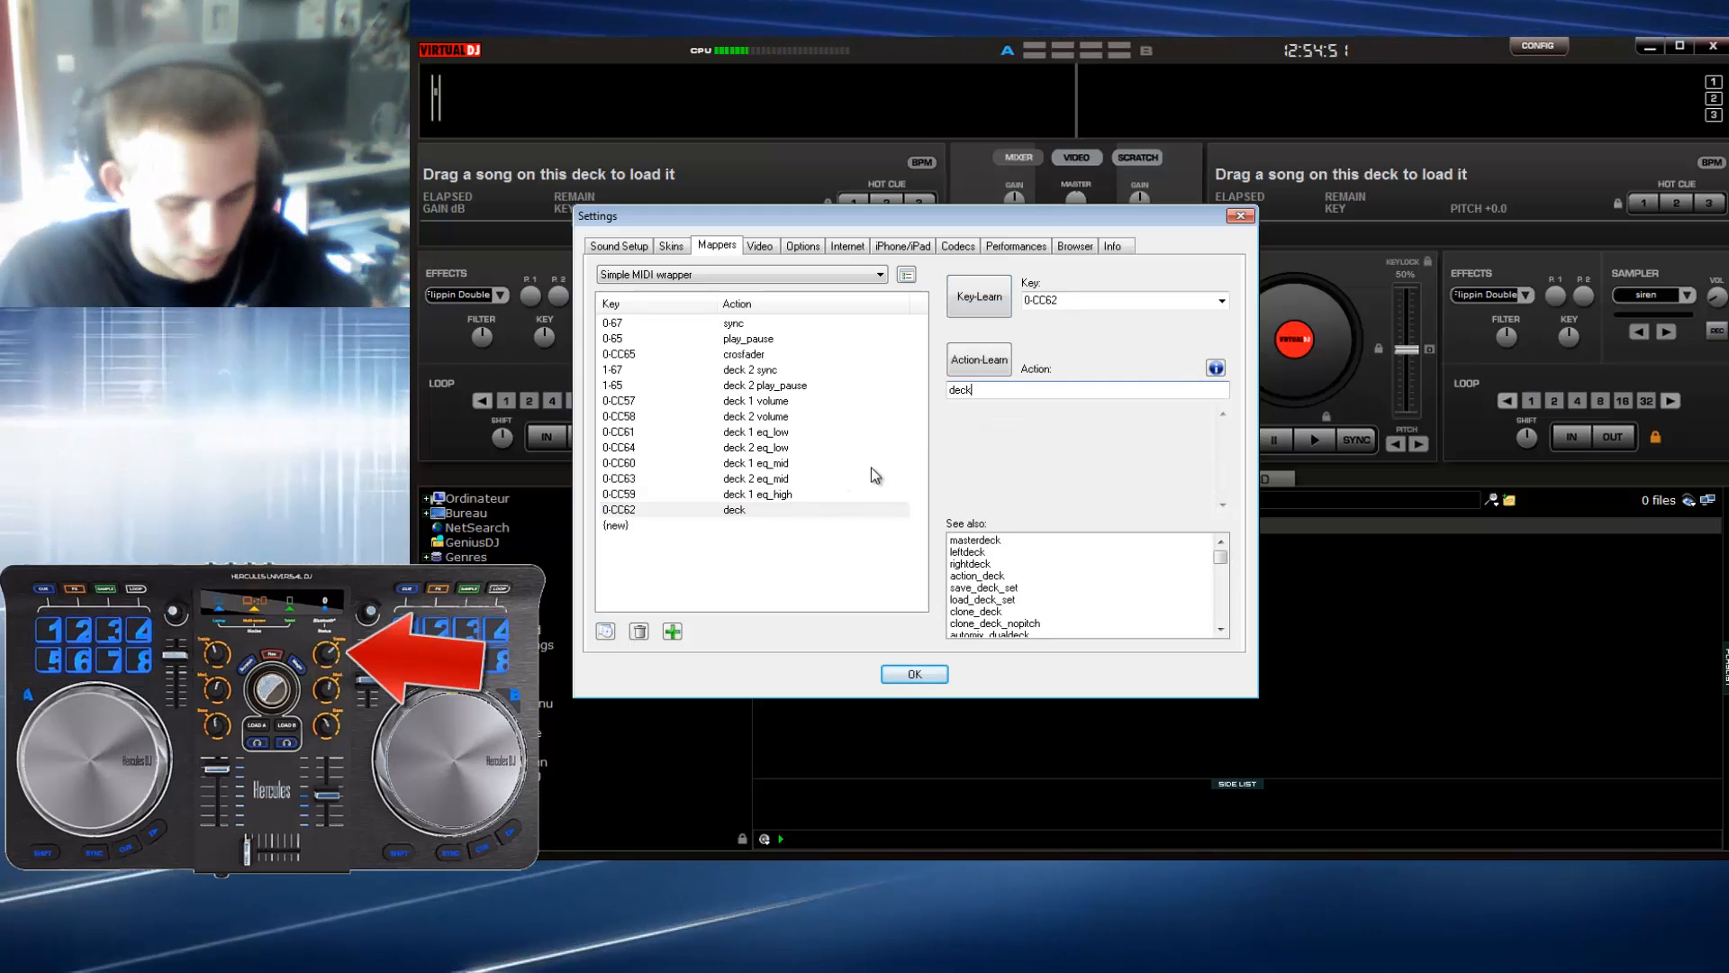
pyautogui.write(' 2 eq_')
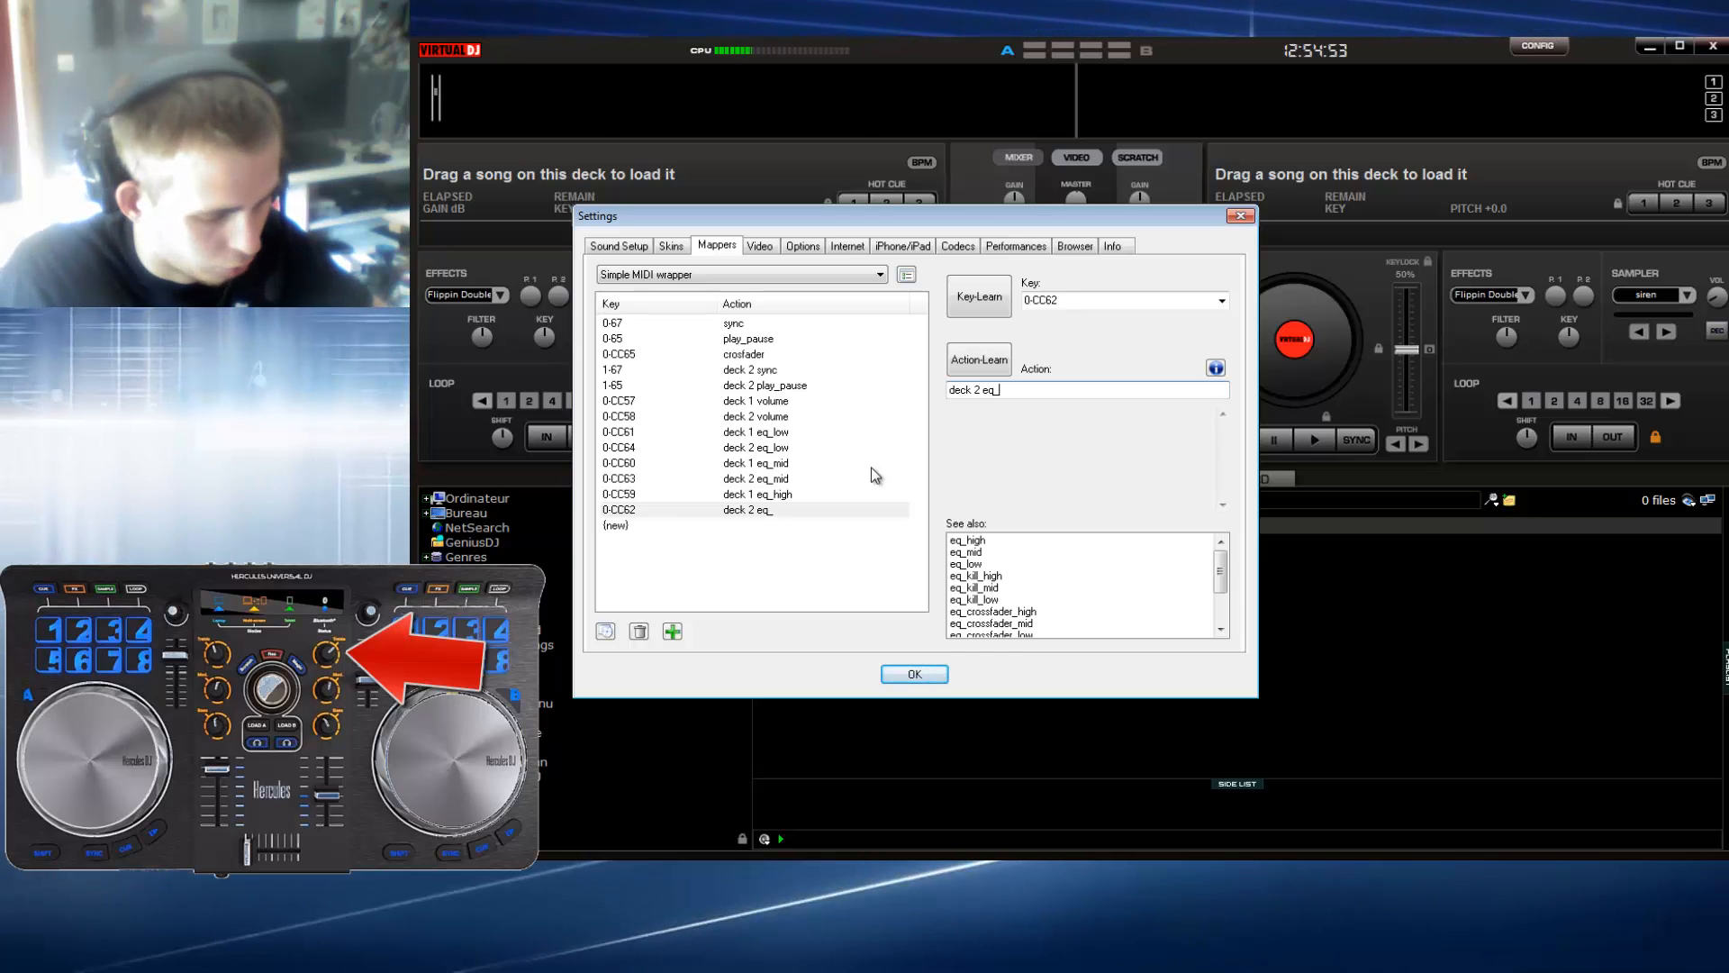
pyautogui.write('high')
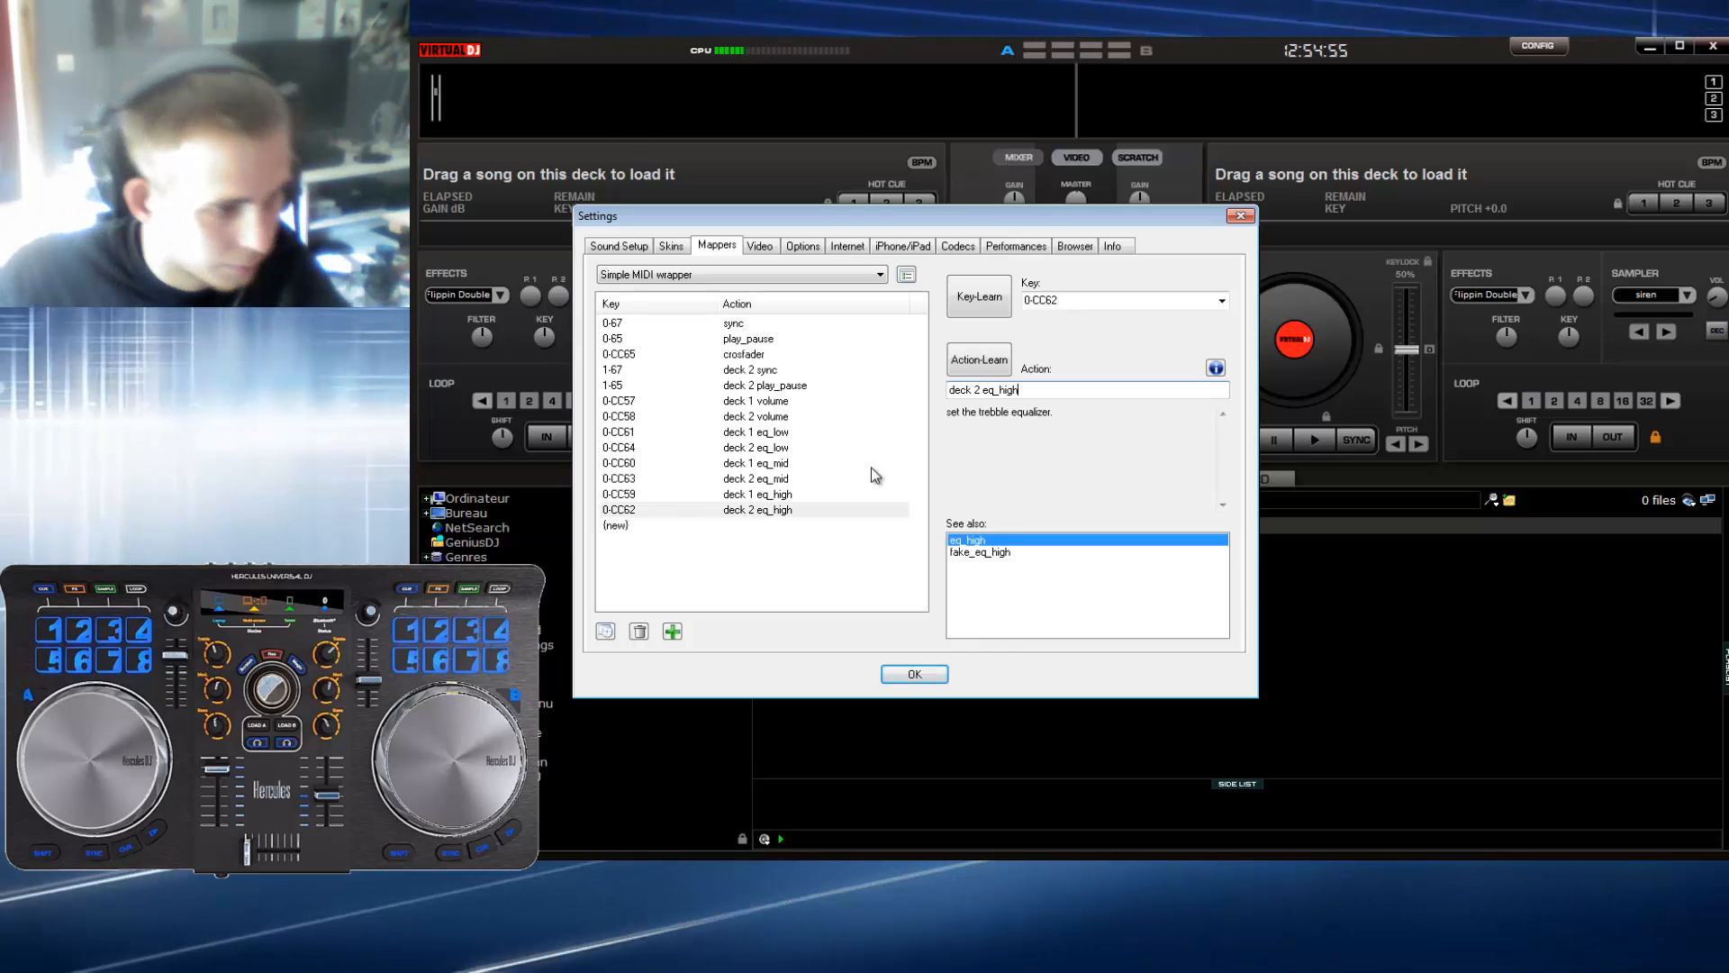
# Step: Add a mapping that assigns the action "deck 1 gain_slider" to controller key 0-CC82, and accept the settings
pyautogui.click(745, 522)
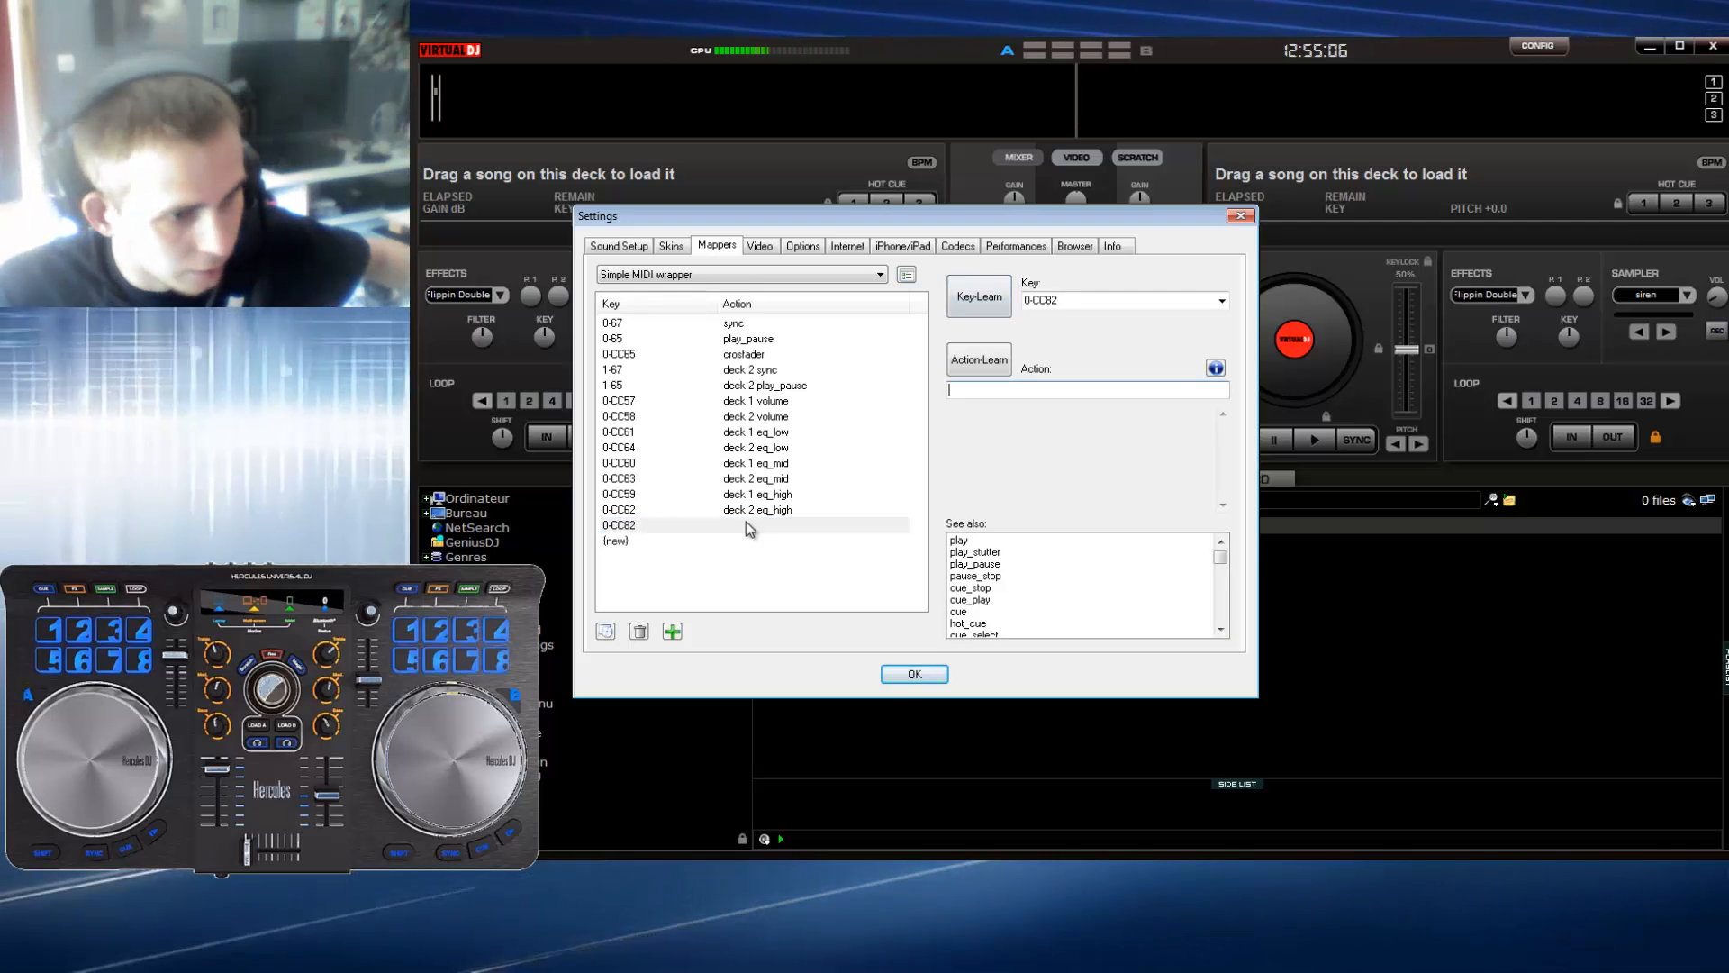
pyautogui.write('deck')
pyautogui.write('1 ')
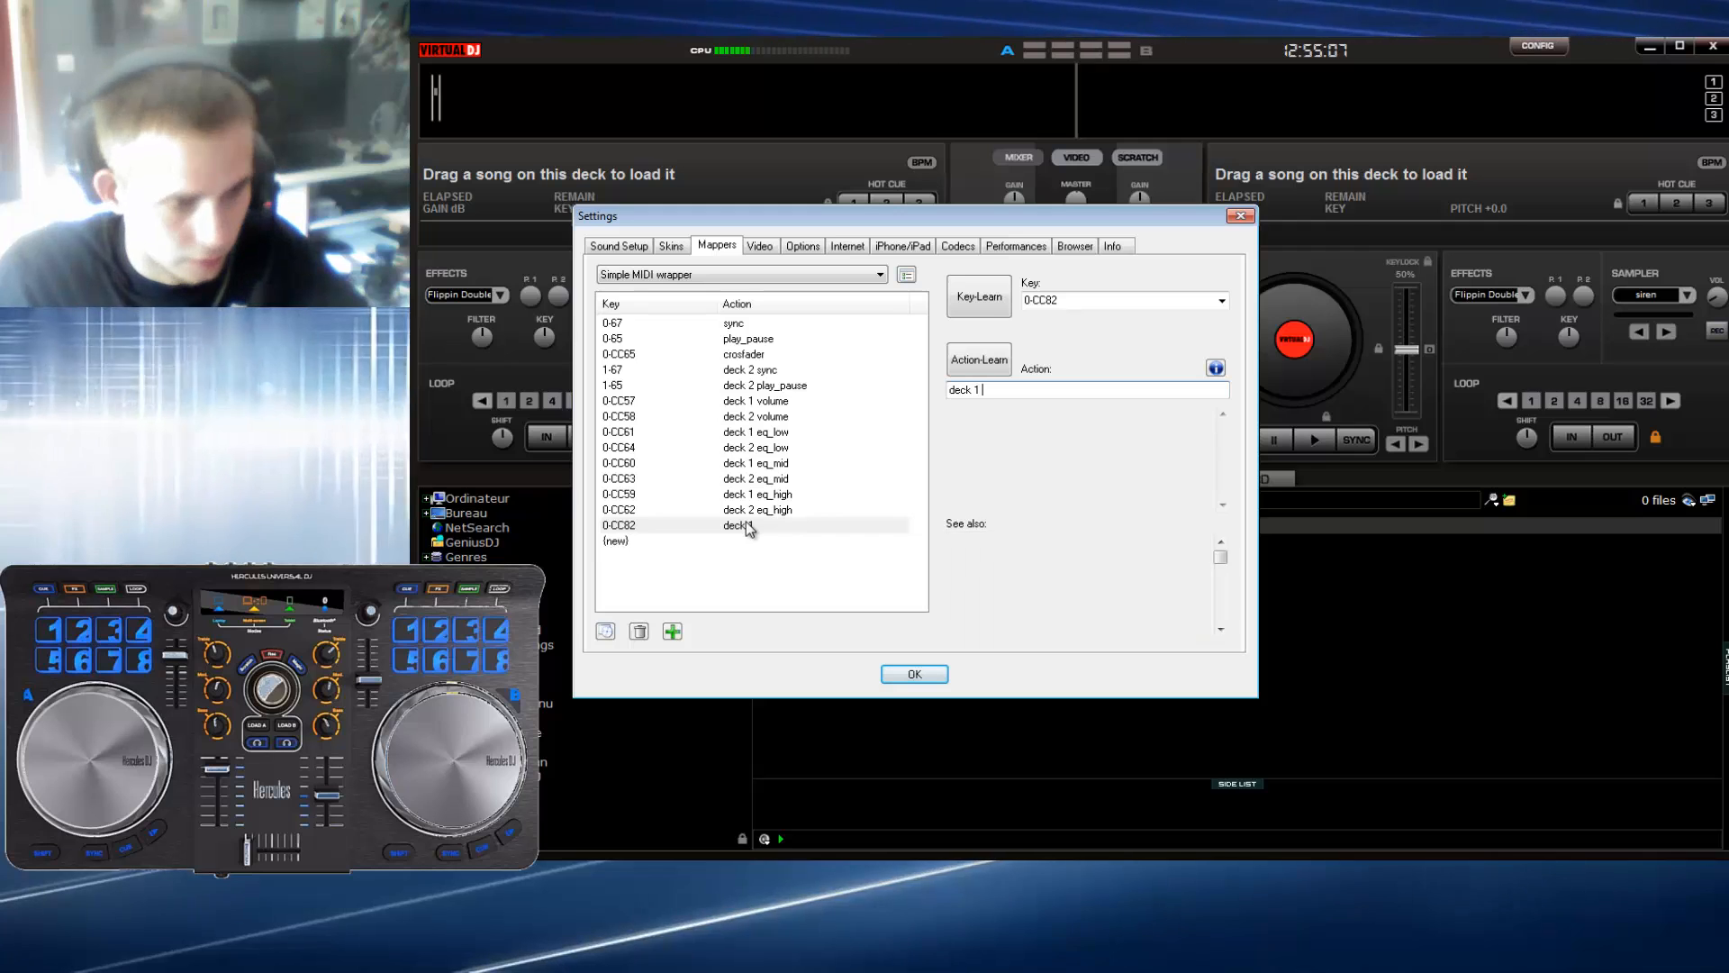
pyautogui.write('gain')
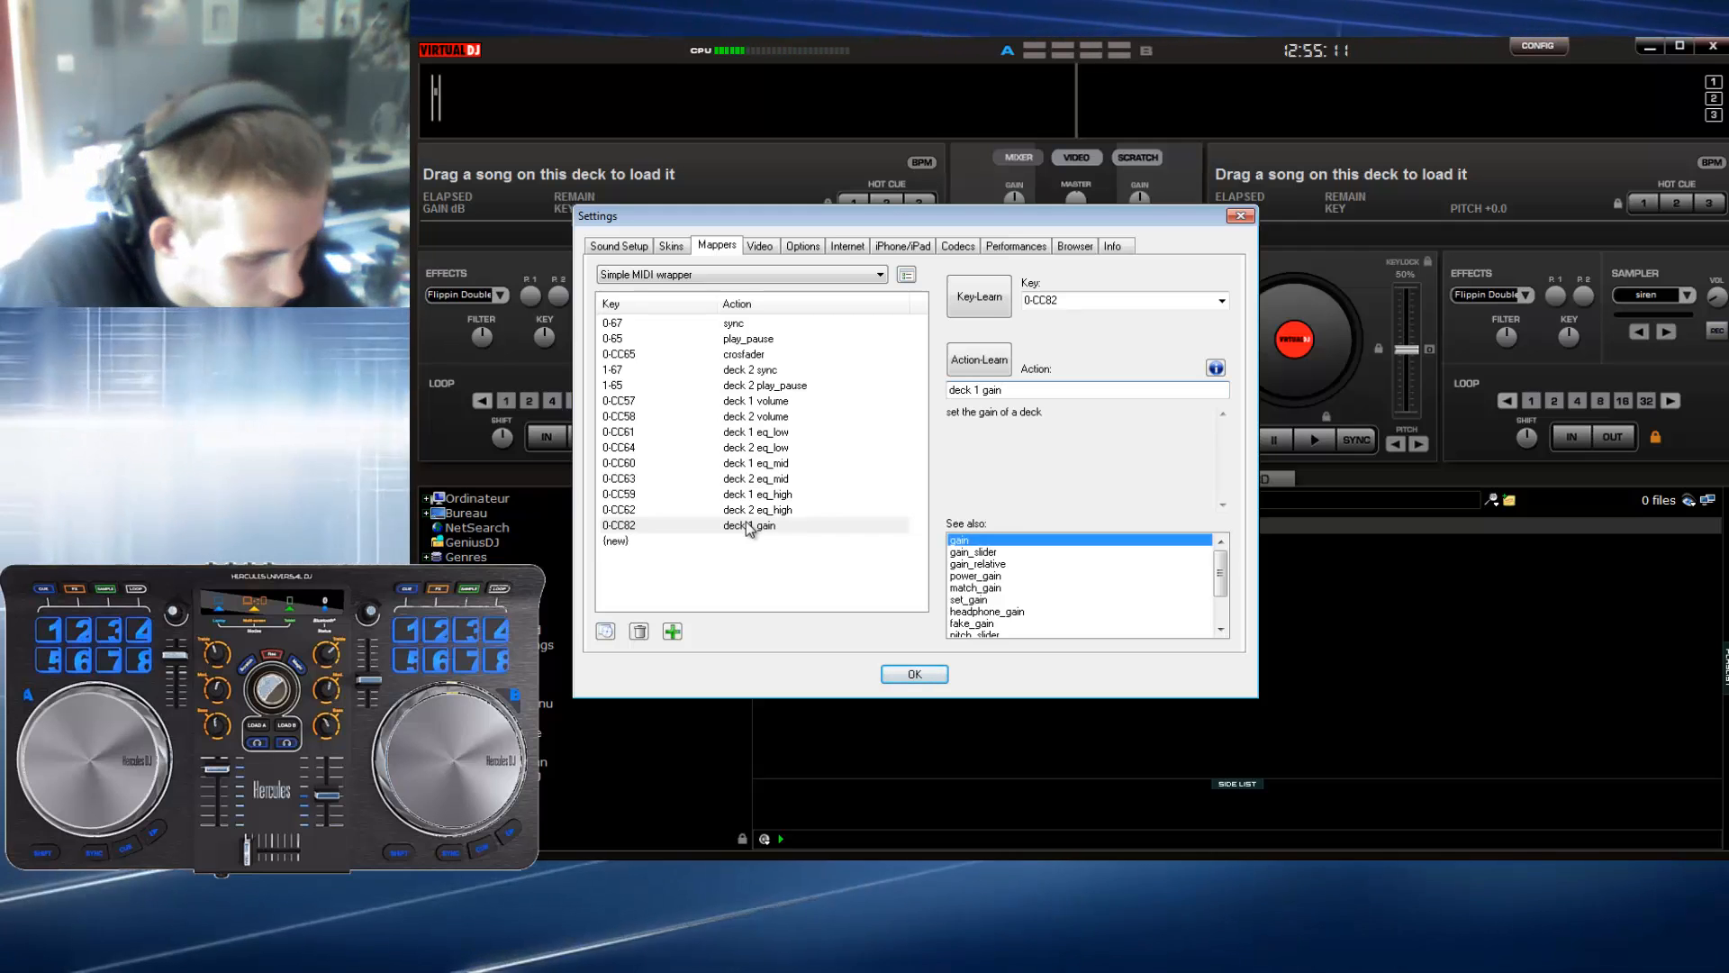
pyautogui.write('_slider')
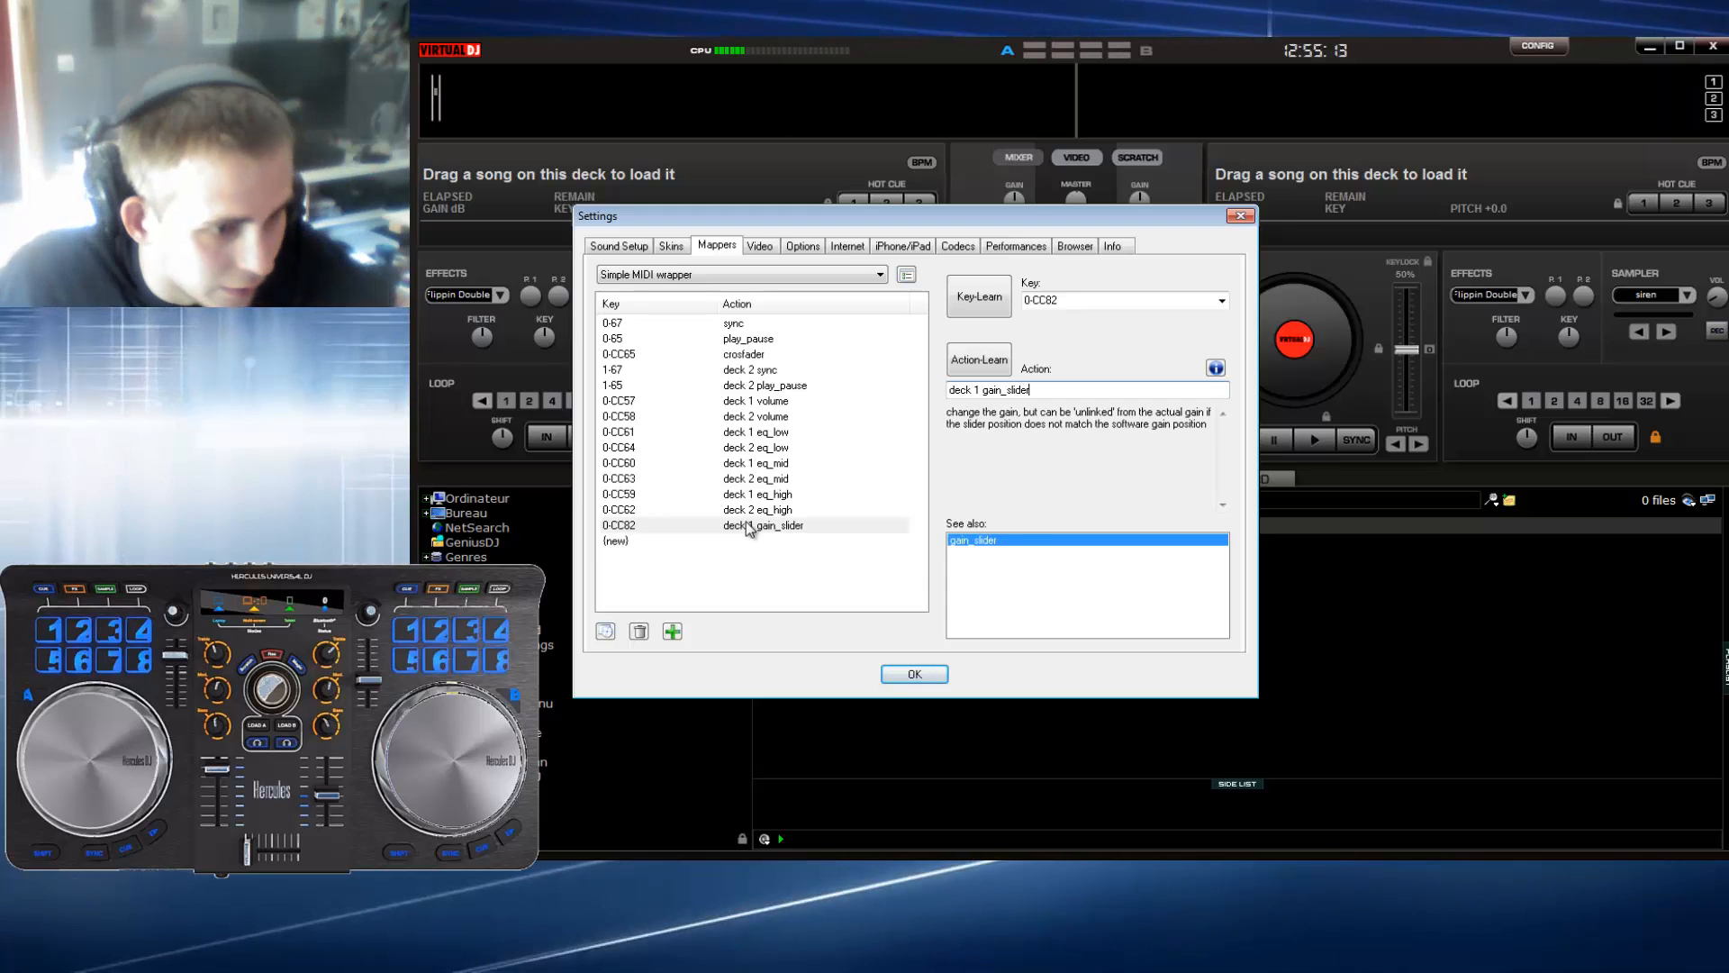
pyautogui.click(917, 680)
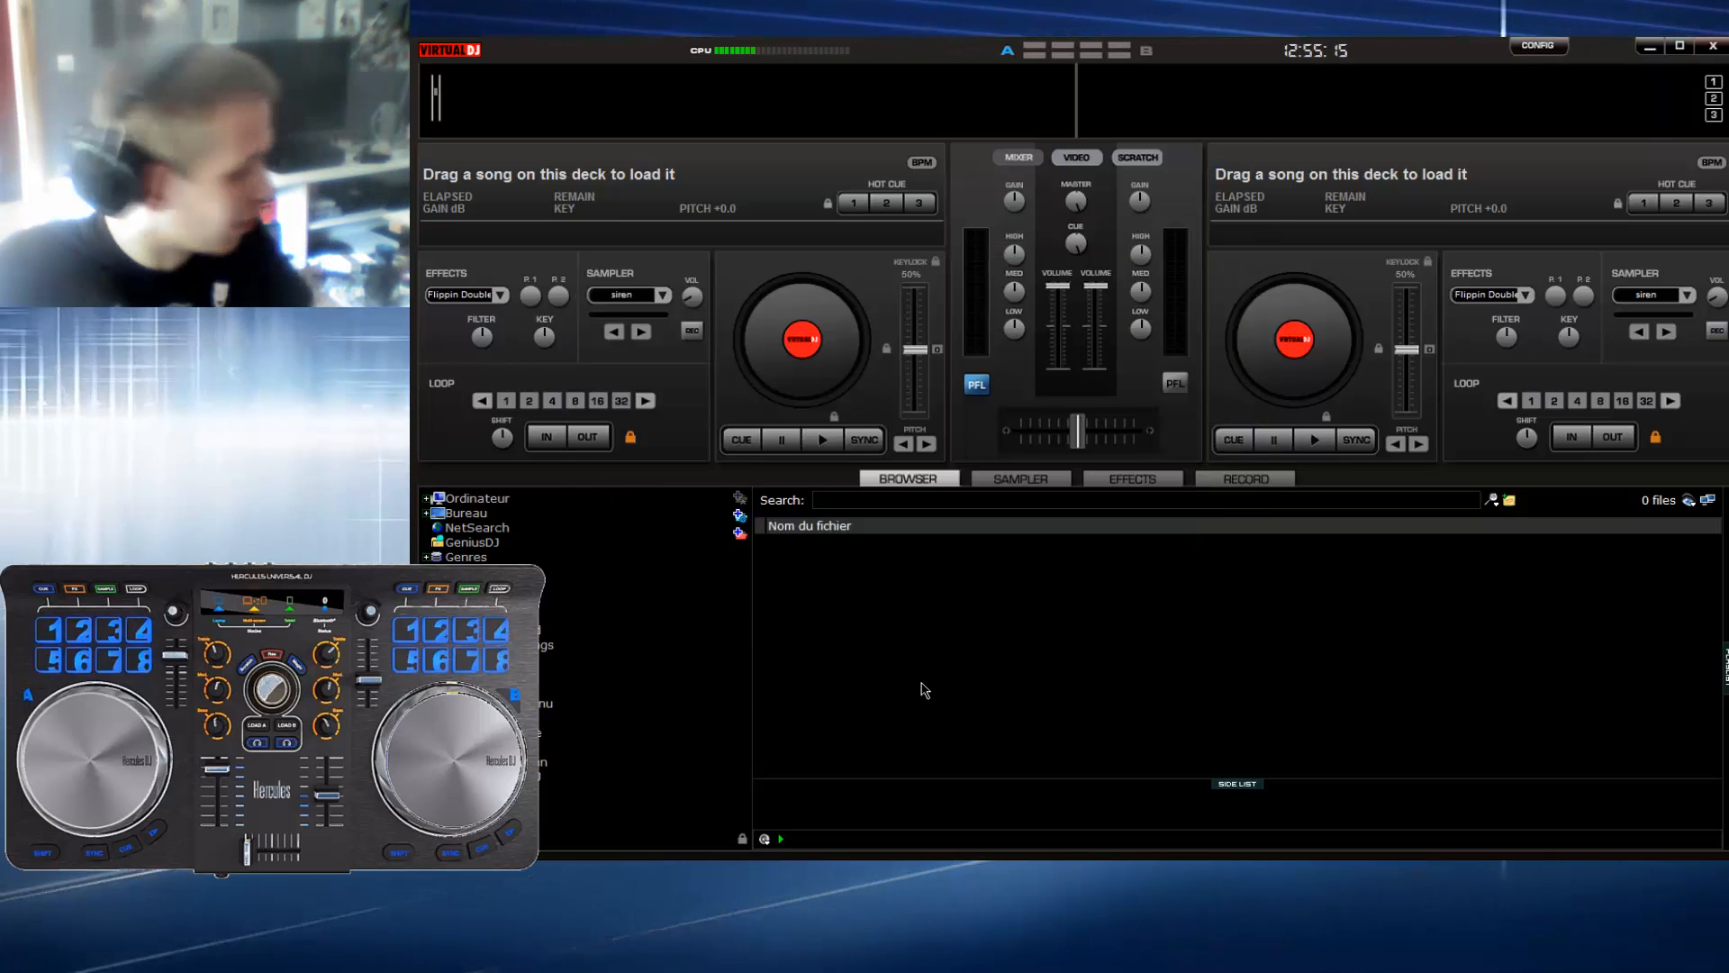